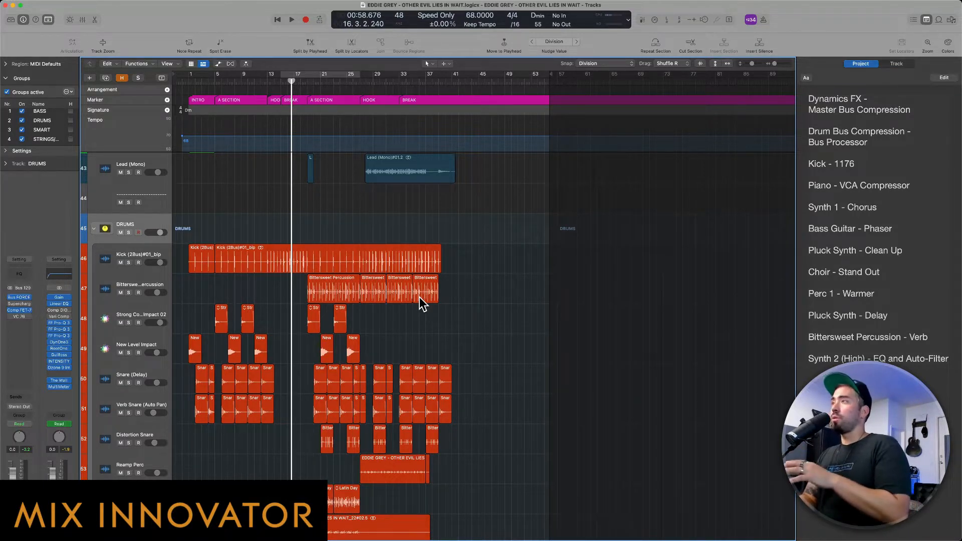
Switch to the browser and review the Komplete 13 comparison table, from edition prices down to the effects and expansions
key("ctrl+Left")
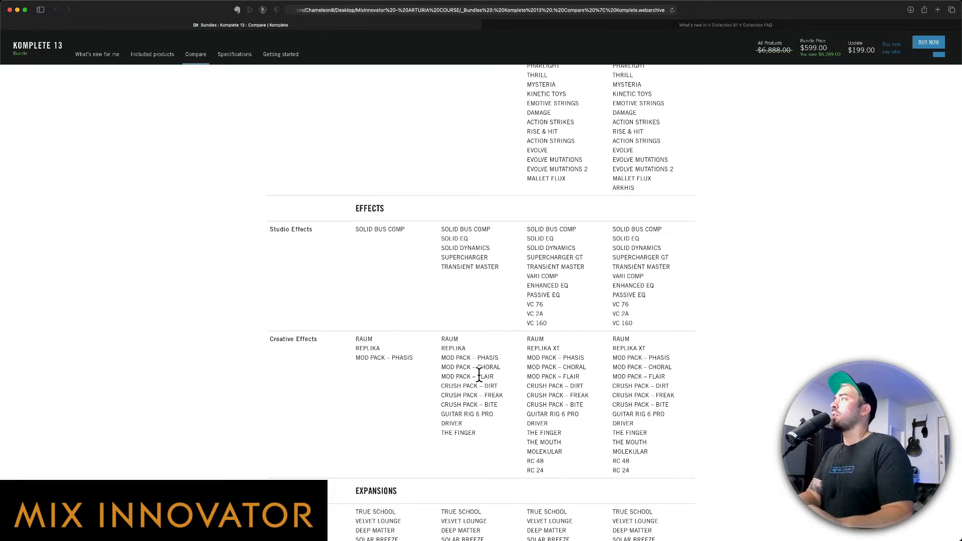
scroll(530, 374, "up", 15)
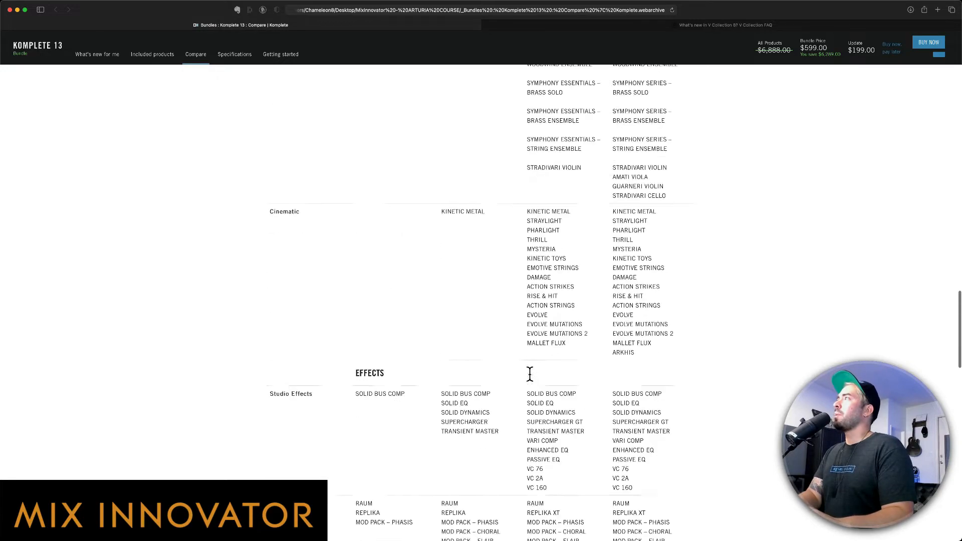
scroll(530, 373, "up", 4)
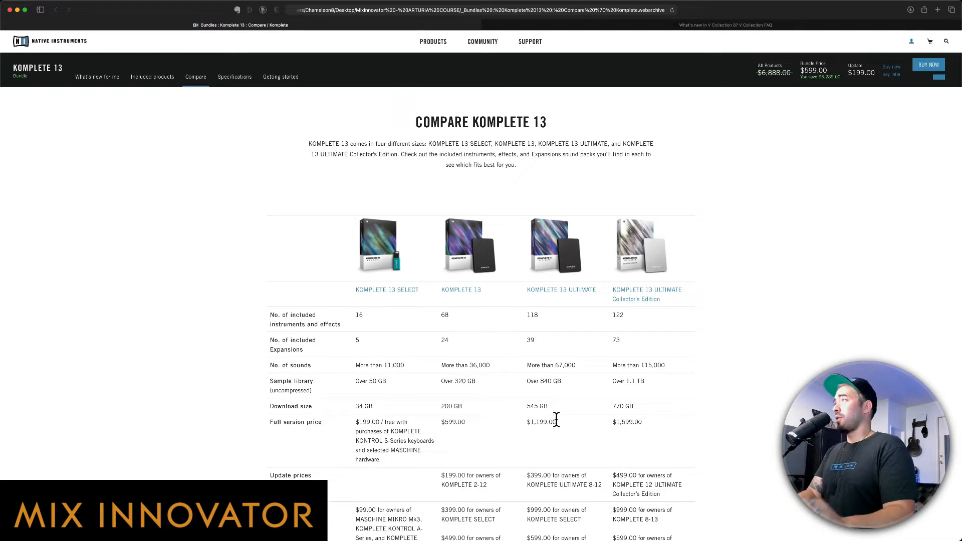
scroll(557, 420, "down", 15)
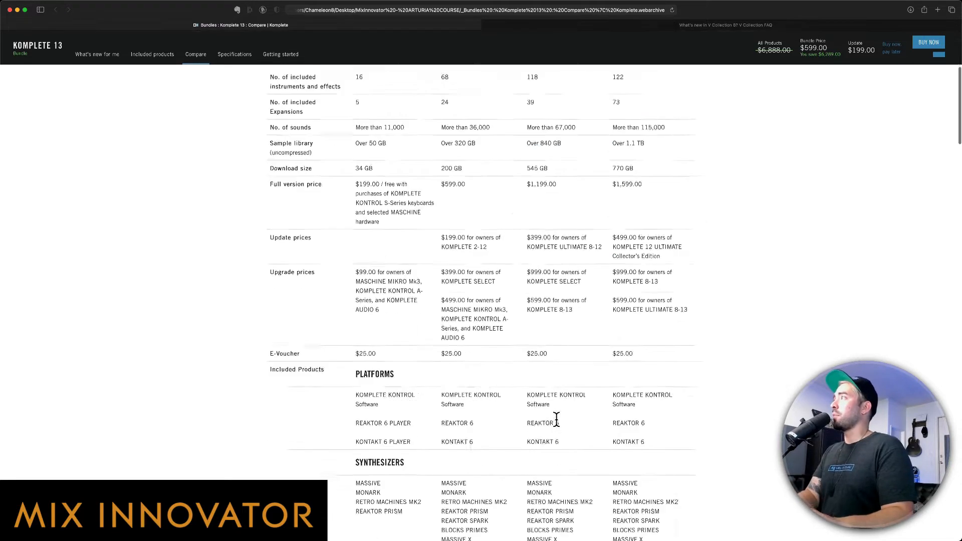
scroll(556, 420, "down", 12)
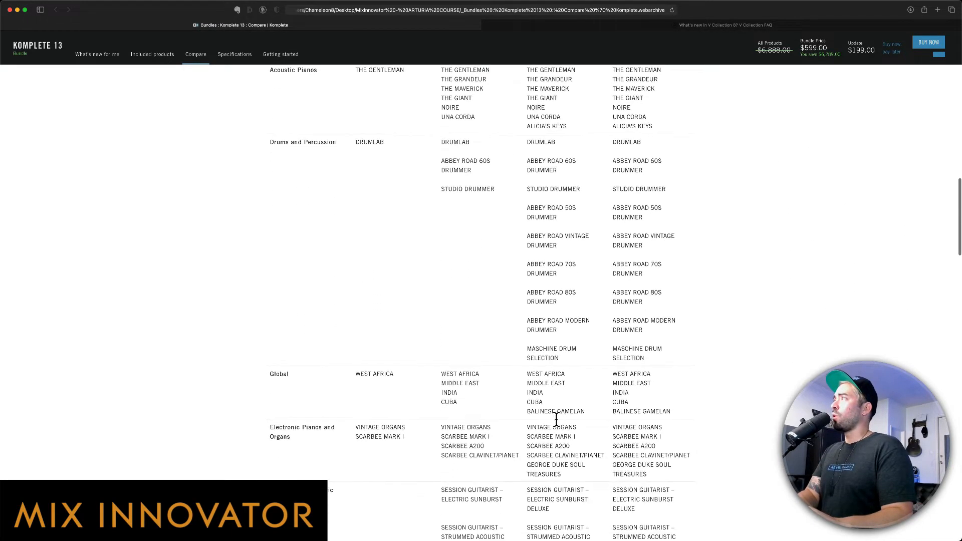
scroll(557, 420, "down", 13)
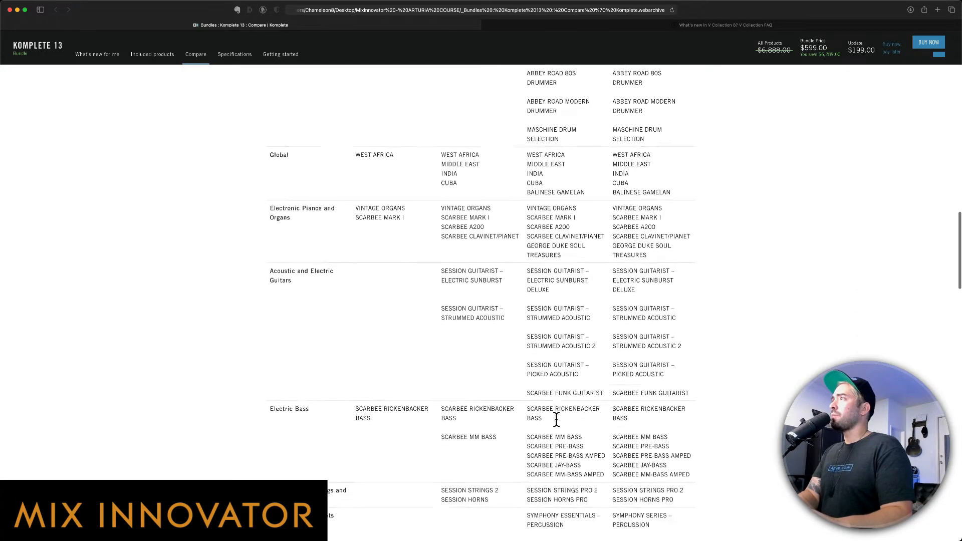
scroll(557, 420, "down", 12)
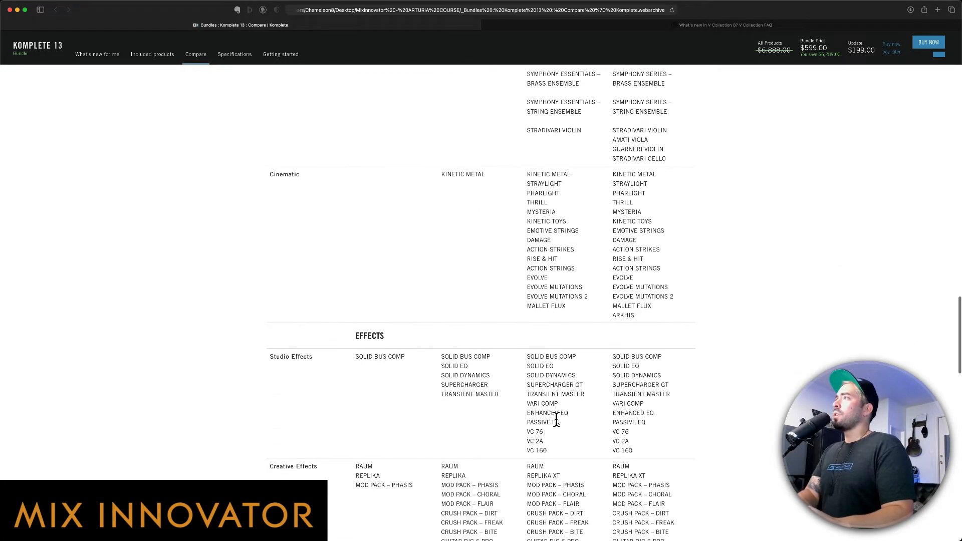
scroll(549, 337, "down", 1)
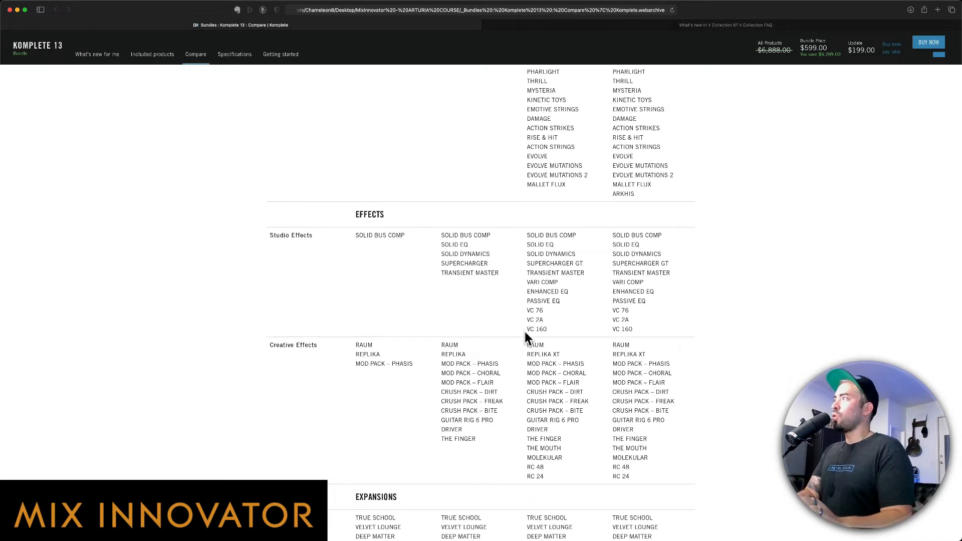
scroll(531, 442, "down", 3)
scroll(546, 417, "down", 2)
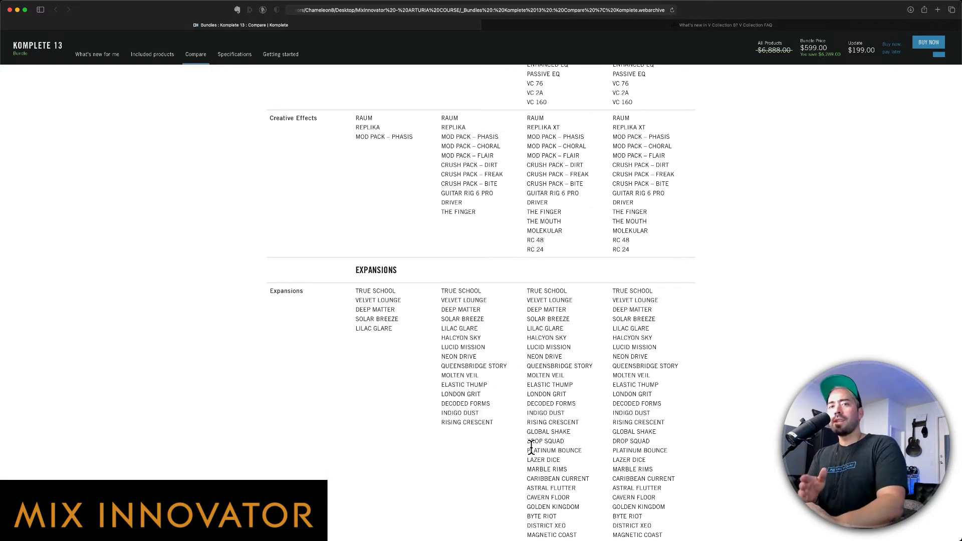
Highlight the Cinematic and Classical Instruments lists in the Komplete 13 Ultimate column
scroll(532, 446, "up", 10)
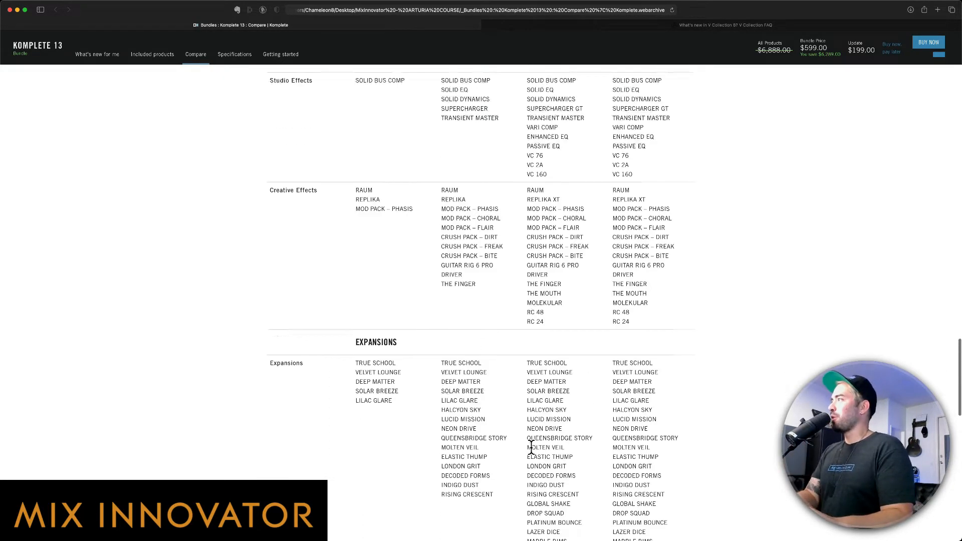
scroll(532, 447, "up", 4)
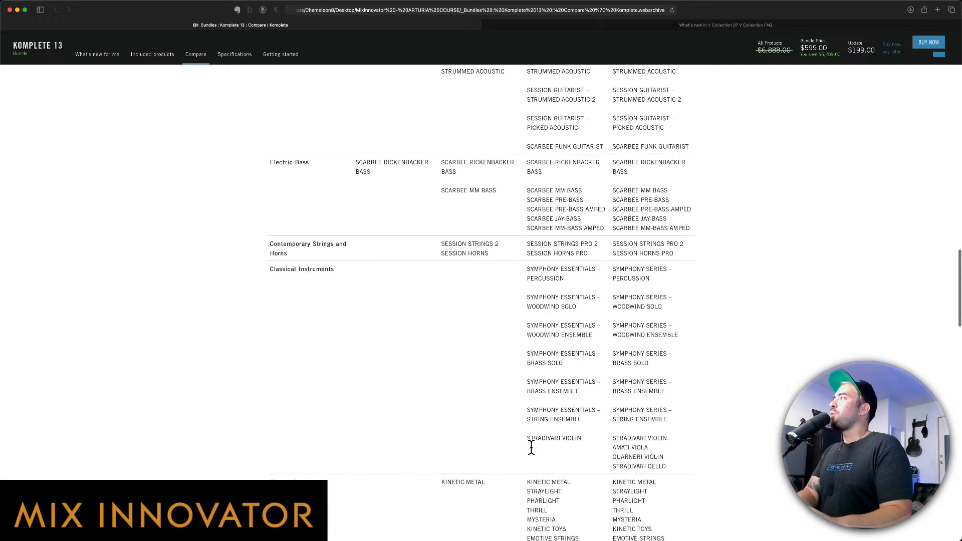
scroll(531, 448, "down", 3)
left_click_drag(523, 390, 560, 505)
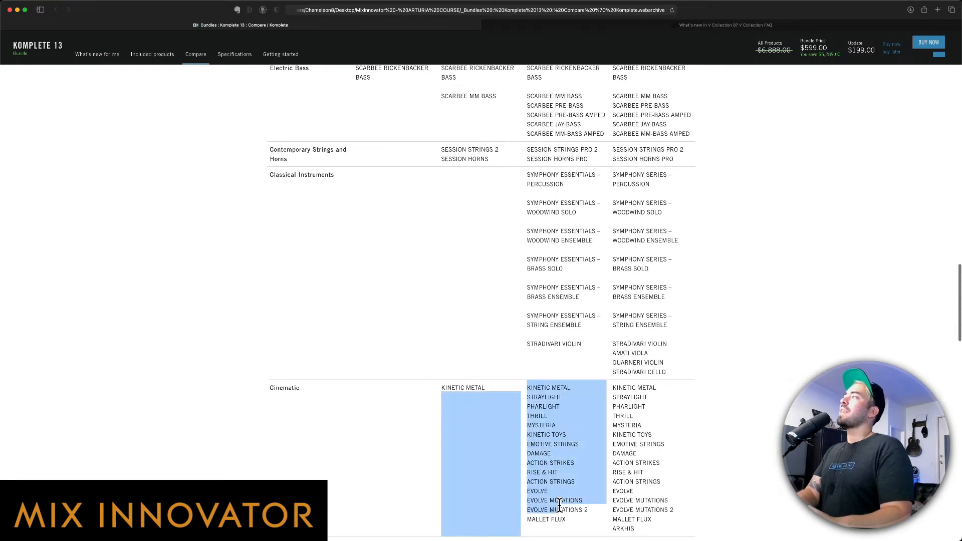
left_click(555, 498)
scroll(554, 498, "up", 4)
scroll(555, 498, "up", 1)
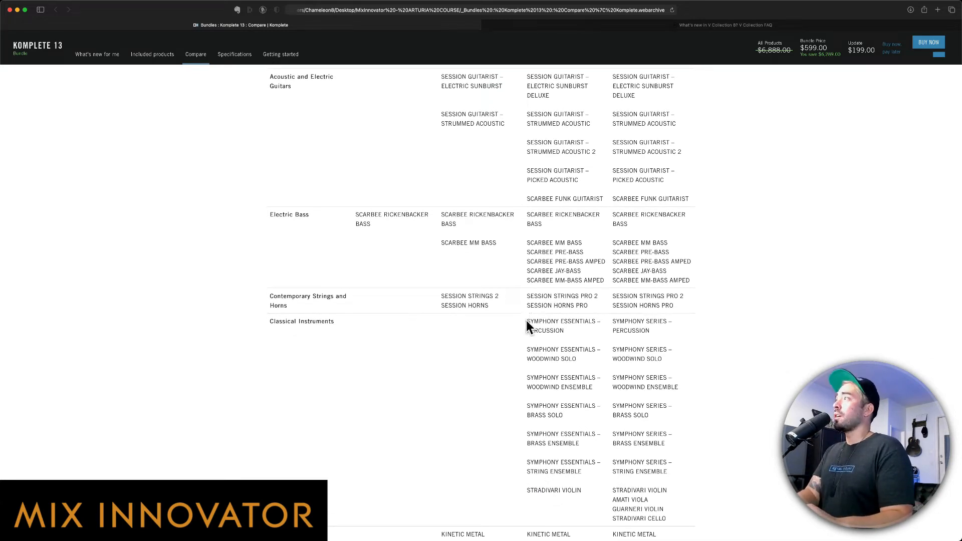
left_click_drag(528, 324, 596, 486)
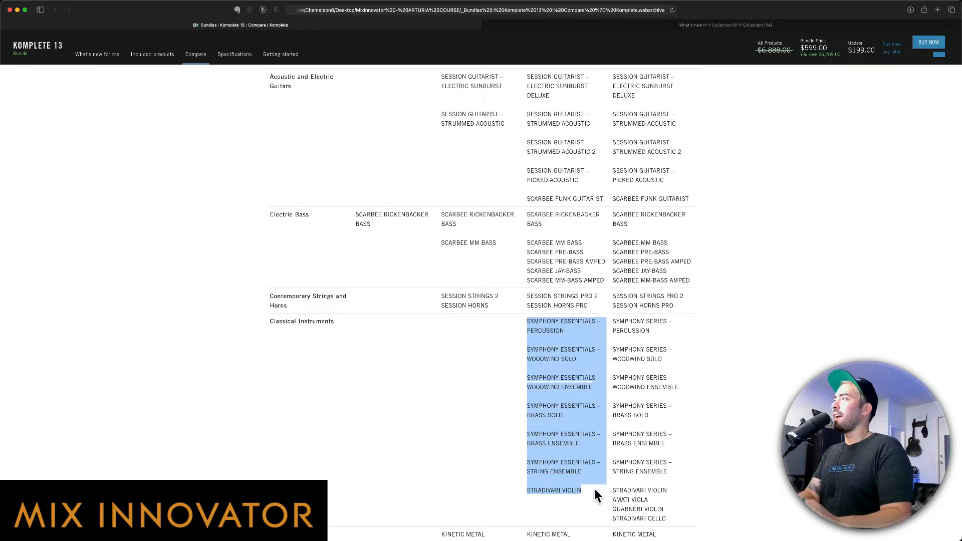
triple_click(587, 489)
Highlight the Electric Bass and Session Guitarist entries in the Komplete 13 Ultimate column, and review its drums and acoustic pianos
scroll(520, 447, "up", 1)
scroll(521, 454, "up", 10)
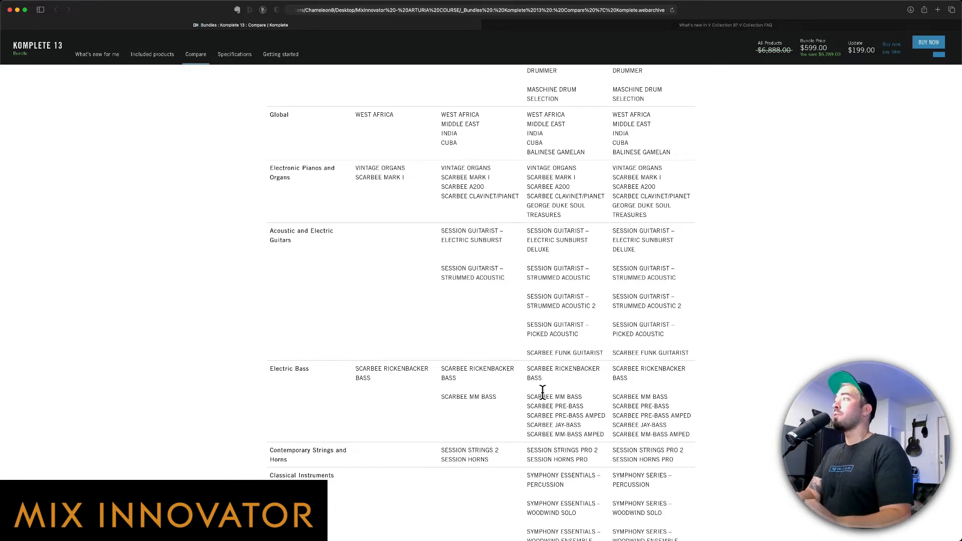
left_click_drag(531, 372, 606, 436)
scroll(601, 431, "up", 2)
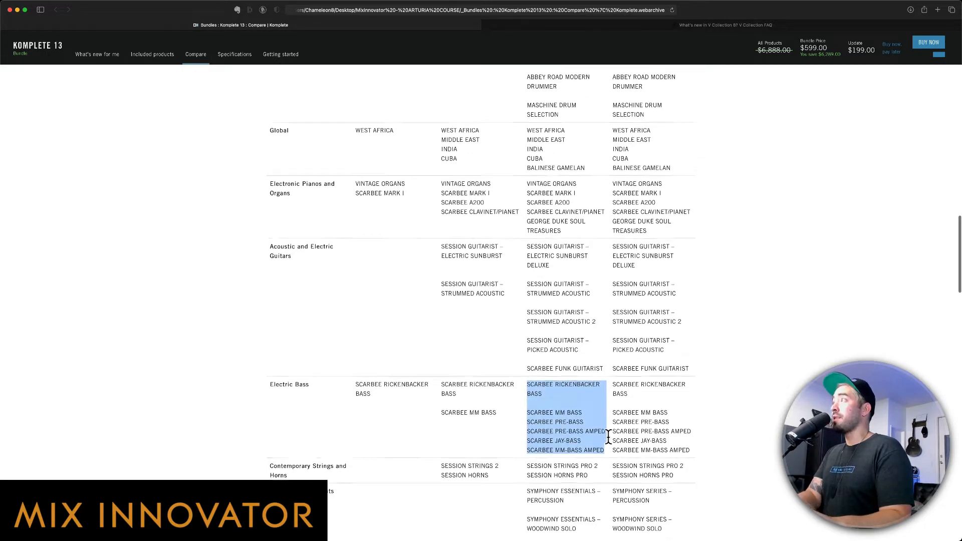
left_click_drag(527, 261, 600, 375)
scroll(601, 375, "up", 3)
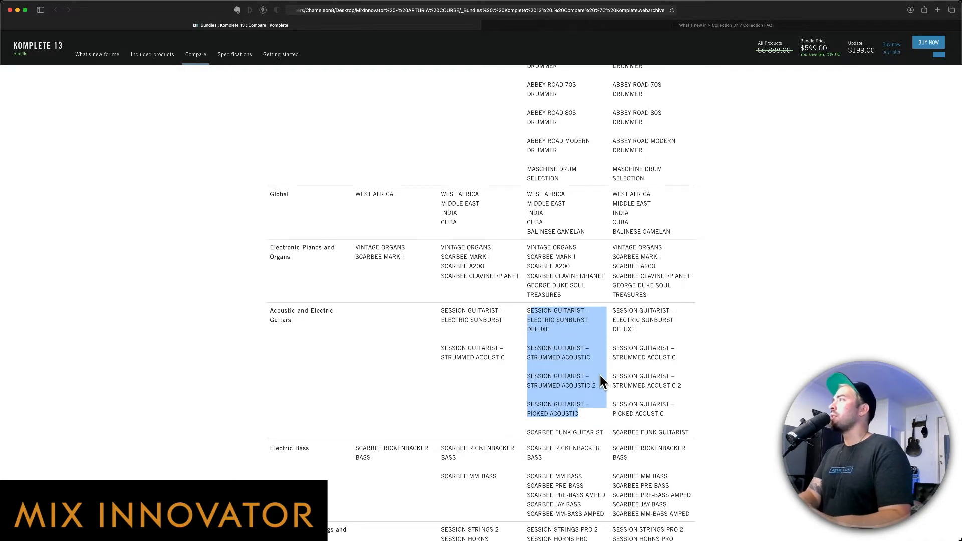
scroll(600, 375, "up", 3)
scroll(600, 375, "up", 9)
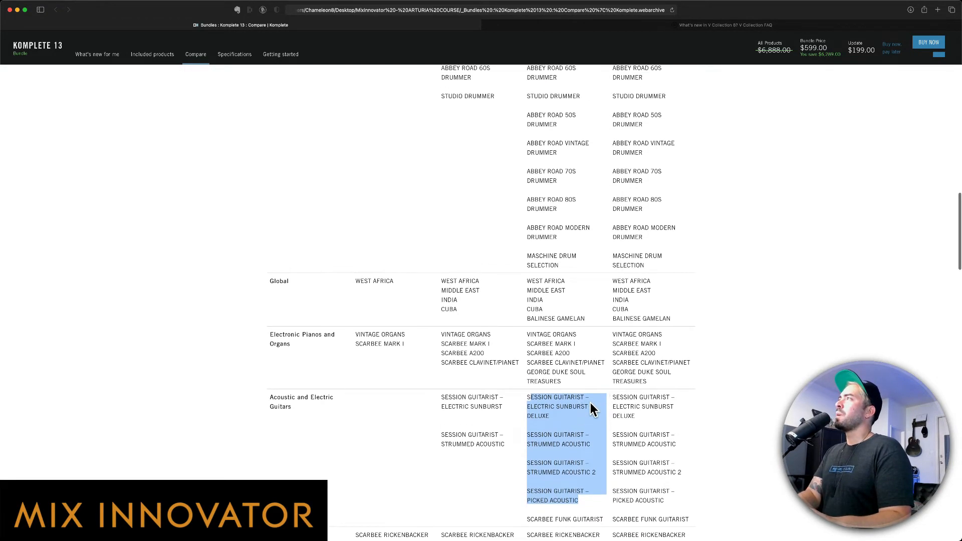
scroll(592, 409, "up", 5)
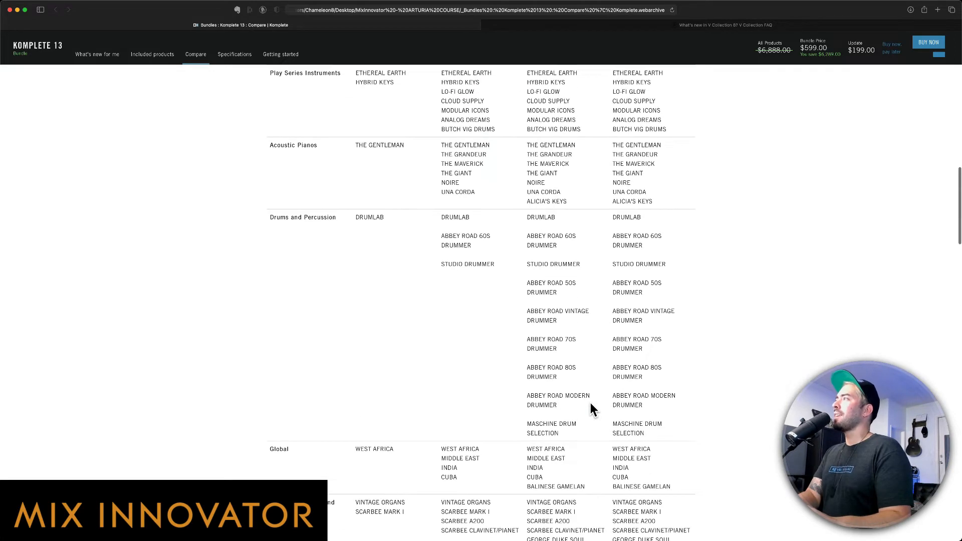
scroll(560, 474, "up", 5)
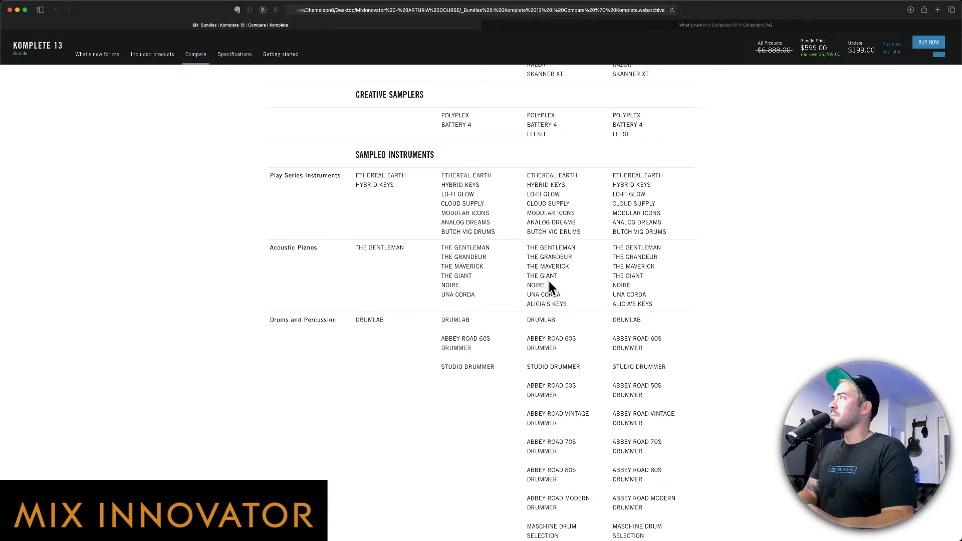
Switch back to Logic Pro, select the first region on the kick track and zoom in on the timeline
key("ctrl+Right")
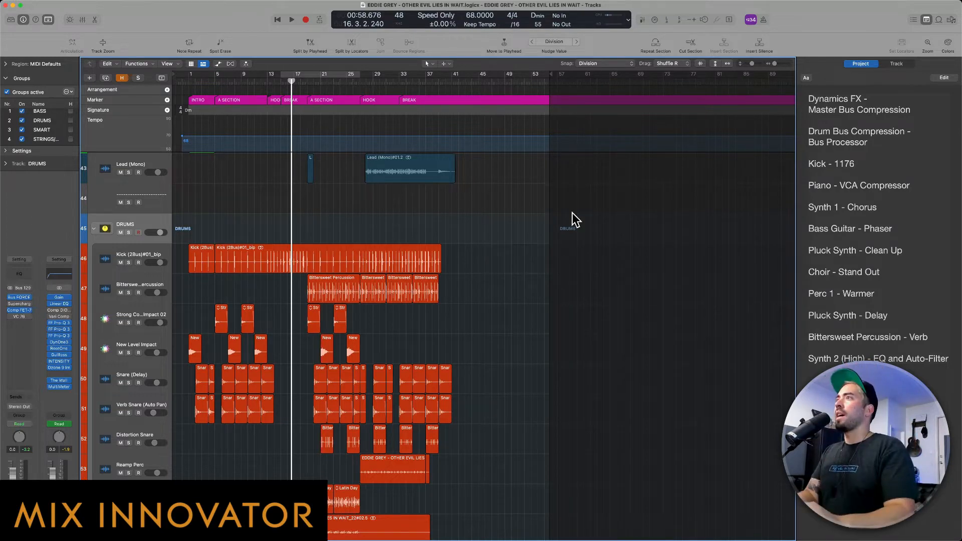
left_click(195, 266)
key("super+Right")
key("super+Right")
key("super+Right")
key("super+Right")
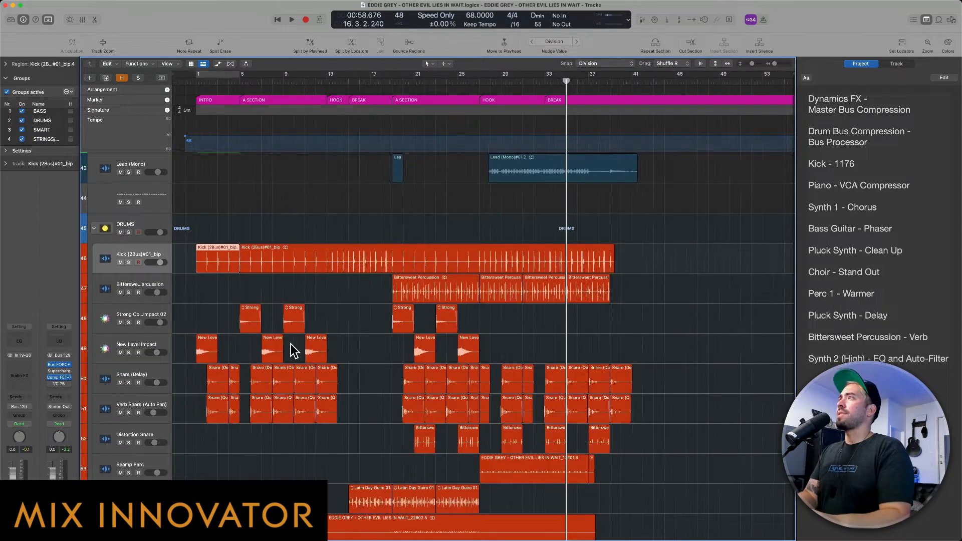
scroll(294, 351, "right", 3)
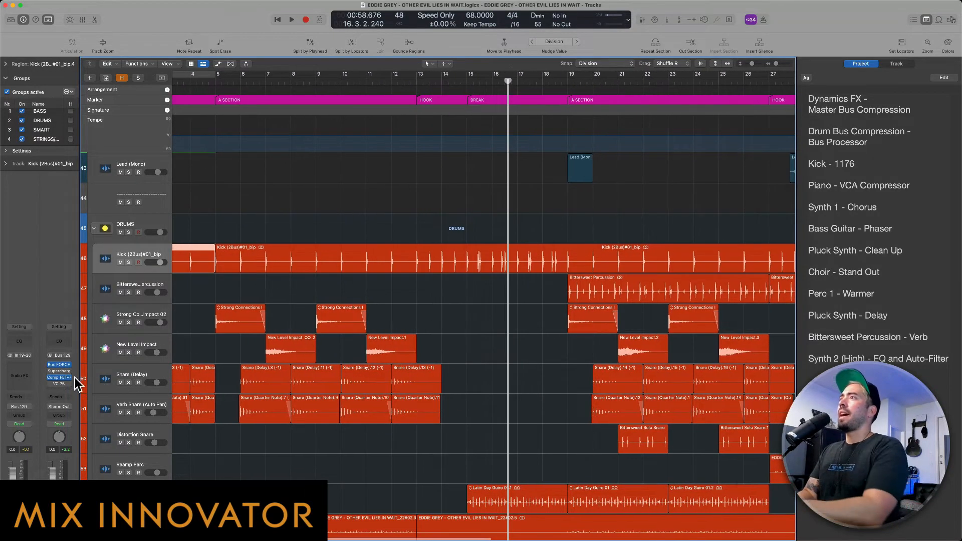
Select the LEVELS/REFERENCE track and open its Comp DIODE-609 plug-in, moving the window clear of the centre
scroll(98, 391, "down", 10)
left_click(149, 475)
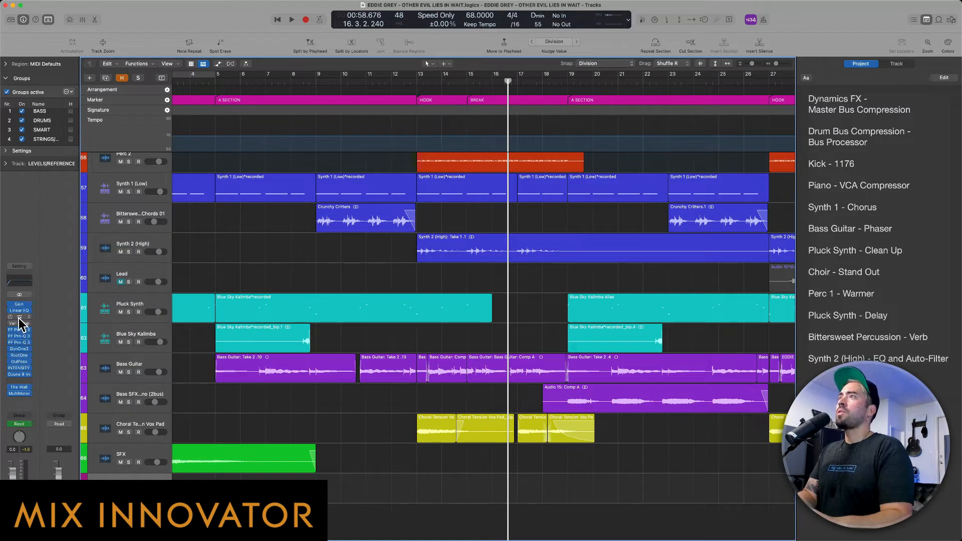
left_click(19, 318)
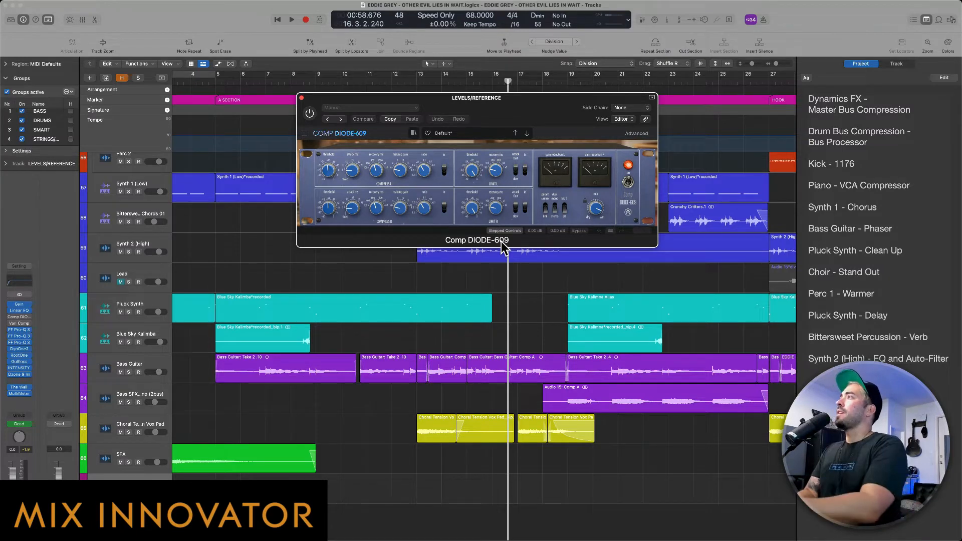
mouse_move(532, 121)
left_mouse_down()
mouse_move(489, 122)
mouse_move(469, 168)
mouse_move(301, 93)
mouse_move(311, 78)
left_mouse_up()
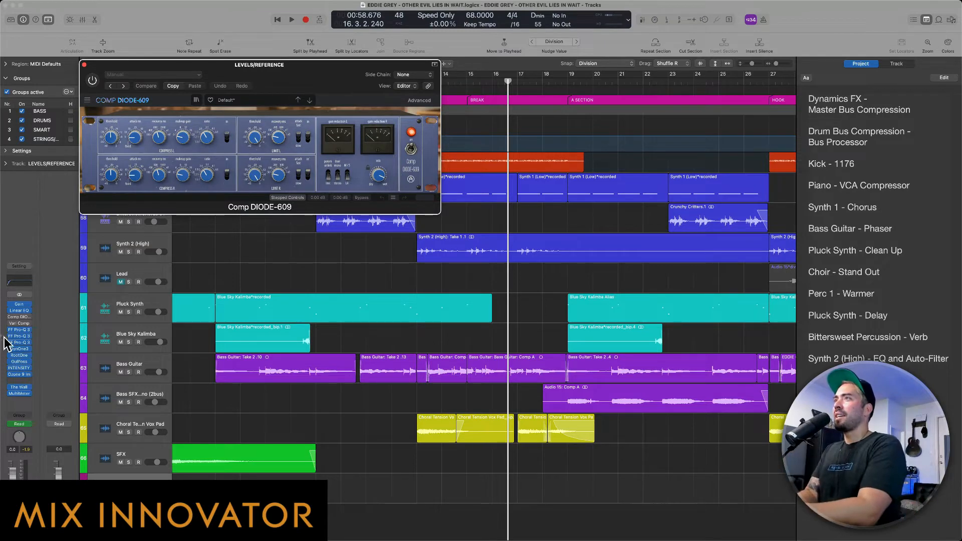
Open the Vari Comp plug-in on the LEVELS/REFERENCE track and arrange it side by side with the Comp DIODE-609 window
left_click(19, 323)
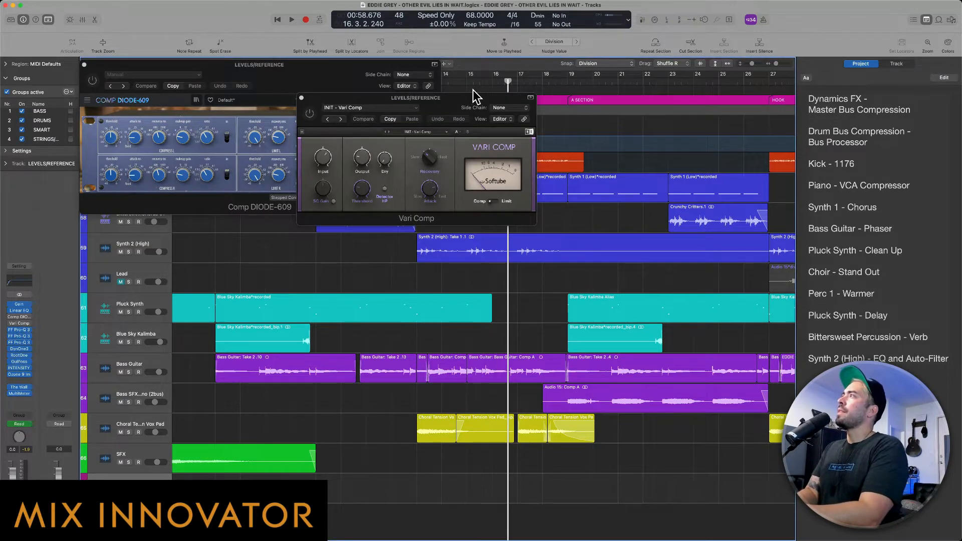
left_click_drag(460, 98, 613, 86)
left_click_drag(381, 69, 379, 142)
left_click_drag(593, 86, 598, 151)
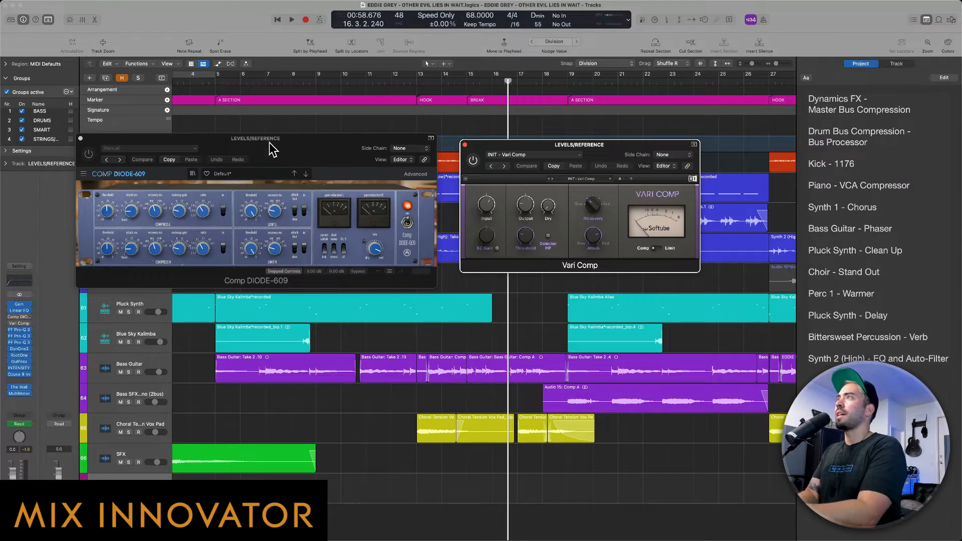
left_click_drag(271, 144, 275, 145)
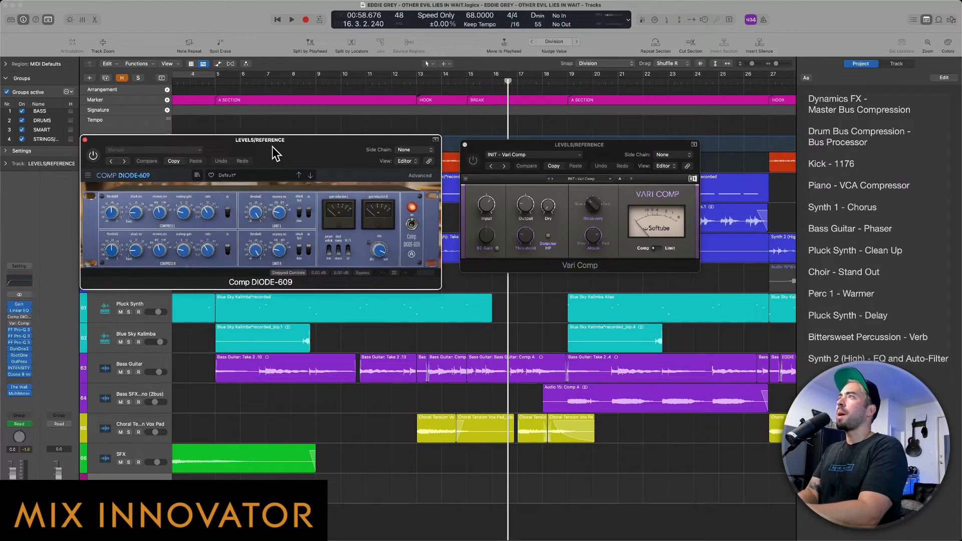
Enable the Comp DIODE-609 and play the song from the selected Bass Guitar region at the start of the BREAK section
left_click(94, 156)
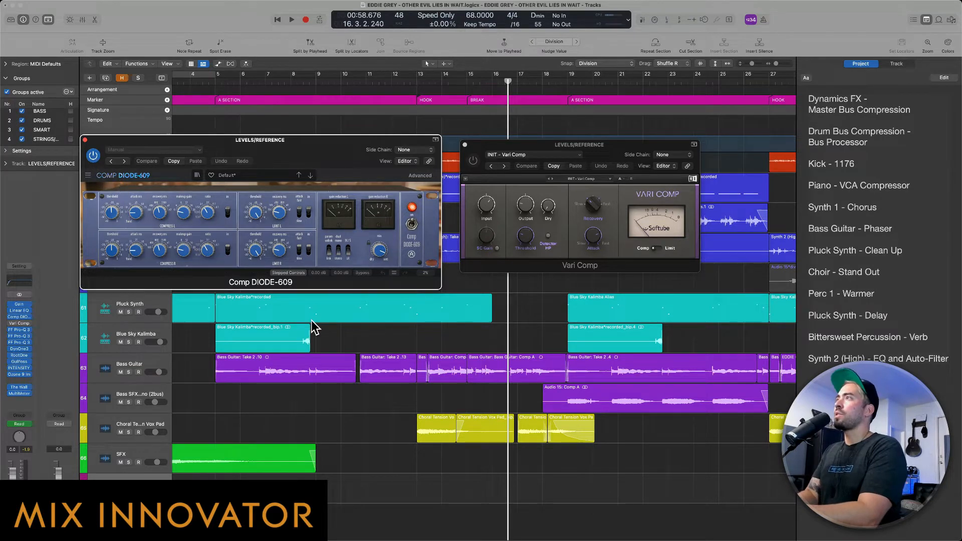
left_click(502, 374)
key("shift+space")
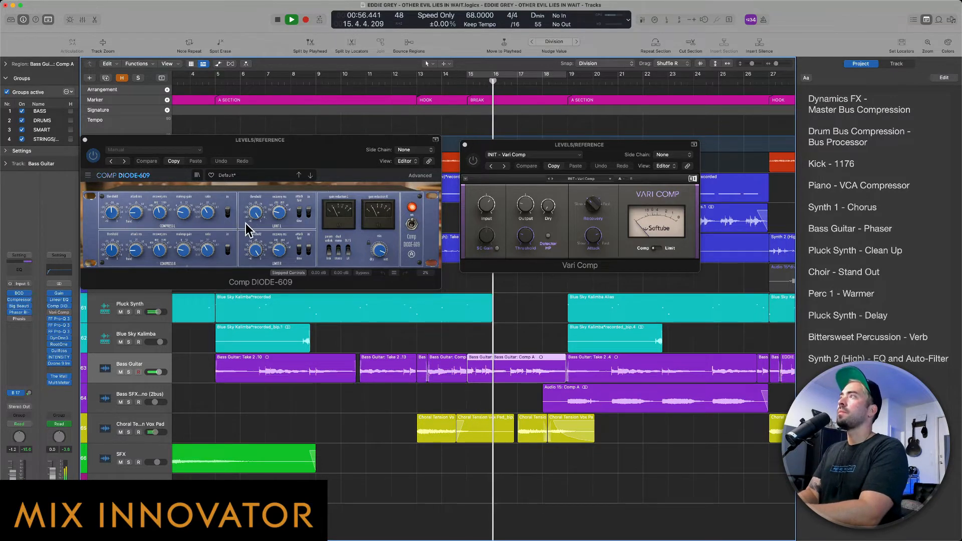
Compare the mix with and without the Comp DIODE-609 during playback, leaving the compressor enabled
left_click(92, 154)
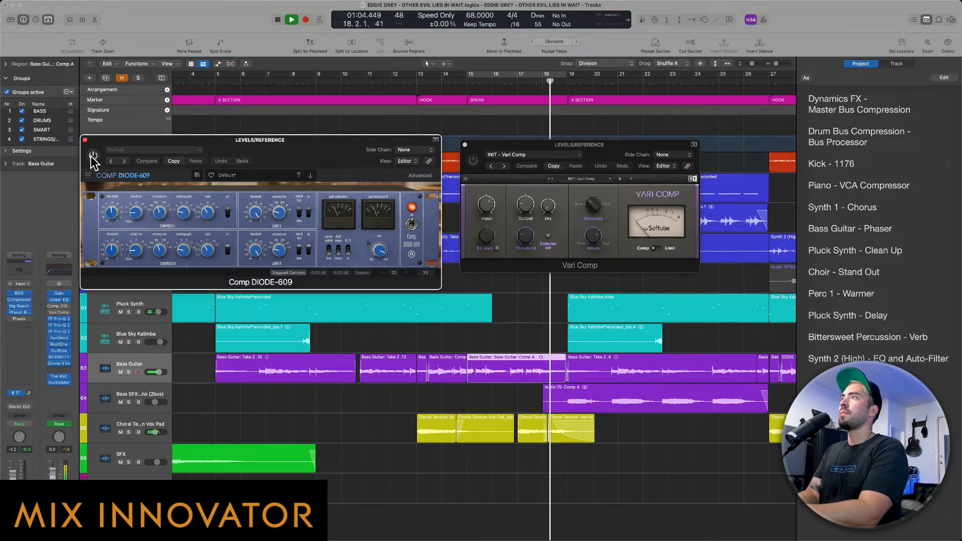
left_click(93, 157)
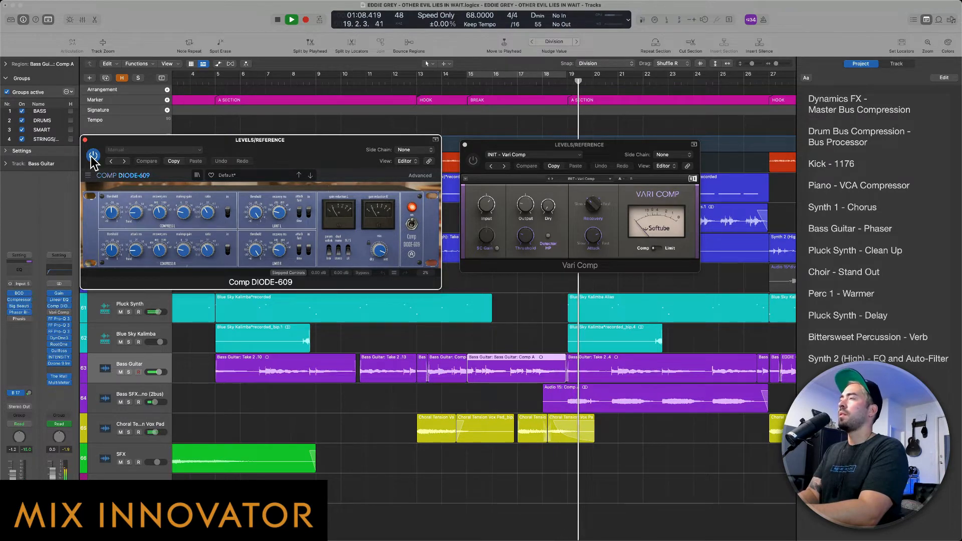
left_click(93, 156)
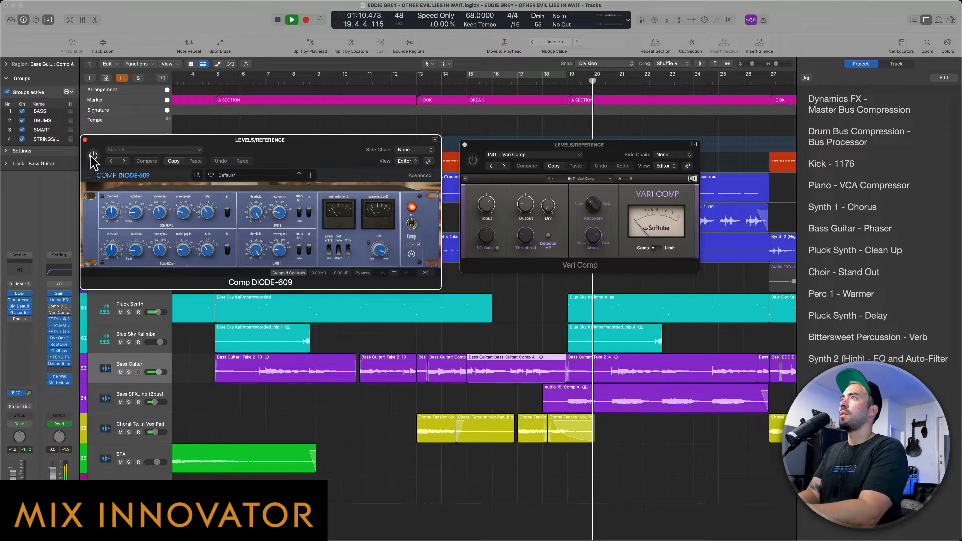
left_click(93, 156)
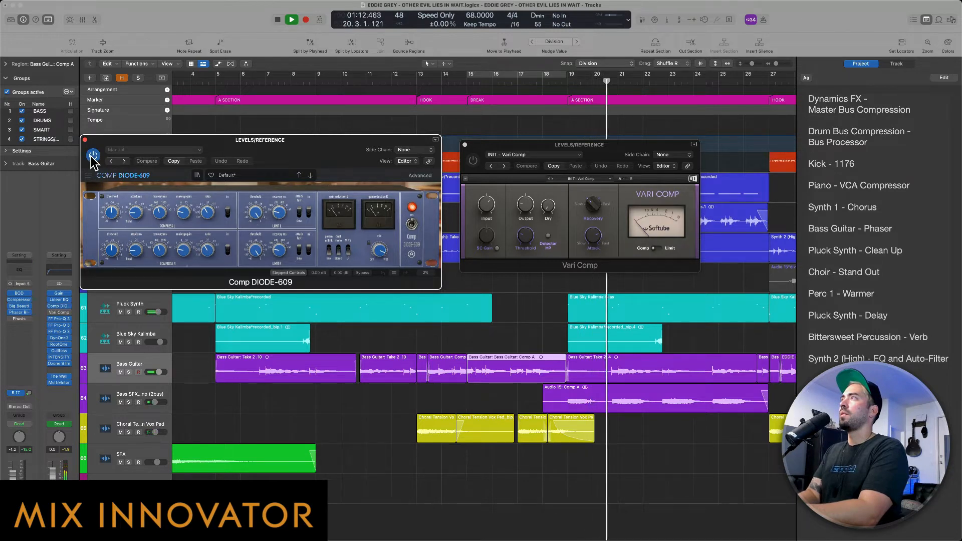
Stop playback and examine the Comp DIODE-609's power switch and advanced side-chain controls, hiding the advanced section again
key("space")
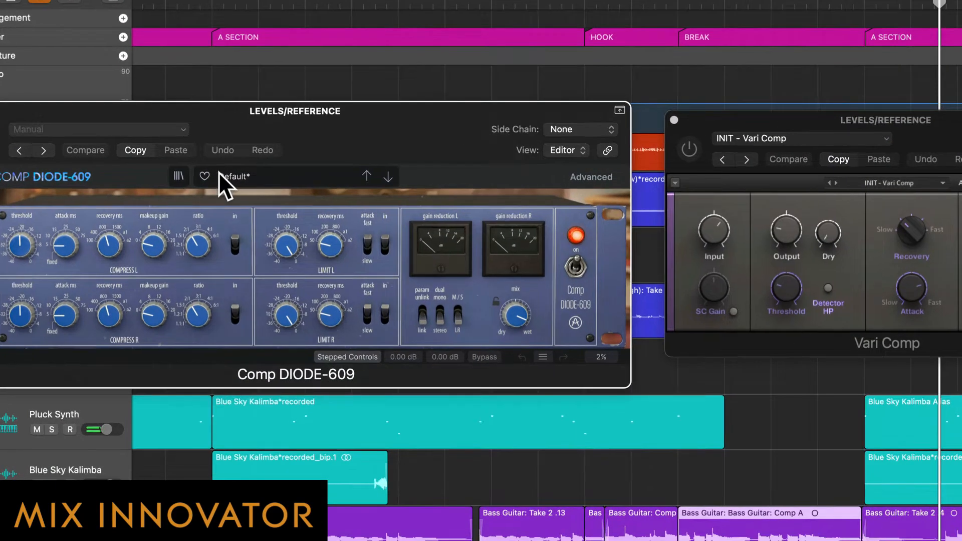
left_click_drag(321, 130, 354, 113)
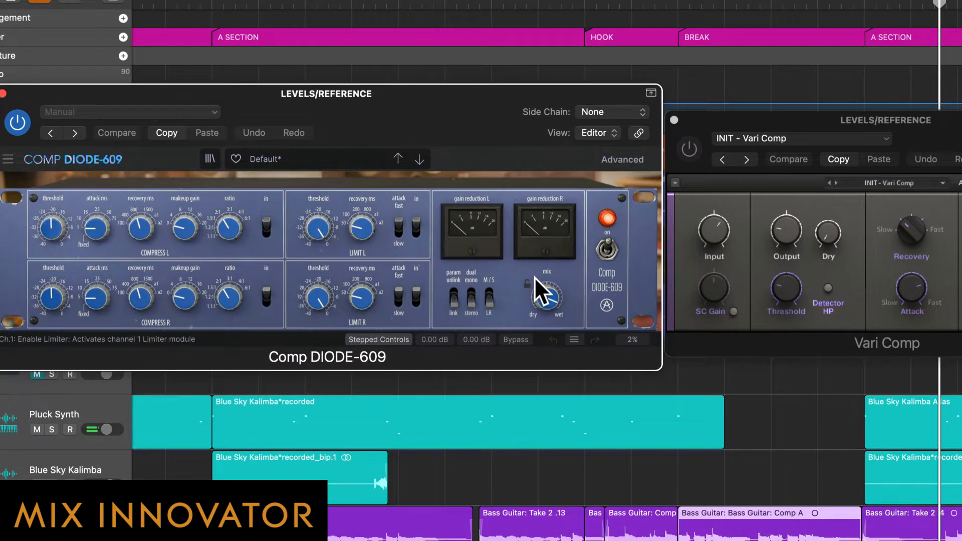
left_click(608, 247)
left_click(606, 259)
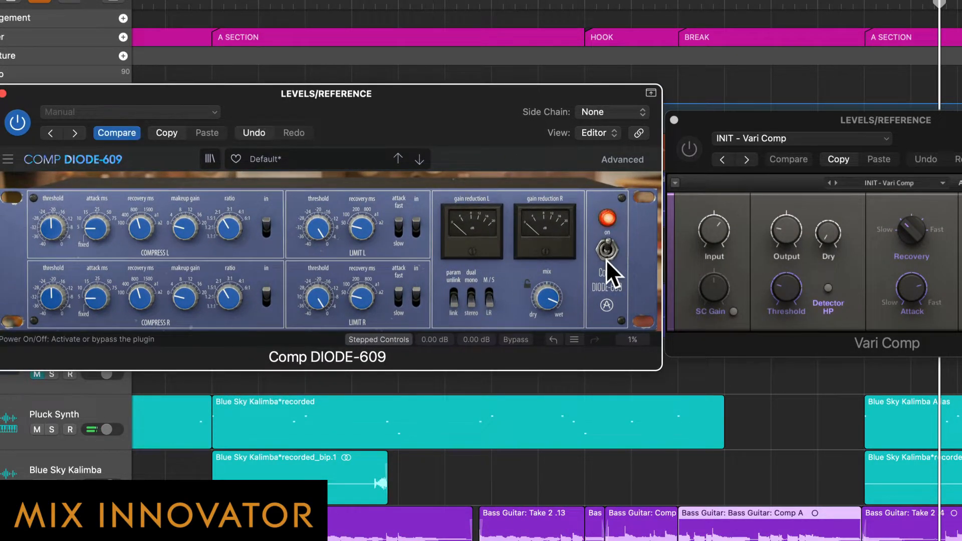
left_click(617, 161)
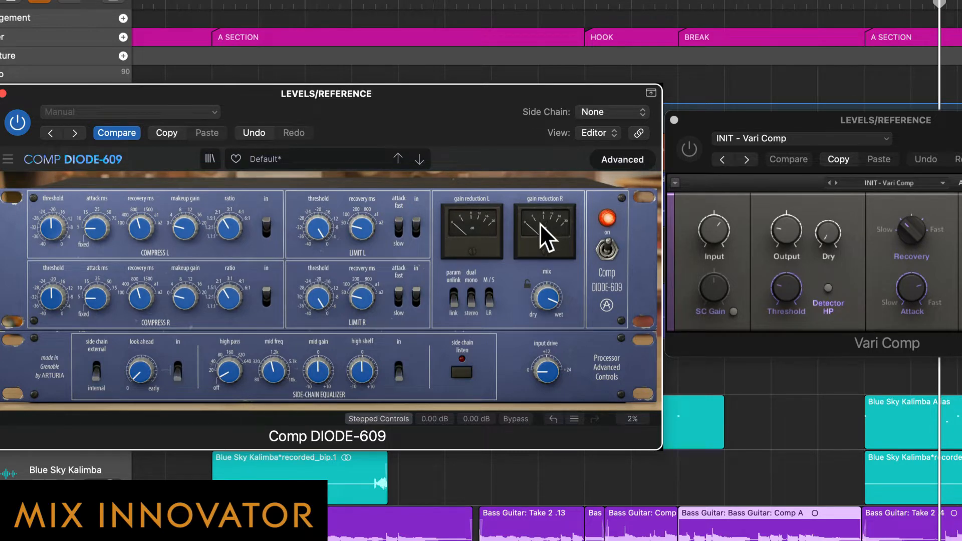
left_click(615, 161)
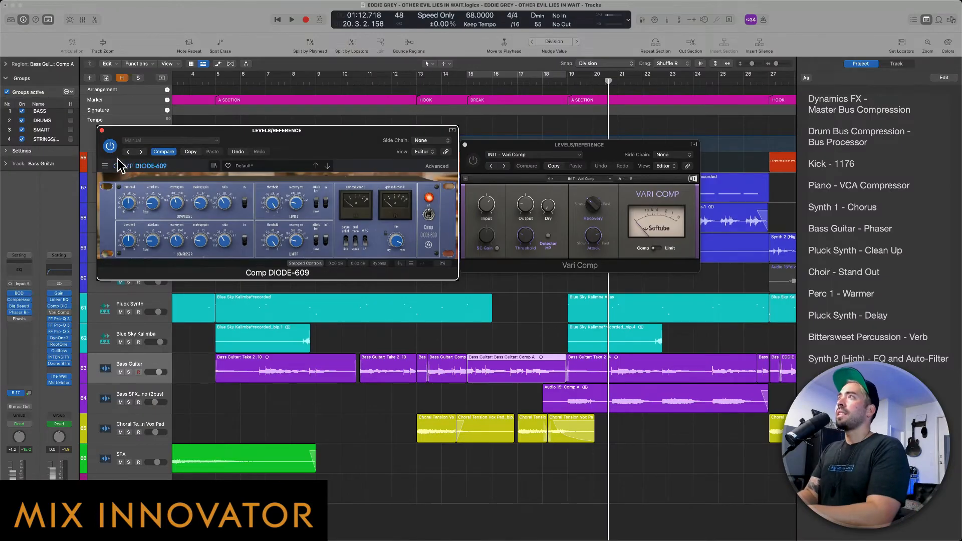
Play the song from within the BREAK section and compare the mix with and without the Vari Comp, leaving it bypassed
left_click_drag(587, 144, 599, 142)
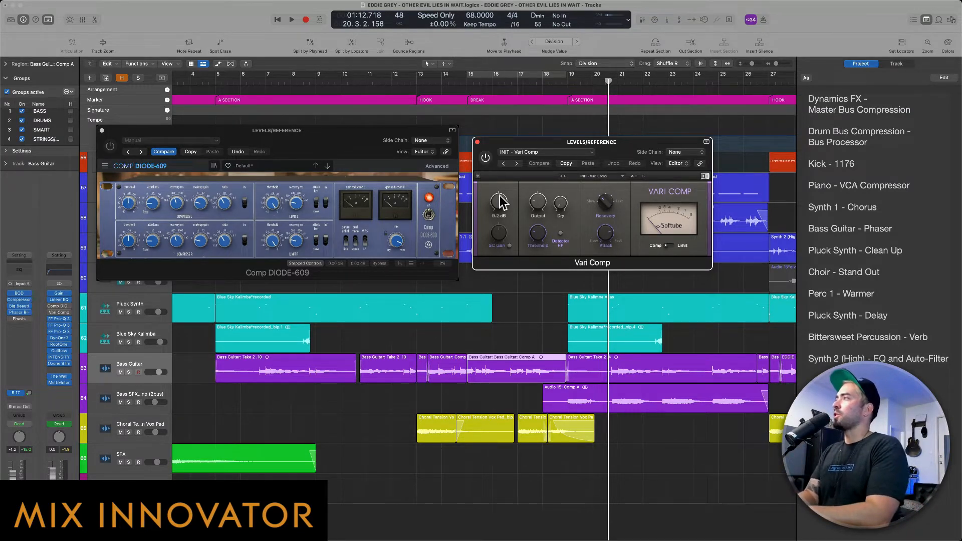
left_click(547, 341)
key("space")
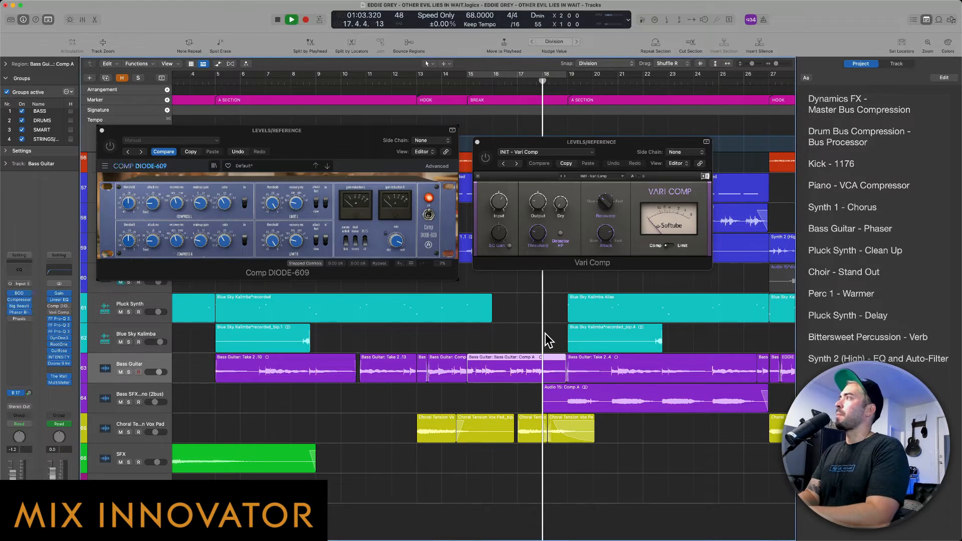
left_click(485, 159)
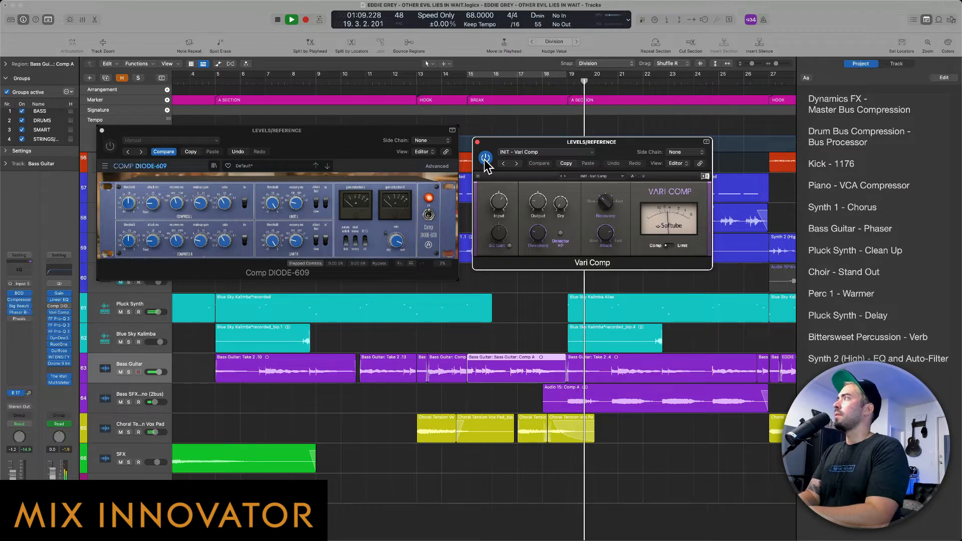
left_click(485, 158)
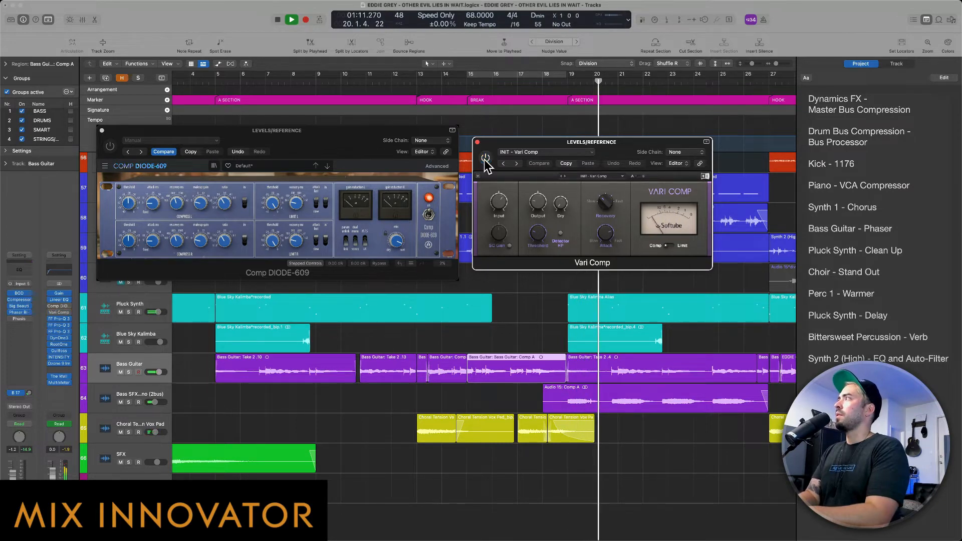
left_click(485, 159)
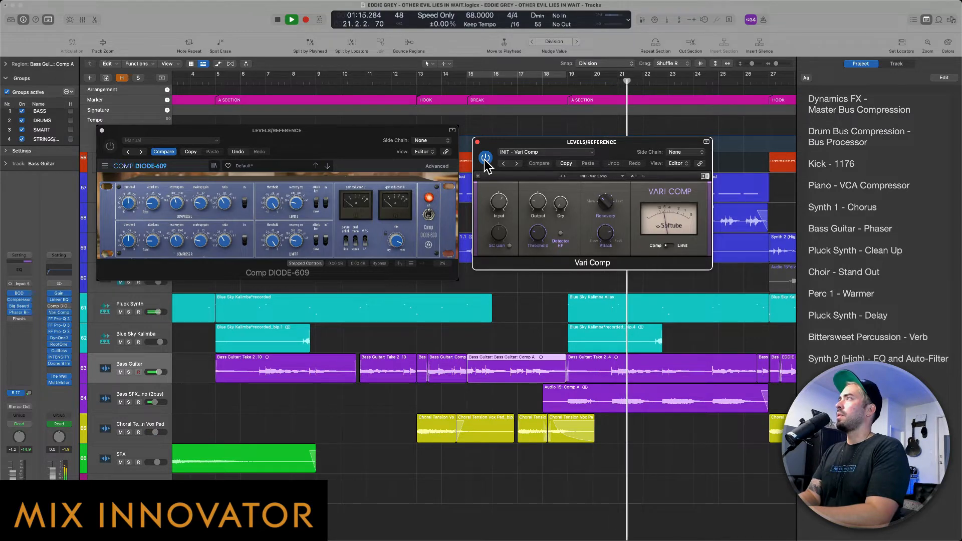
left_click(486, 159)
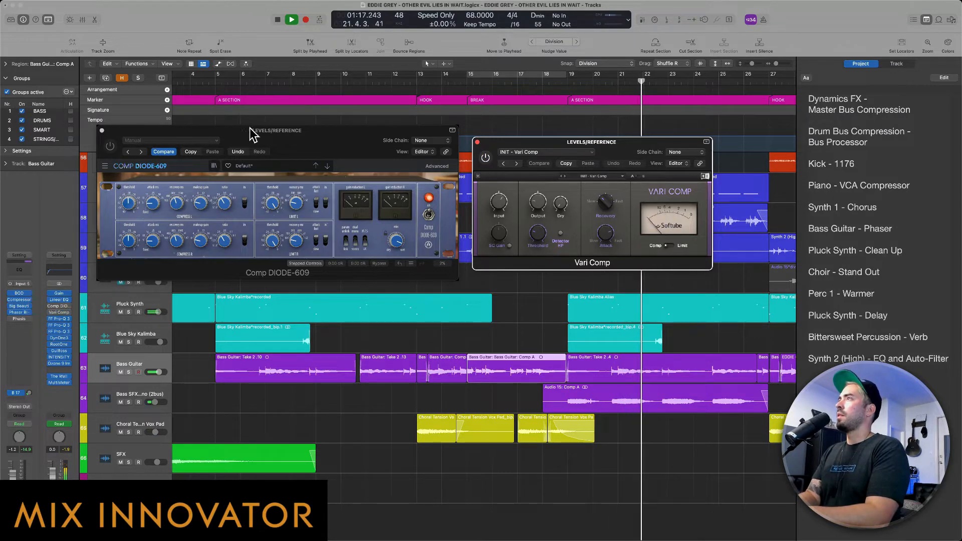
Alternate between the Comp DIODE-609 and the Vari Comp during playback, then stop with only the Vari Comp enabled
left_click(110, 147)
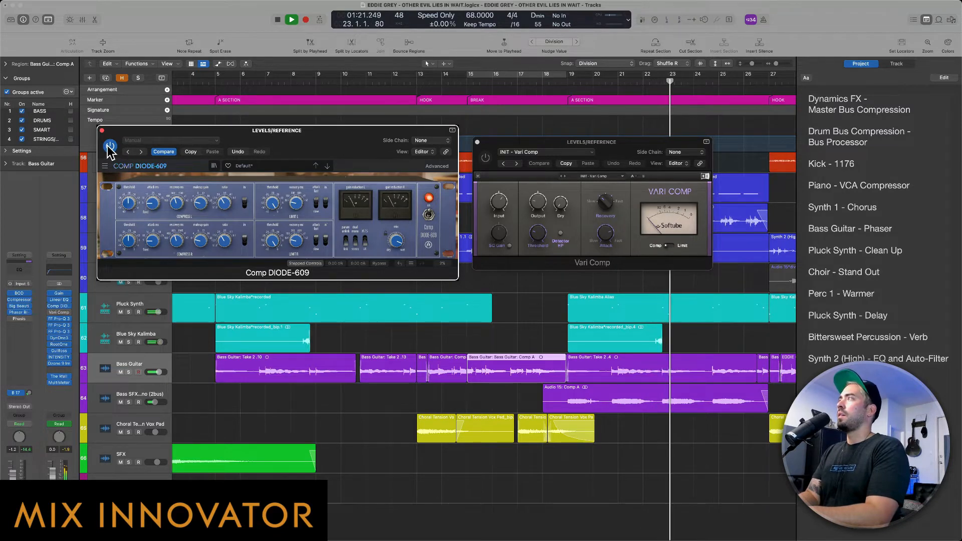
left_click(109, 146)
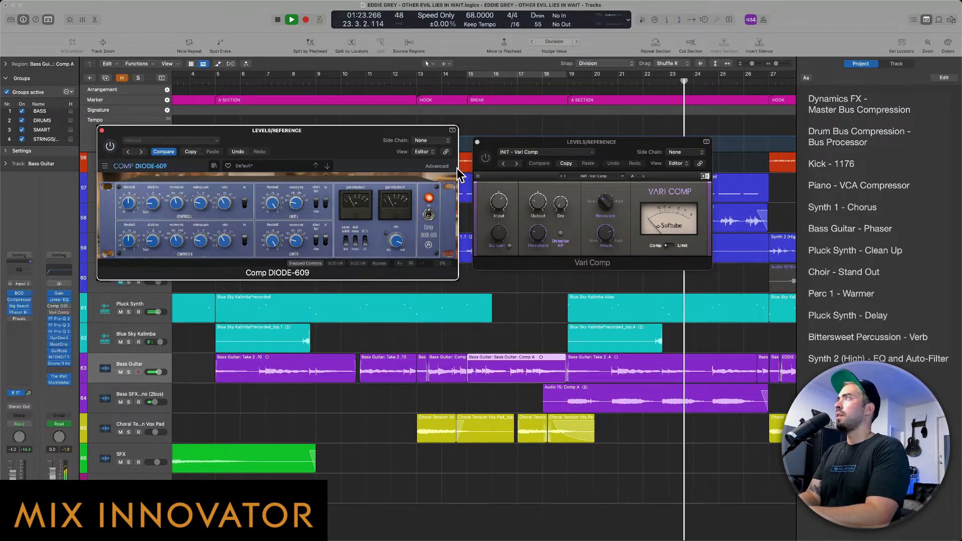
left_click(486, 158)
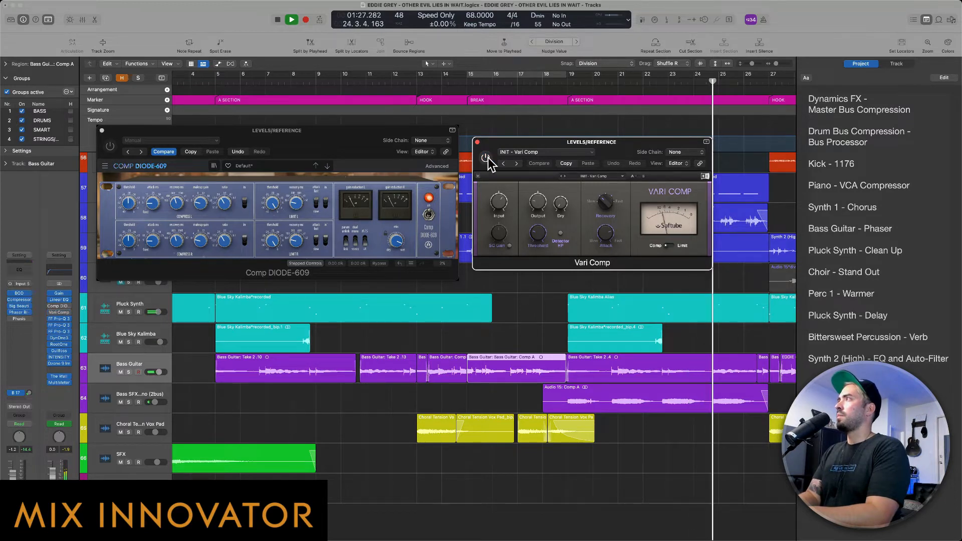
left_click(109, 146)
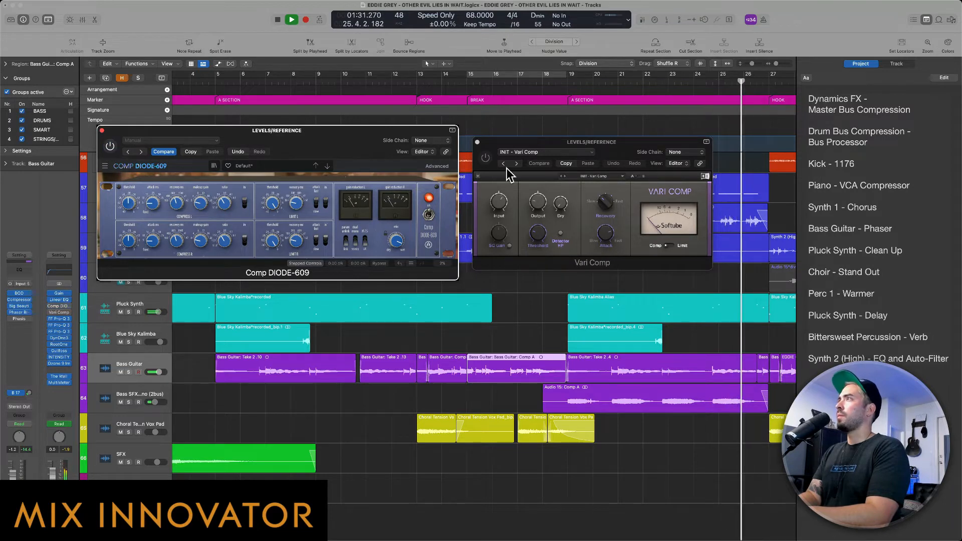
left_click(485, 159)
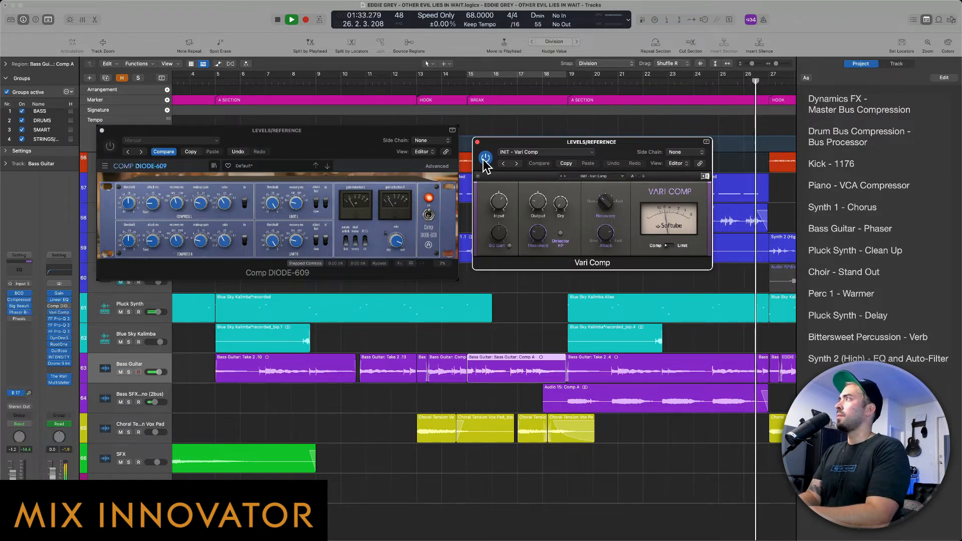
key("space")
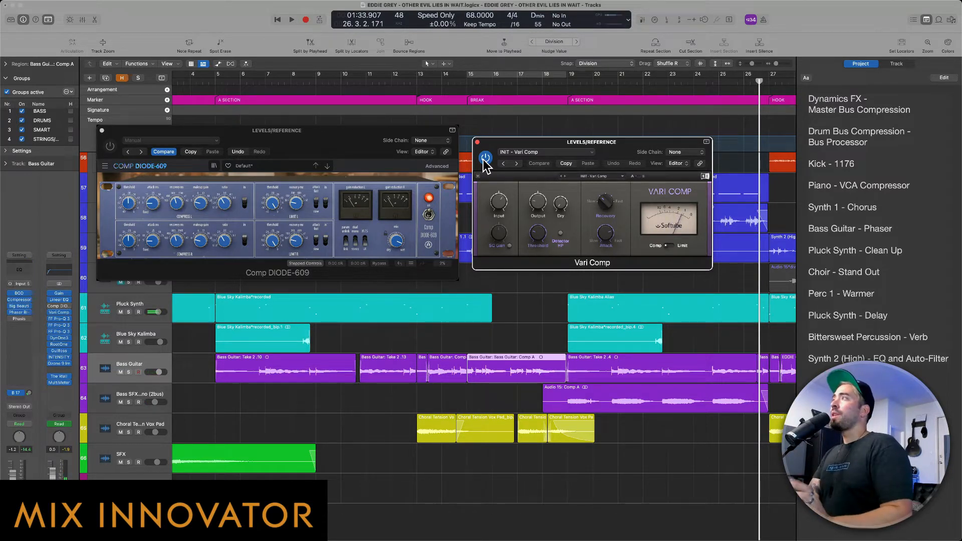
Bypass the Vari Comp and close both compressor windows
left_click(486, 159)
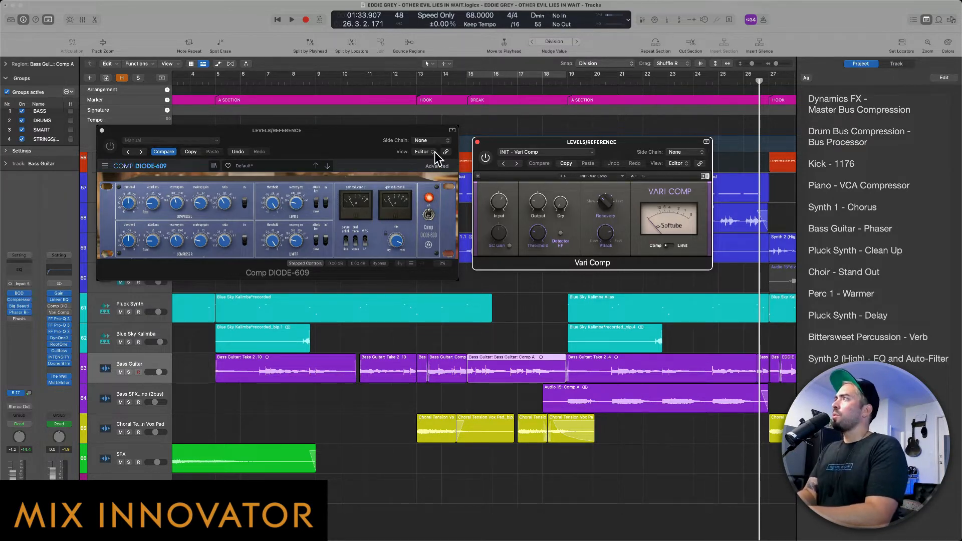
left_click(477, 142)
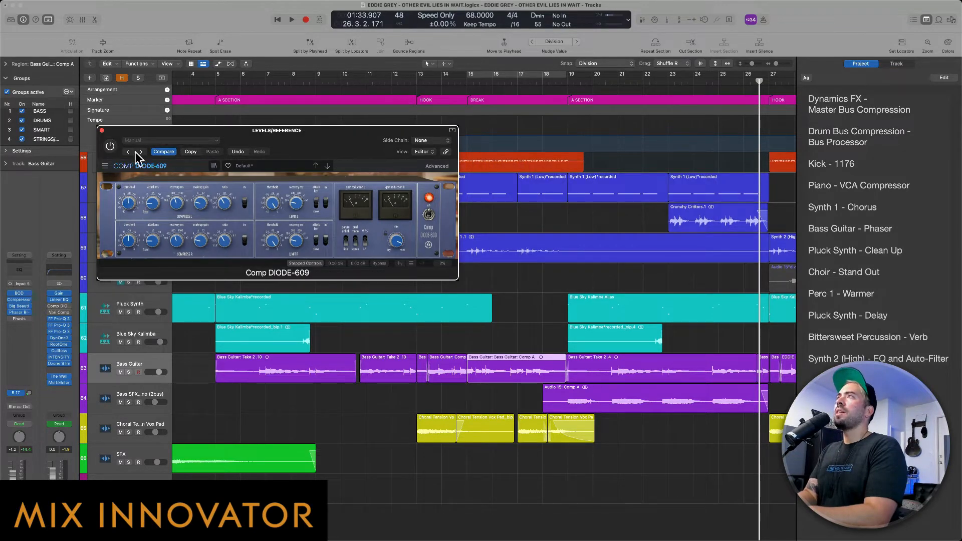
left_click(102, 129)
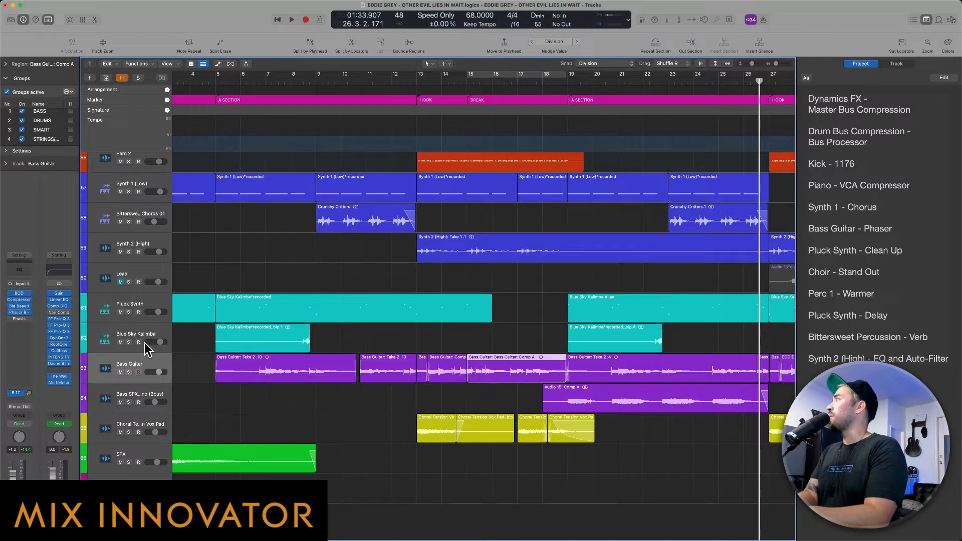
Select the DRUMS stack track above the kick and solo it
scroll(358, 371, "up", 10)
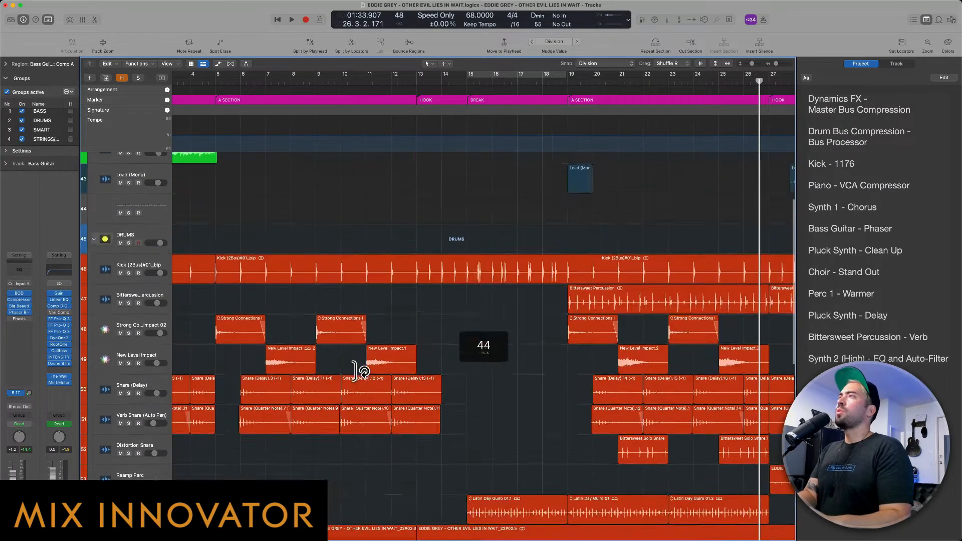
scroll(359, 371, "up", 4)
left_click(139, 351)
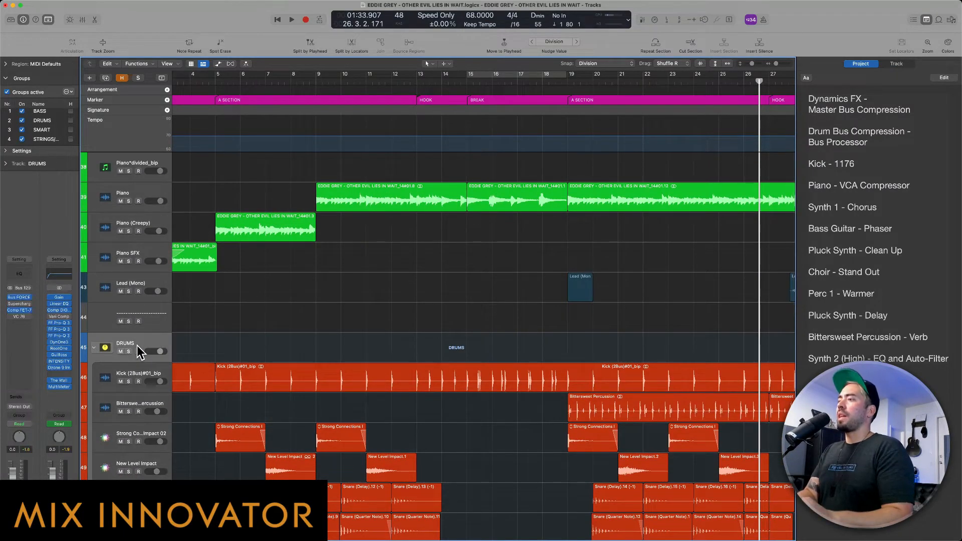
key("s")
Play the soloed drums from bar 18, just before the second A SECTION, and stop during bar 21
left_click(561, 346)
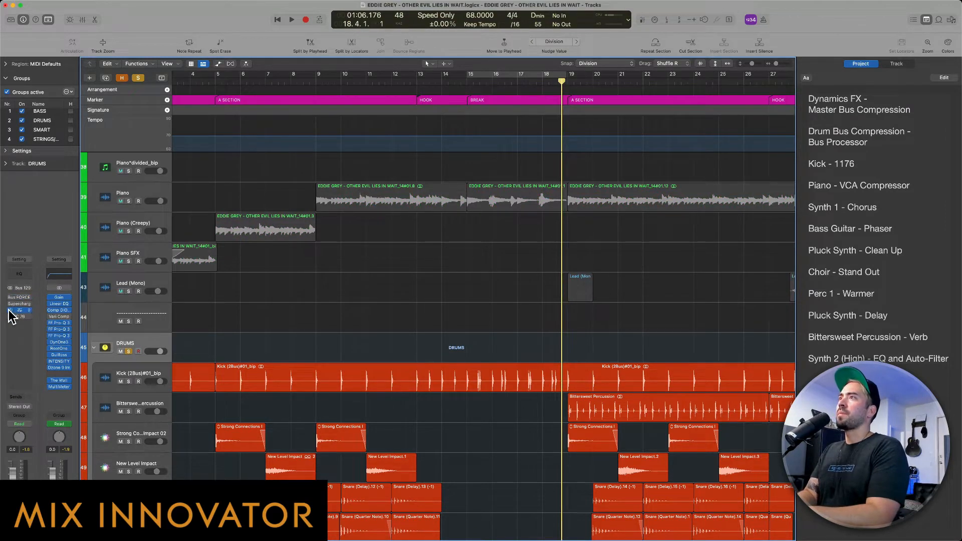
key("space")
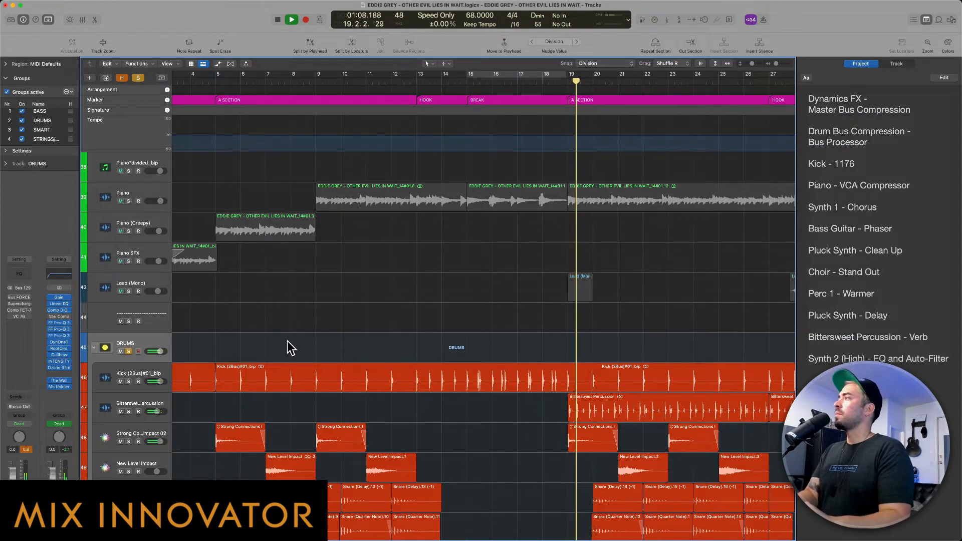
scroll(290, 348, "down", 2)
scroll(288, 342, "right", 3)
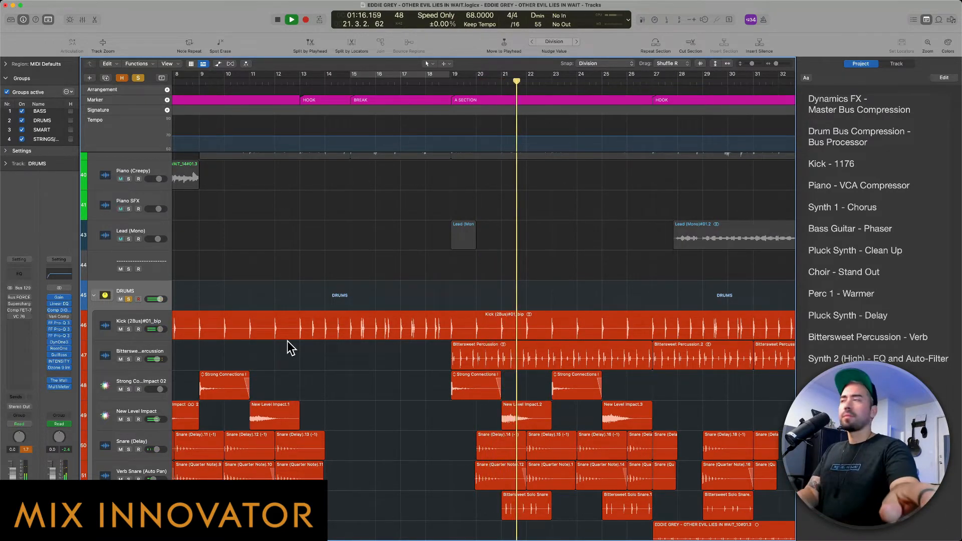
key("space")
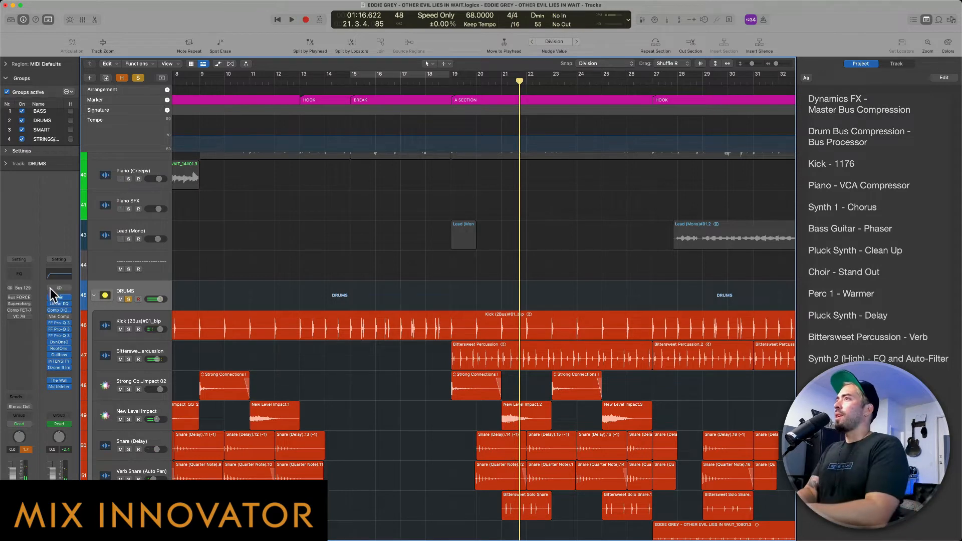
Open the Bus FORCE plug-in on the DRUMS track, move its window aside and enable it
left_click(19, 297)
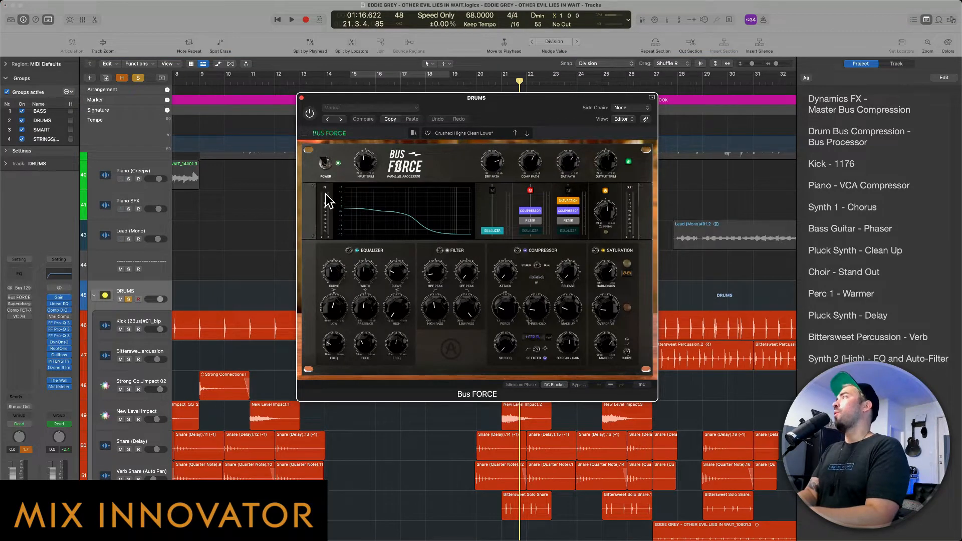
left_click_drag(493, 116, 400, 98)
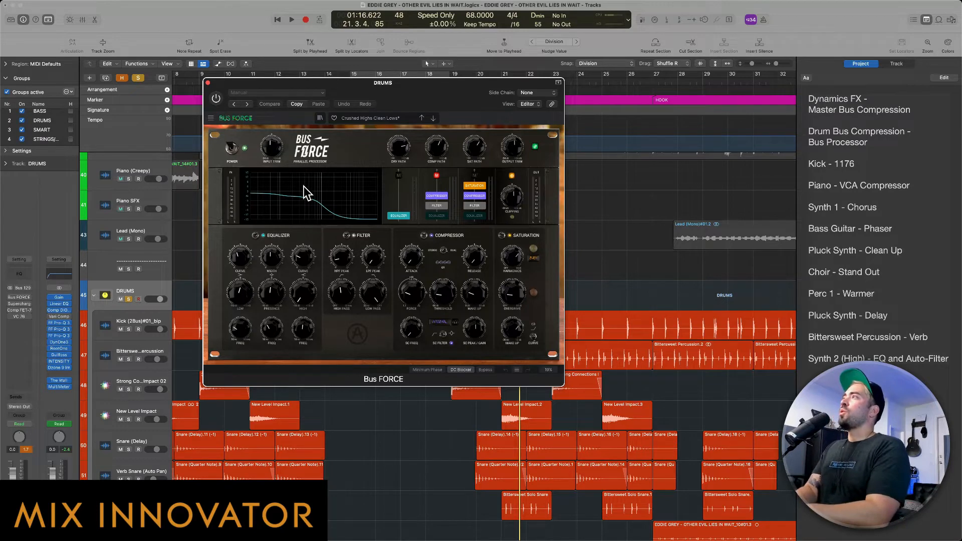
left_click(216, 99)
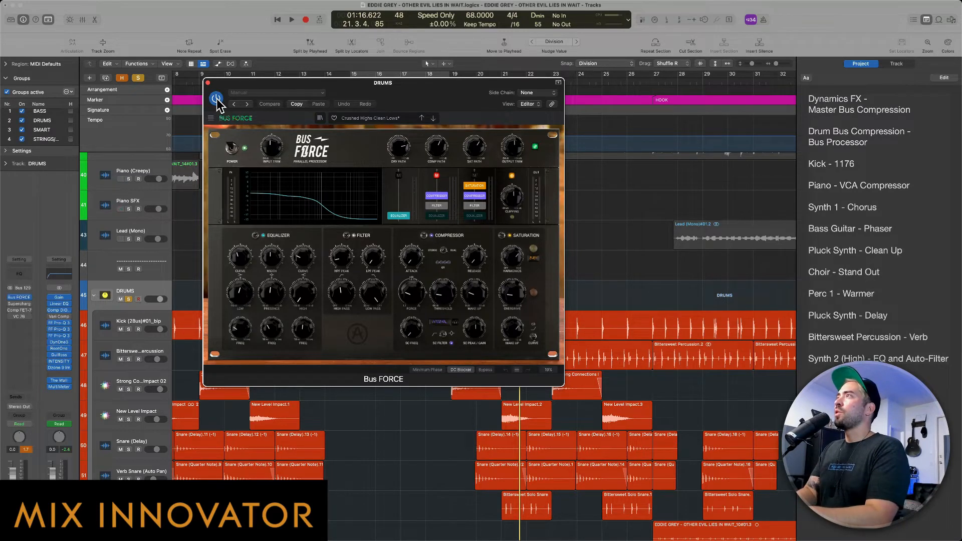
Compare the soloed drums with Bus FORCE active and bypassed, and examine its compression, saturation and clipping controls
key("space")
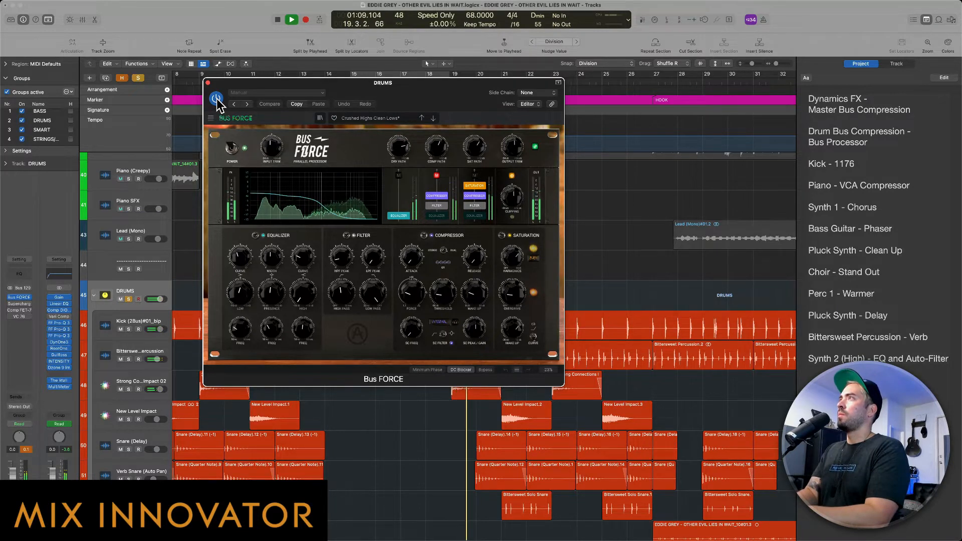
left_click(232, 148)
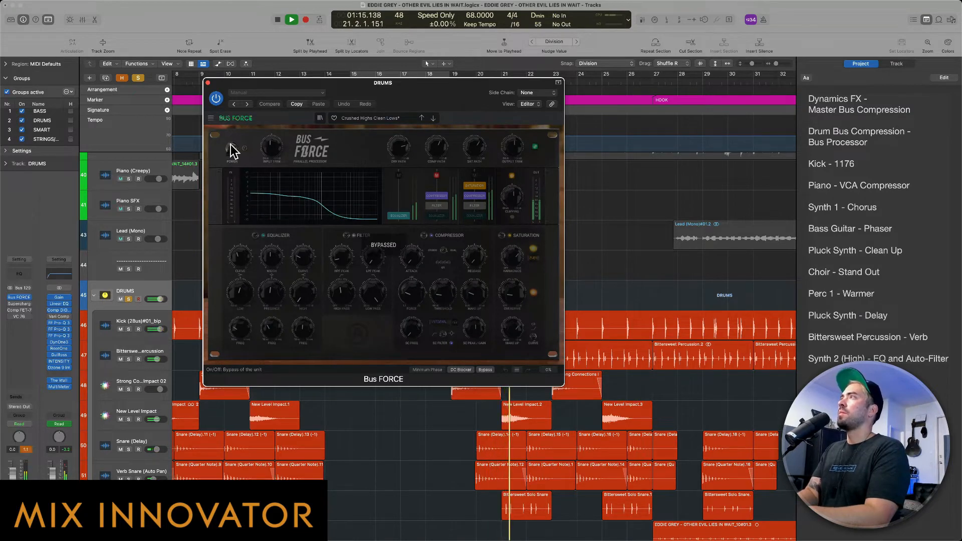
left_click(232, 149)
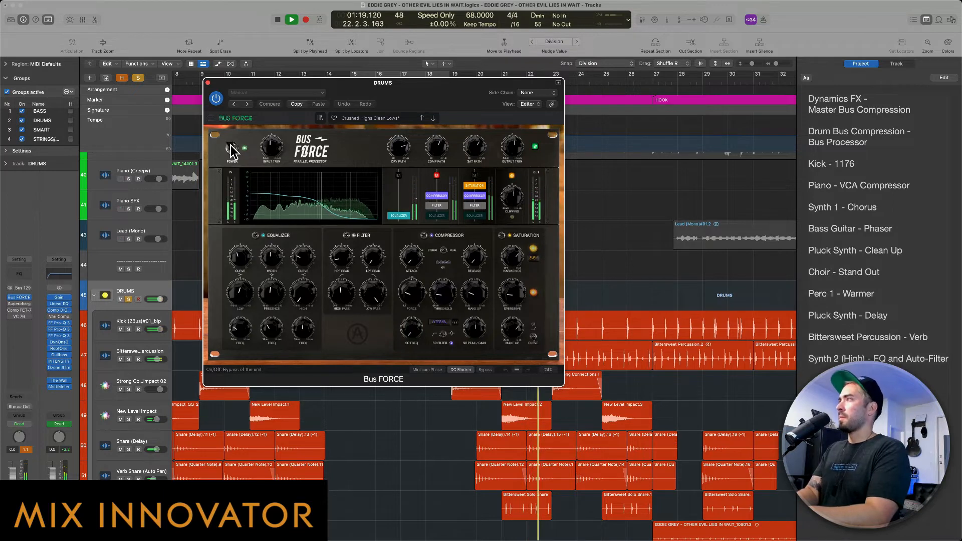
key("space")
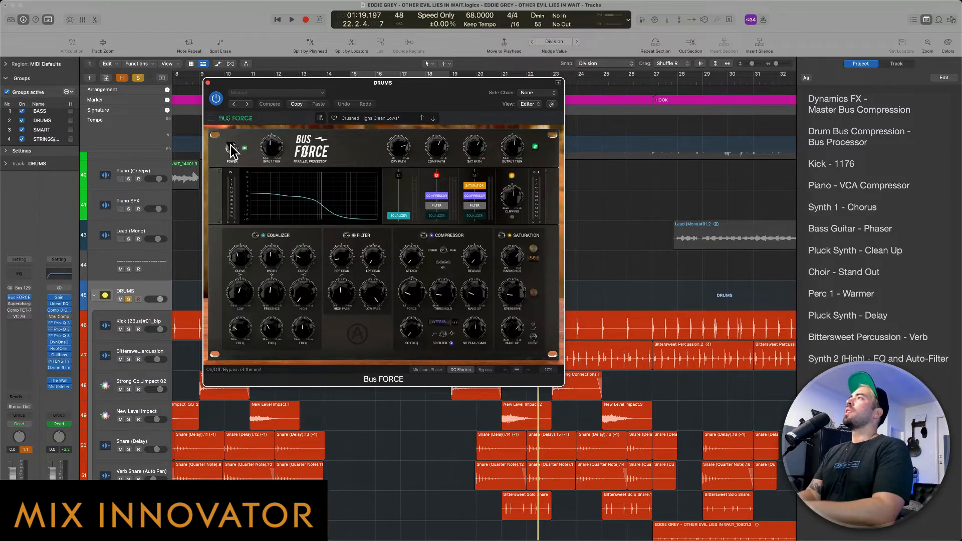
mouse_move(470, 142)
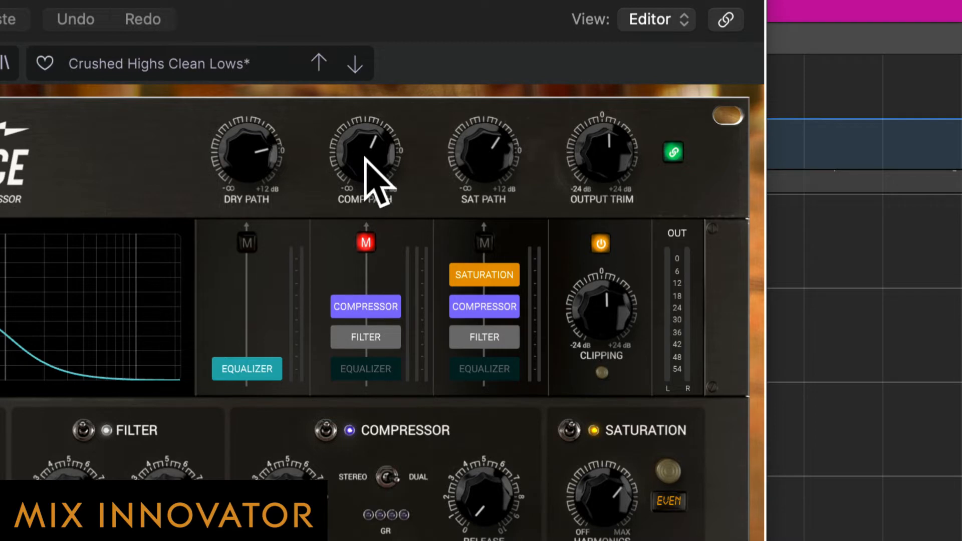
mouse_move(358, 120)
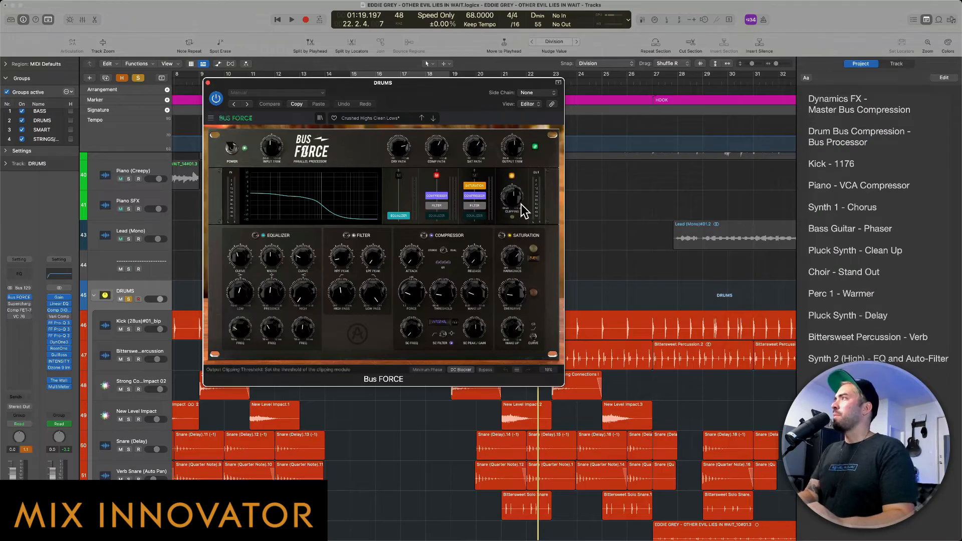
Play the soloed drums while switching Bus FORCE off and on, then stop around bar 22 with it enabled
mouse_move(634, 342)
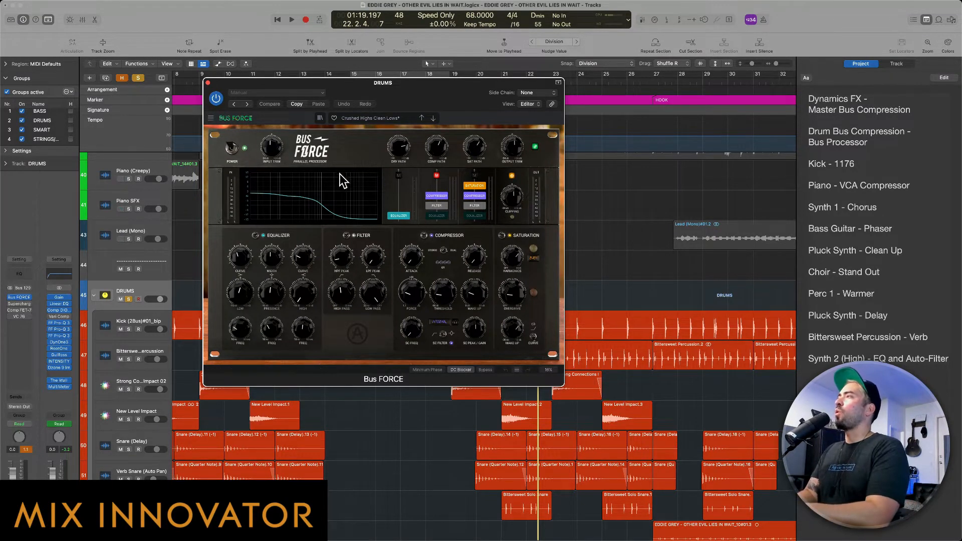
left_click(217, 99)
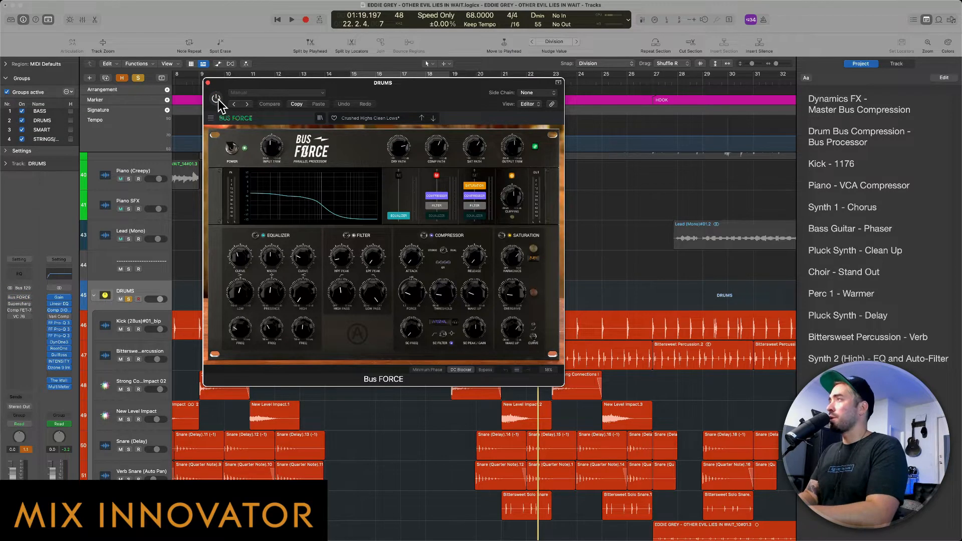
key("space")
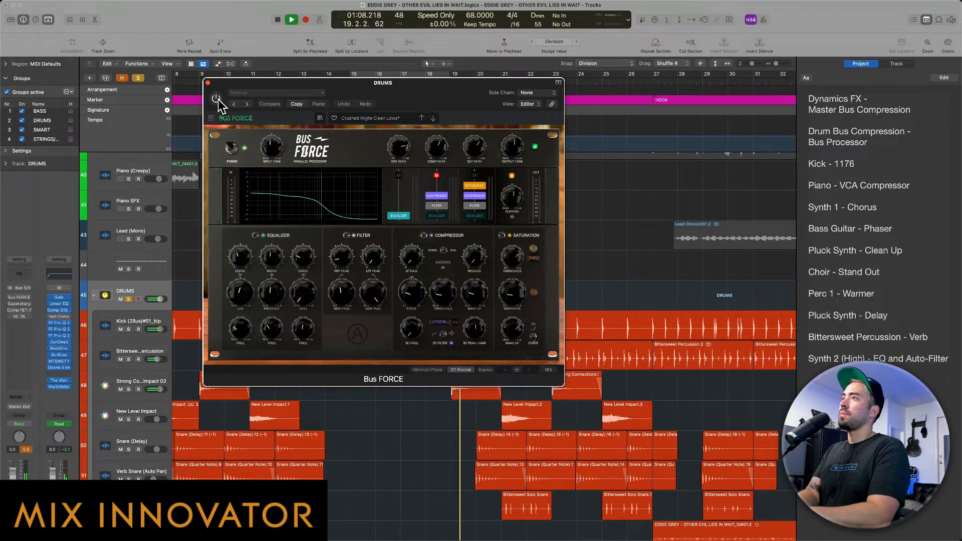
left_click(217, 99)
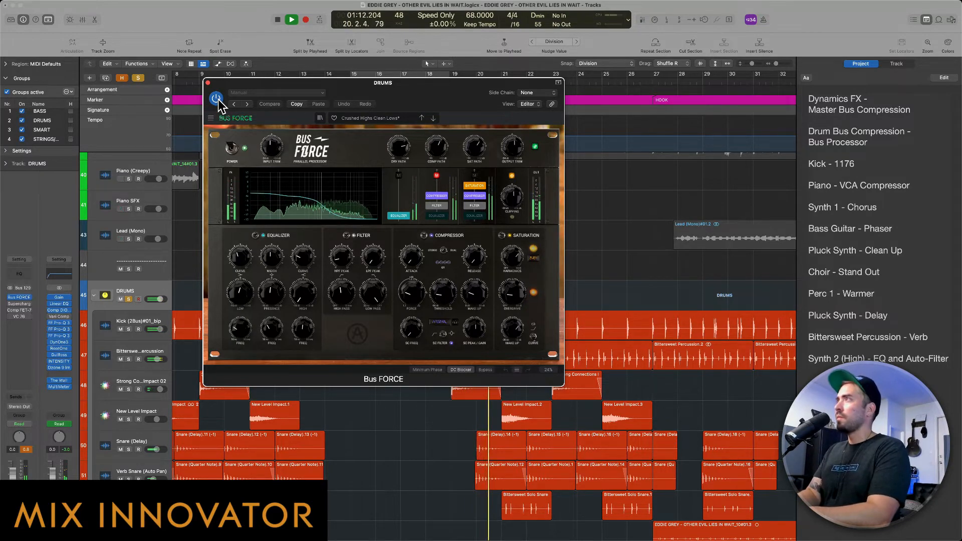
left_click(218, 100)
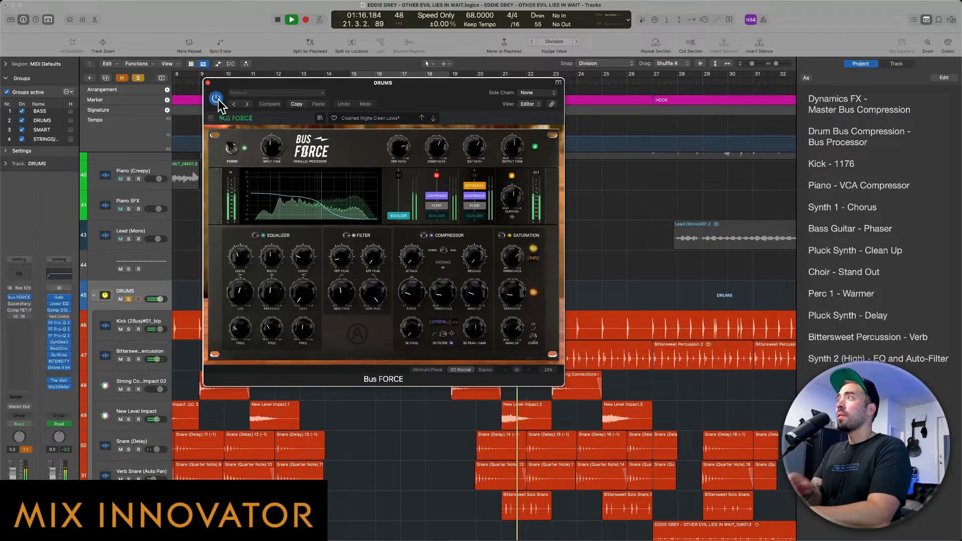
left_click(217, 99)
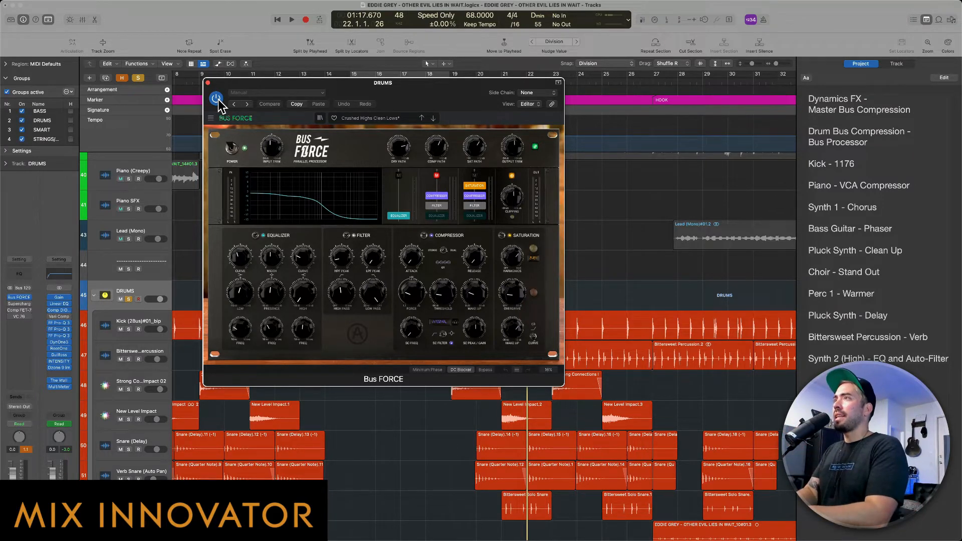
Enable and open Supercharger GT on the DRUMS track, place it beside Bus FORCE, and examine its Compress and Mix controls
left_click(11, 305)
left_click(11, 304)
left_click(11, 304)
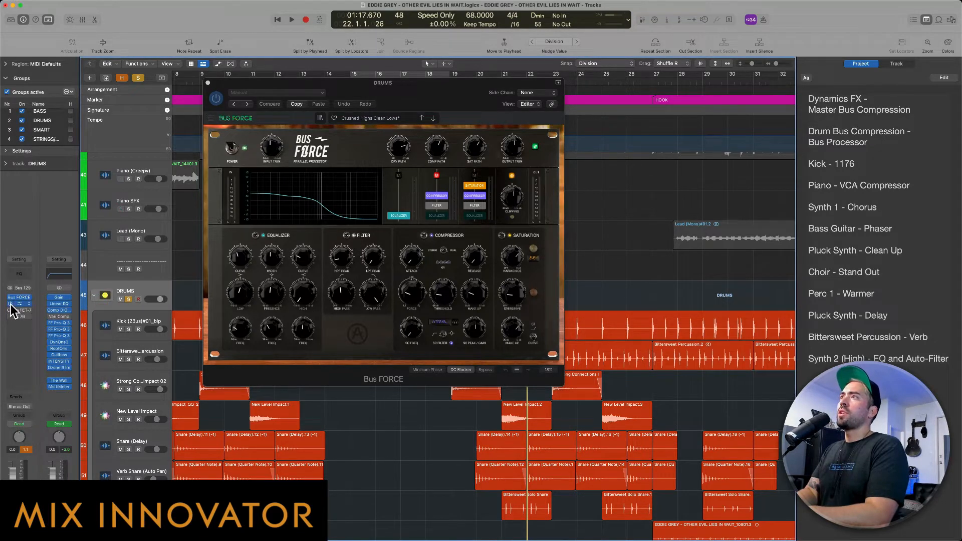
left_click(14, 304)
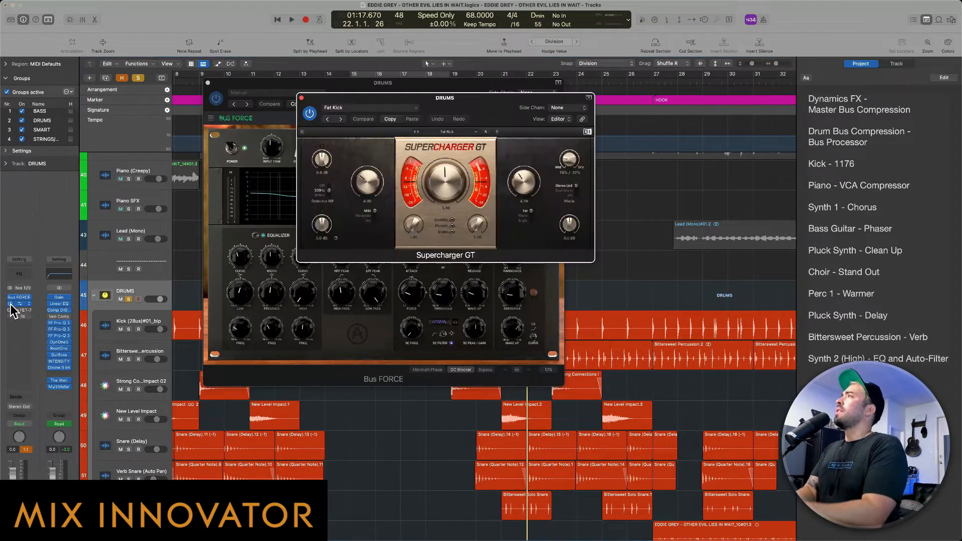
left_click_drag(445, 108, 502, 115)
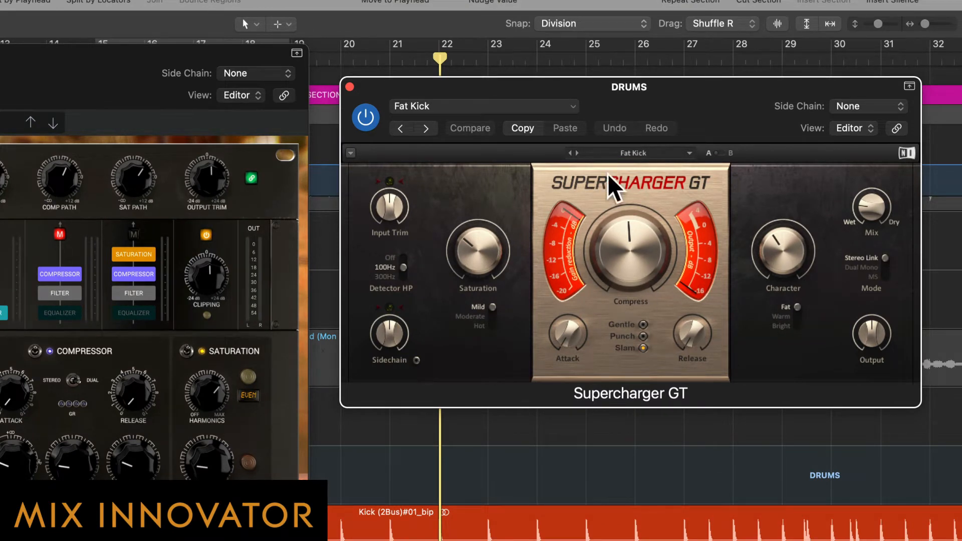
mouse_move(632, 264)
mouse_move(864, 203)
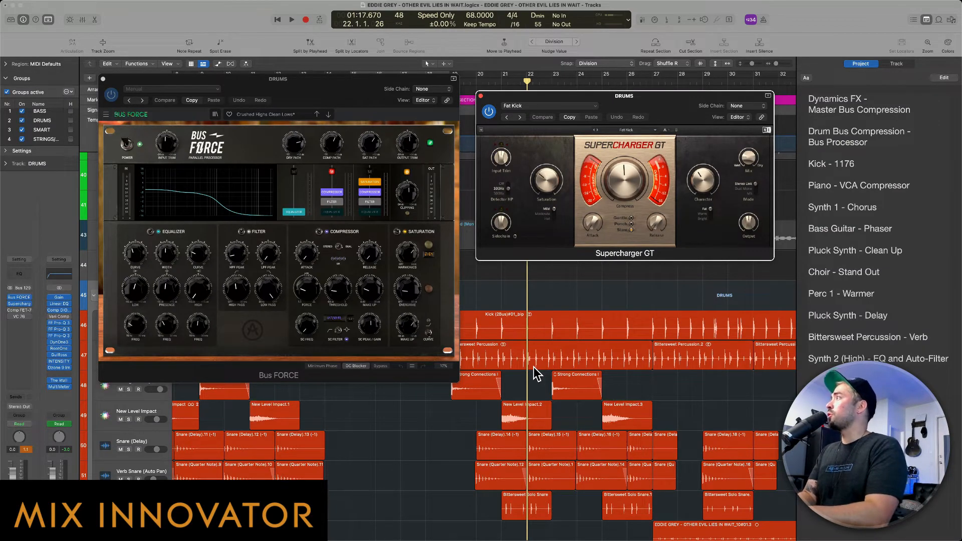
Play the soloed drums through Supercharger GT with Bus FORCE bypassed, then bypass Supercharger GT and close its window
key("space")
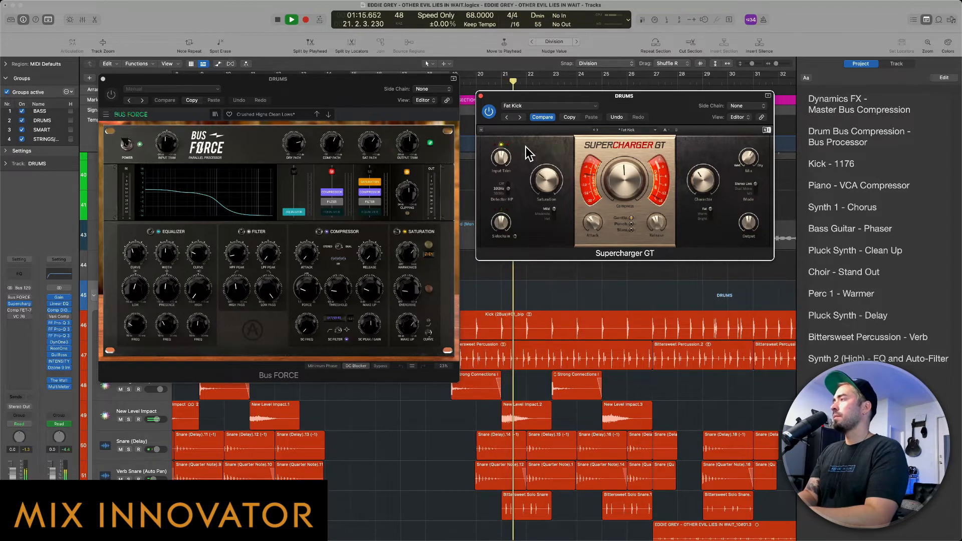
key("space")
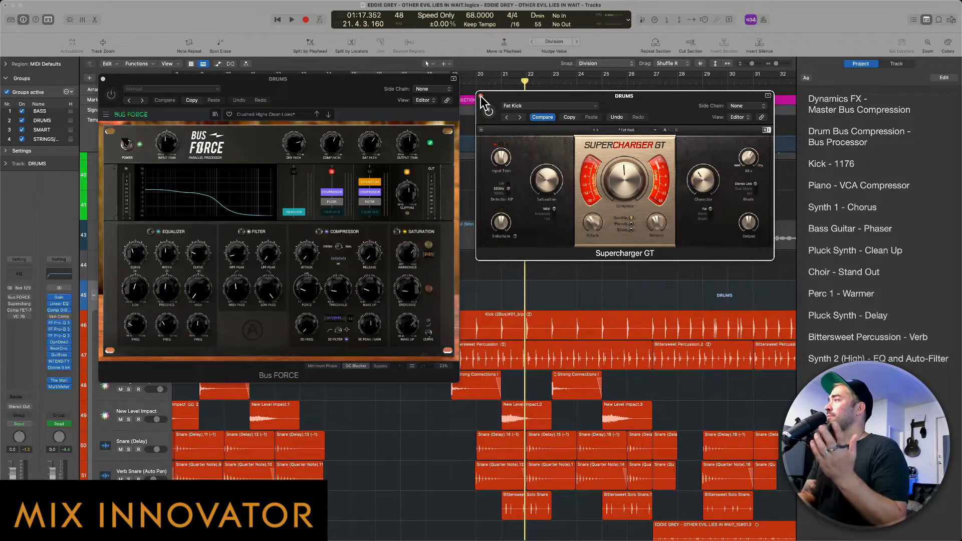
left_click(480, 95)
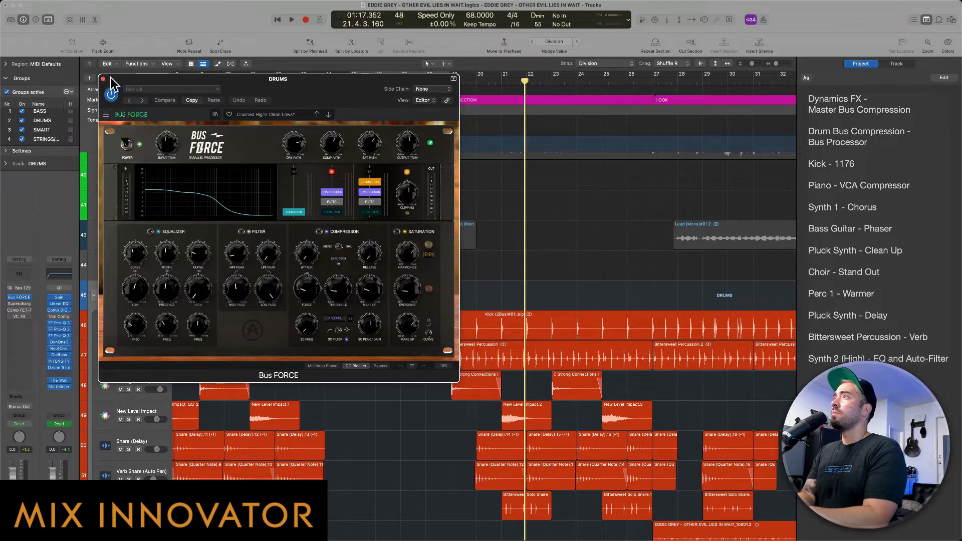
Re-enable Bus FORCE, check its built-in Bypass option, and close its window
left_click_drag(282, 81, 313, 82)
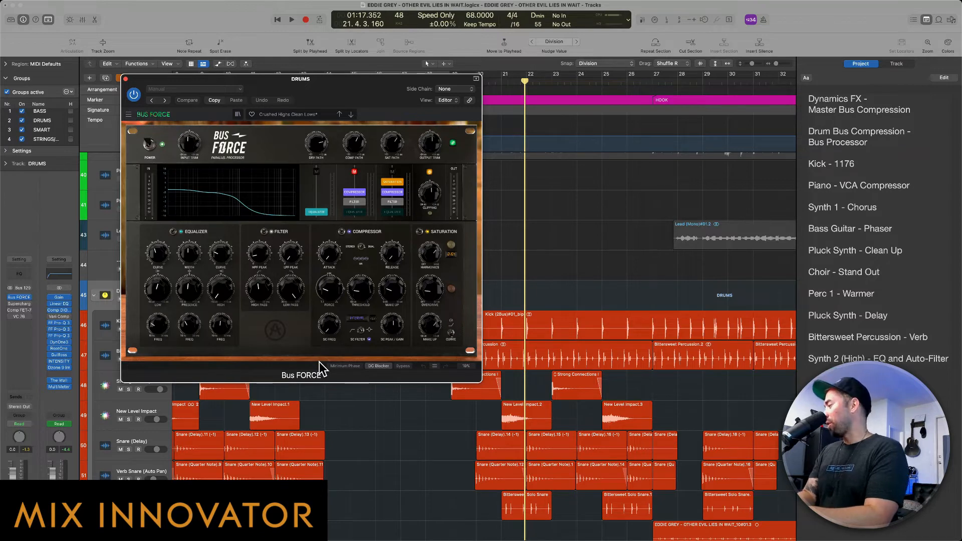
left_click(404, 365)
left_click(402, 367)
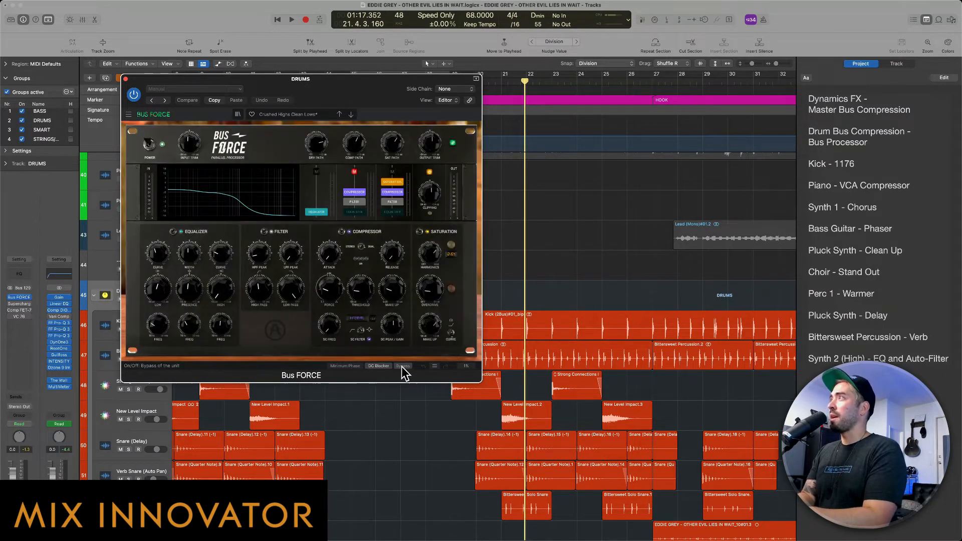
key("super+w")
Enable and open Comp FET-76 on the DRUMS track, show its advanced section, and examine the sidechain detection mode
left_click(10, 311)
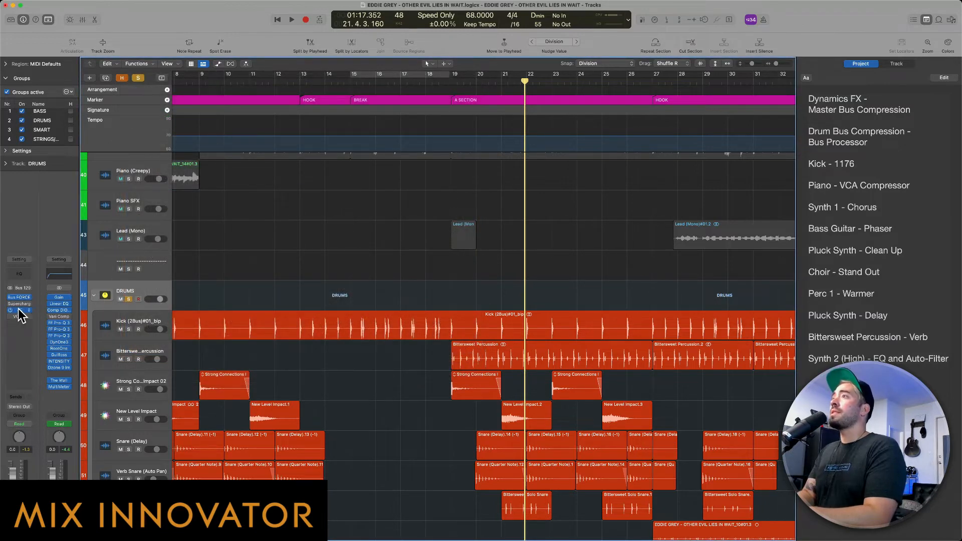
left_click(19, 310)
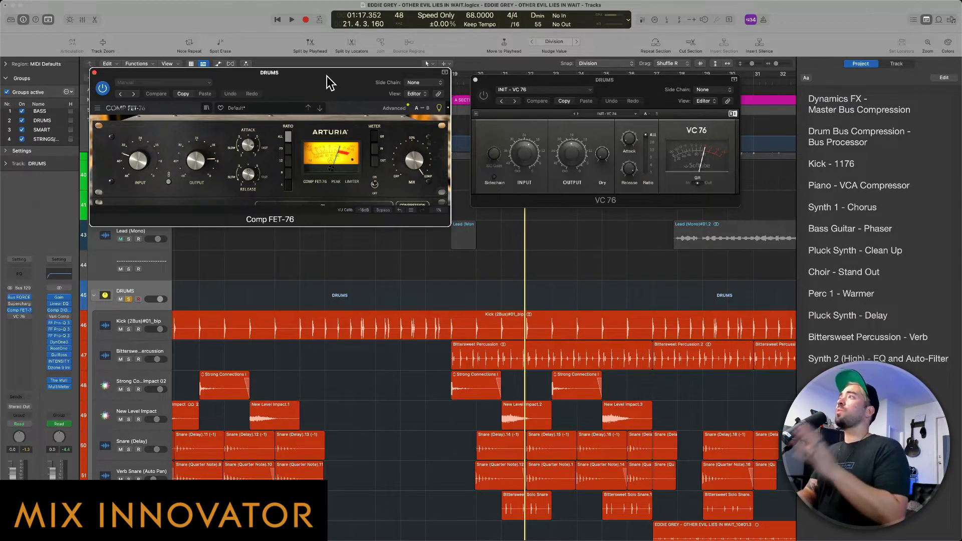
left_click(395, 109)
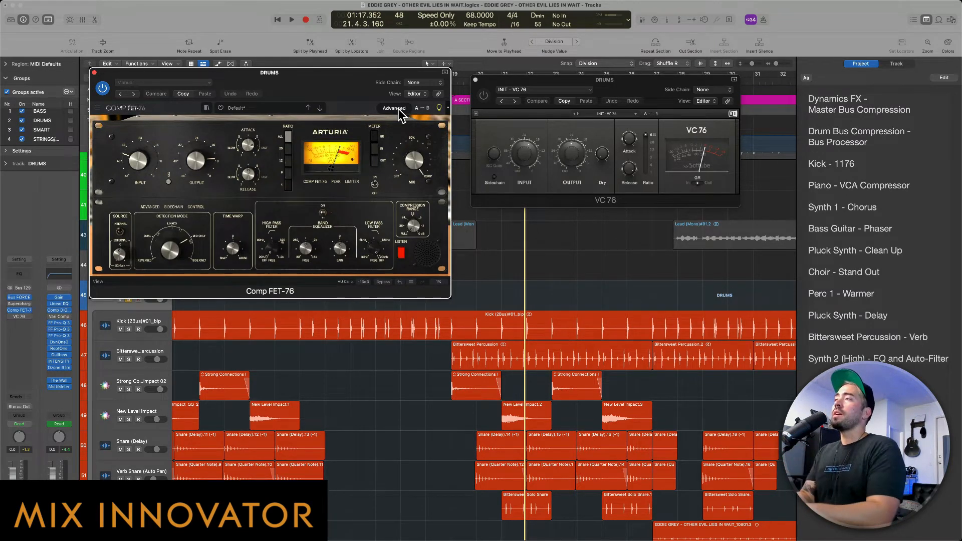
mouse_move(299, 260)
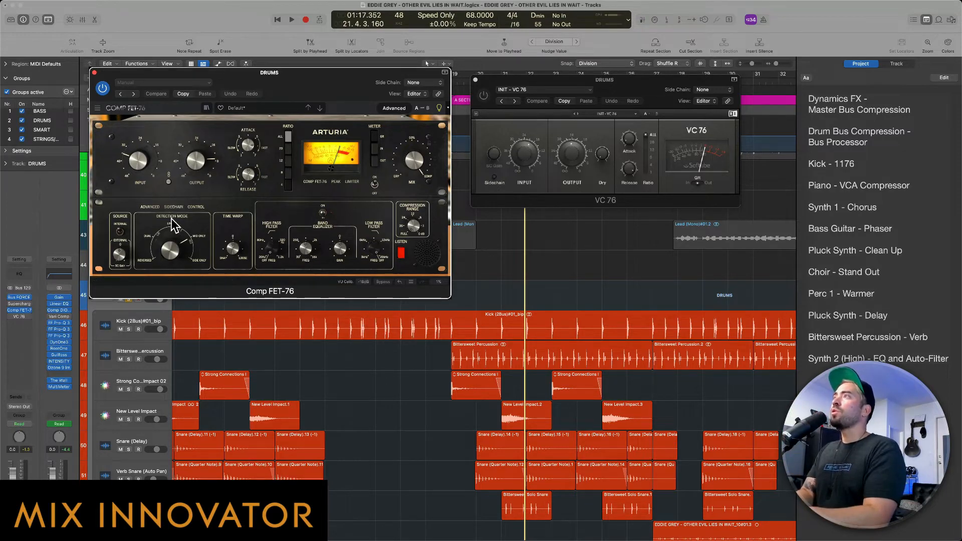
mouse_move(177, 249)
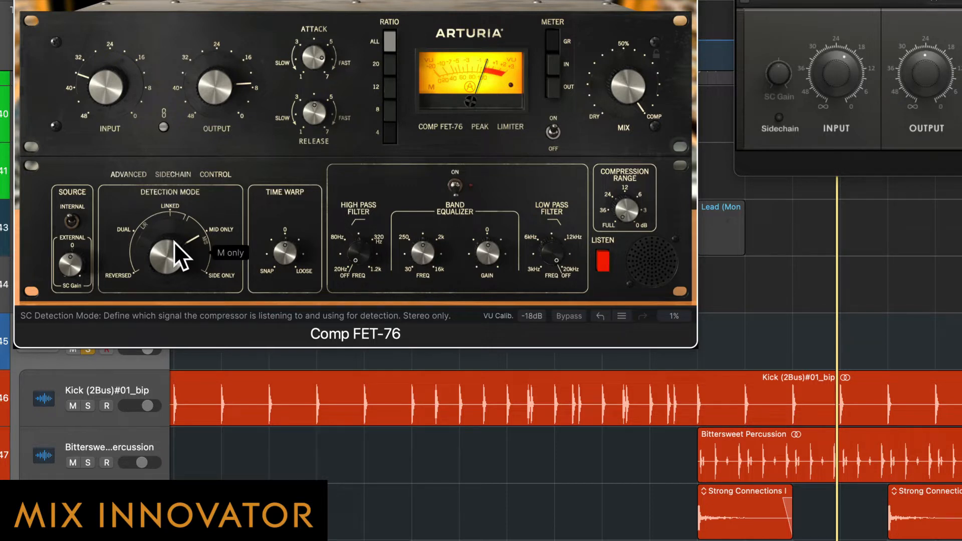
mouse_move(181, 251)
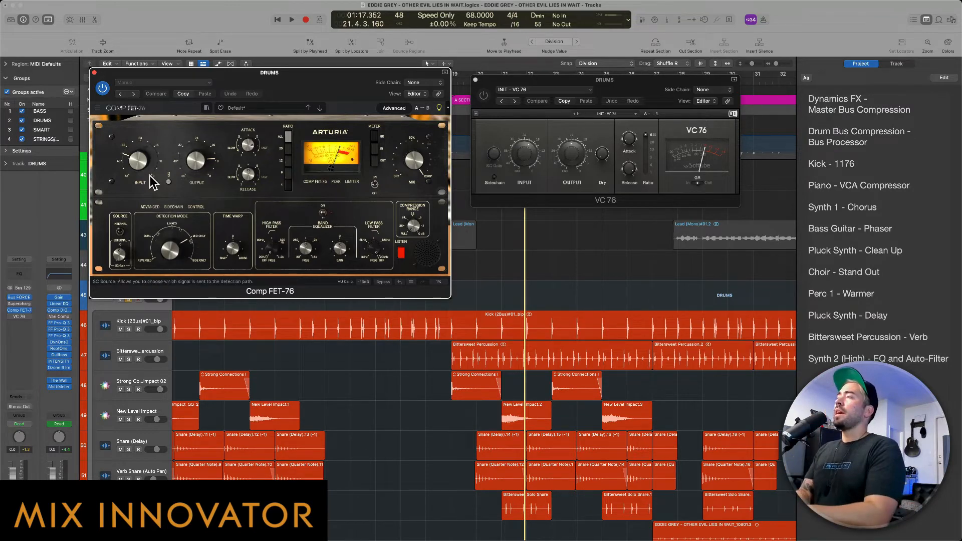
mouse_move(173, 257)
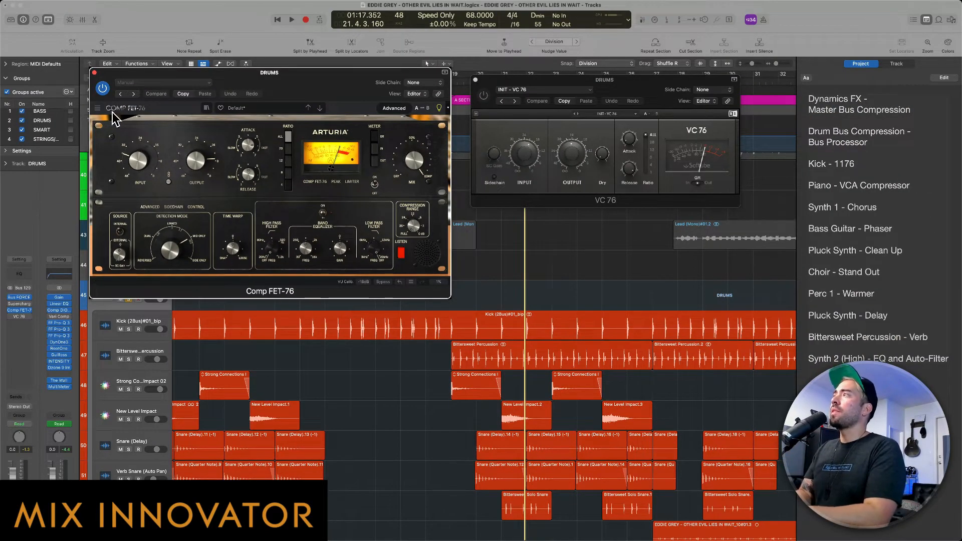
Compare the playing drums with Comp FET-76 bypassed and active, then hide its advanced section and stop playback
key("space")
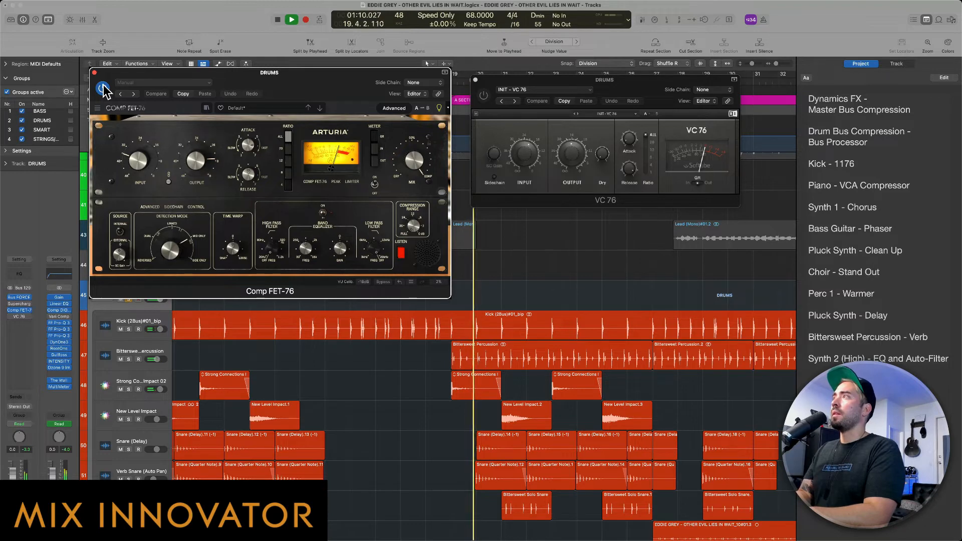
left_click(103, 89)
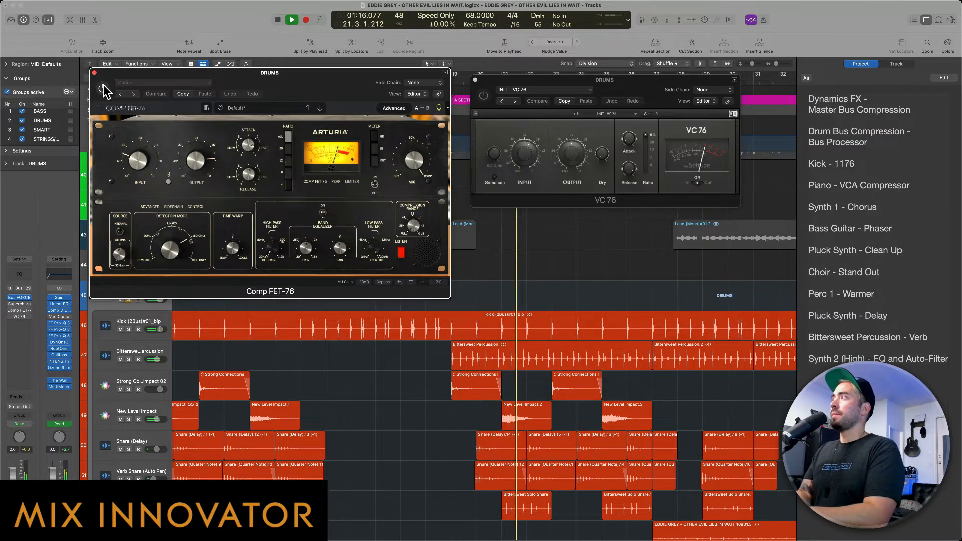
left_click(103, 90)
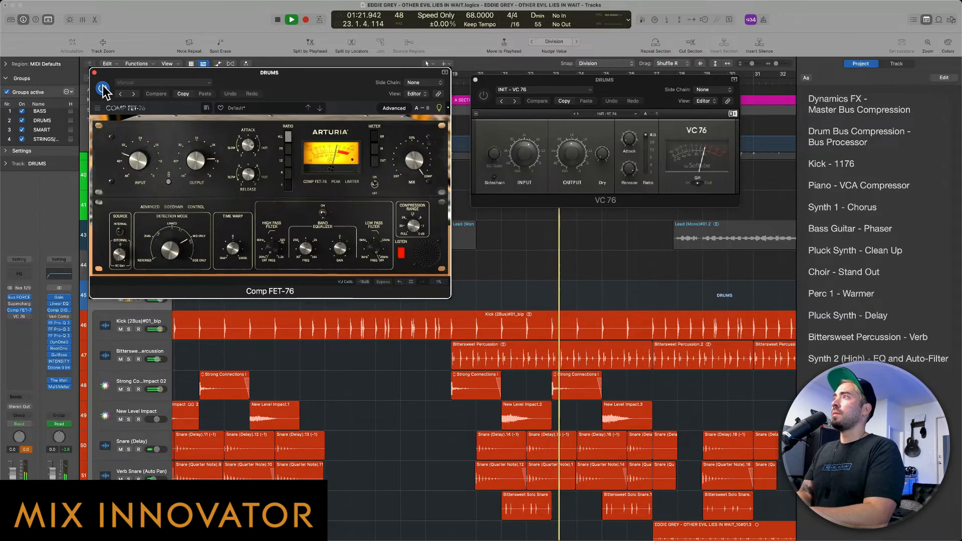
left_click(391, 107)
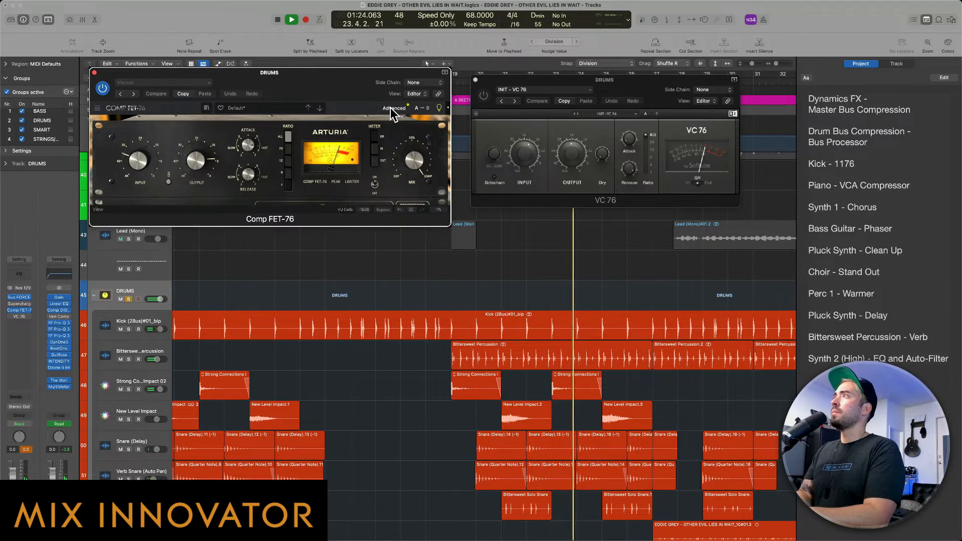
key("space")
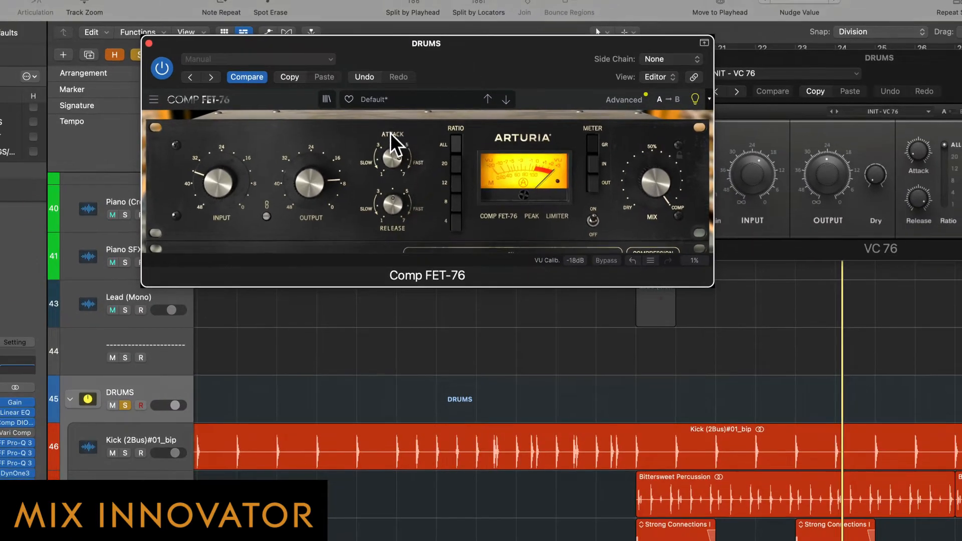
Raise the Comp FET-76 input gain to slightly below -30 dB during playback and lower its output a little to compensate
mouse_move(394, 153)
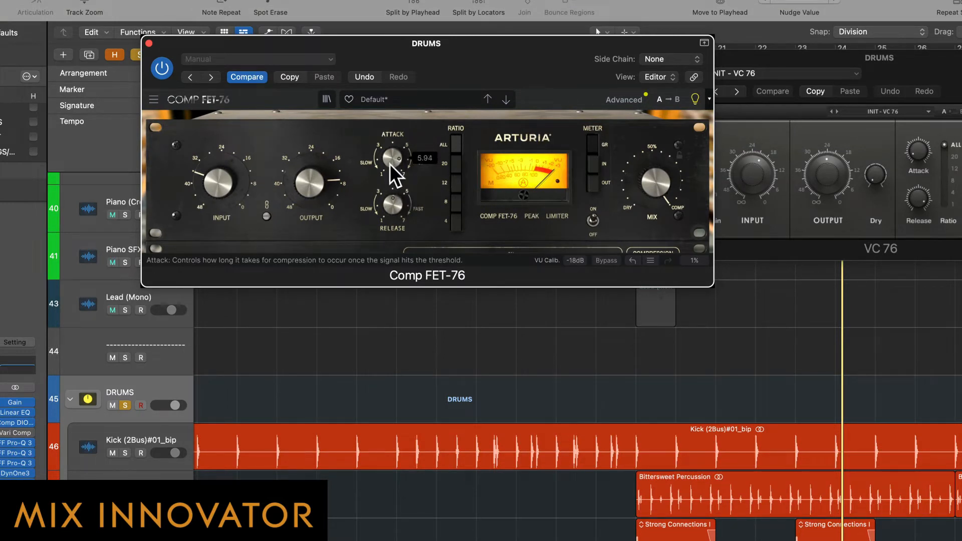
mouse_move(209, 176)
mouse_move(209, 180)
left_mouse_down()
mouse_move(209, 172)
mouse_move(228, 178)
left_mouse_up()
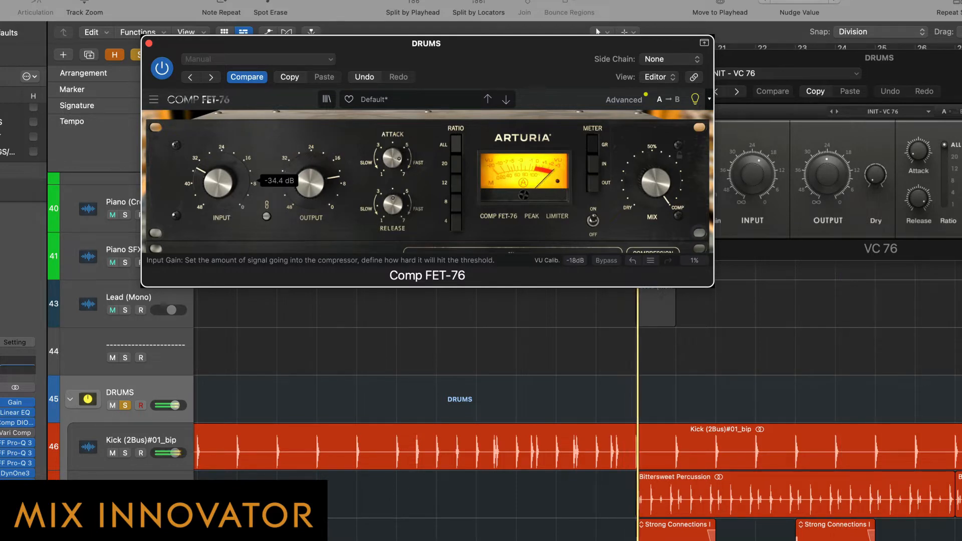
left_click_drag(218, 183, 218, 176)
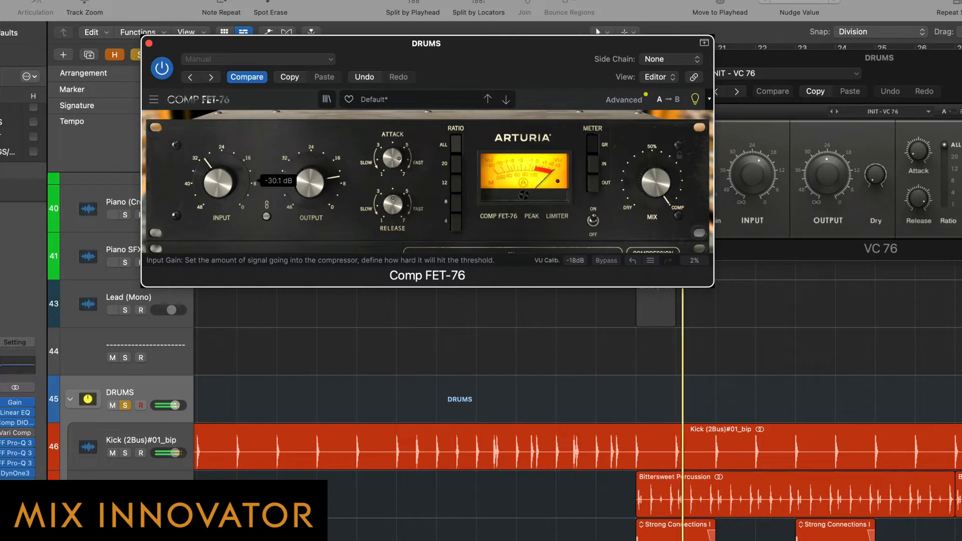
left_click_drag(308, 187, 309, 191)
left_click_drag(221, 182, 217, 185)
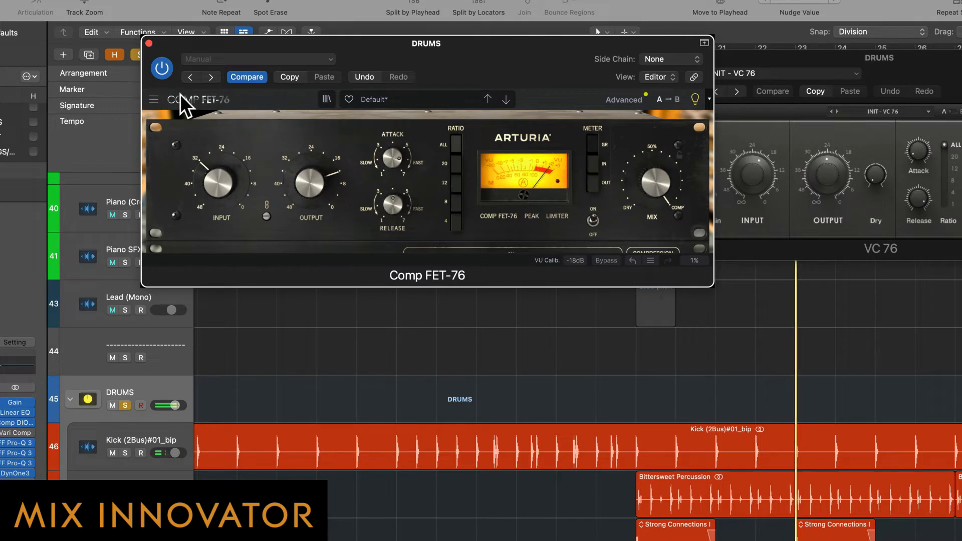
Compare the drums with Comp FET-76 bypassed and active, and adjust its release
left_click(163, 68)
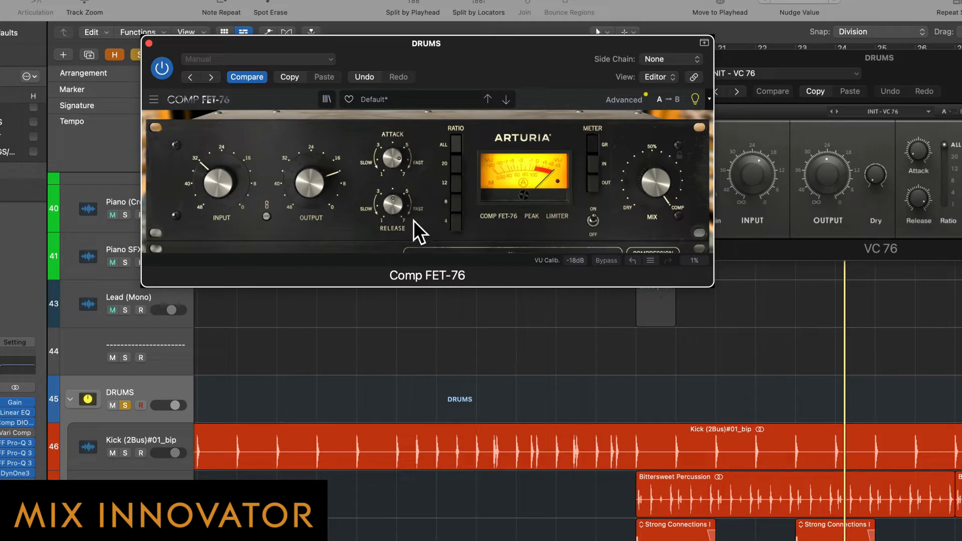
left_click_drag(394, 204, 394, 229)
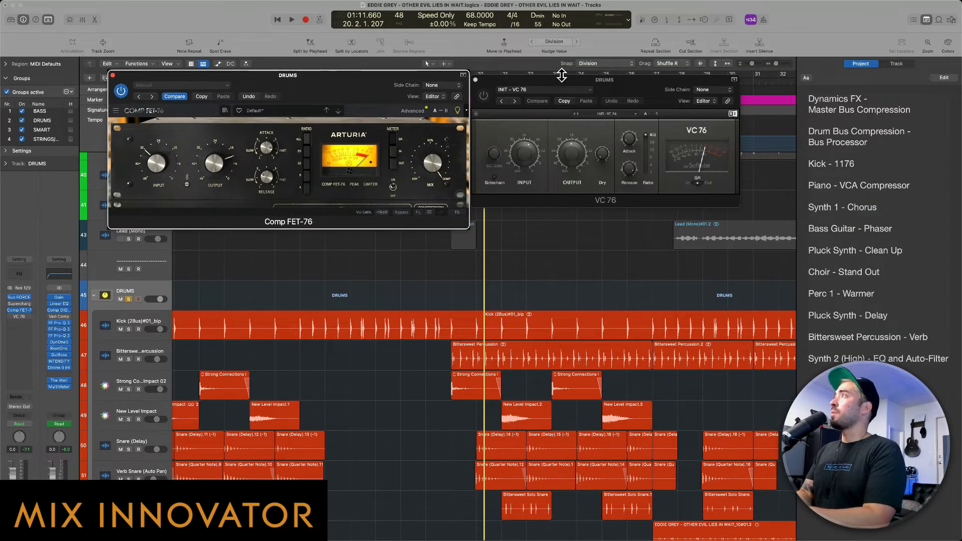
Place the VC 76 window beside Comp FET-76 and enable VC 76
left_click_drag(620, 90, 640, 96)
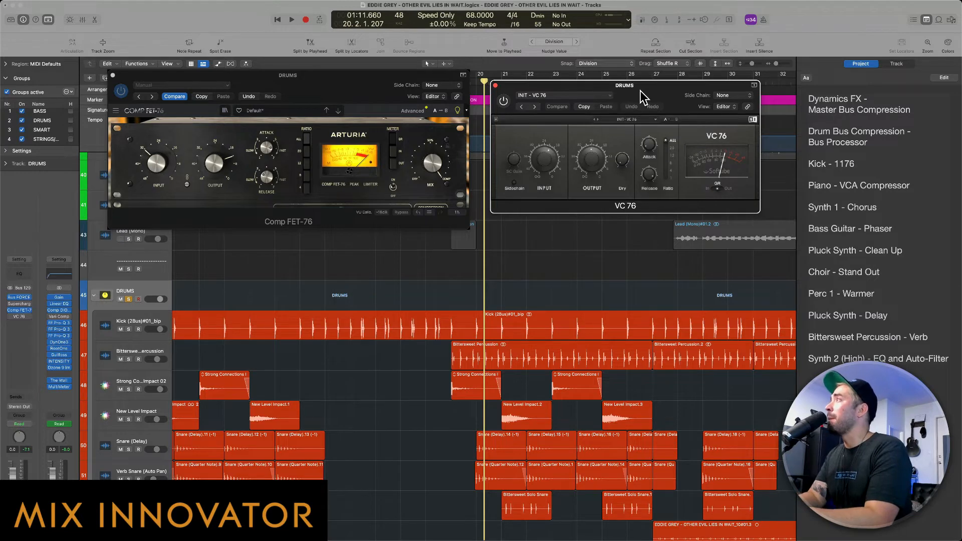
left_click_drag(640, 91, 640, 95)
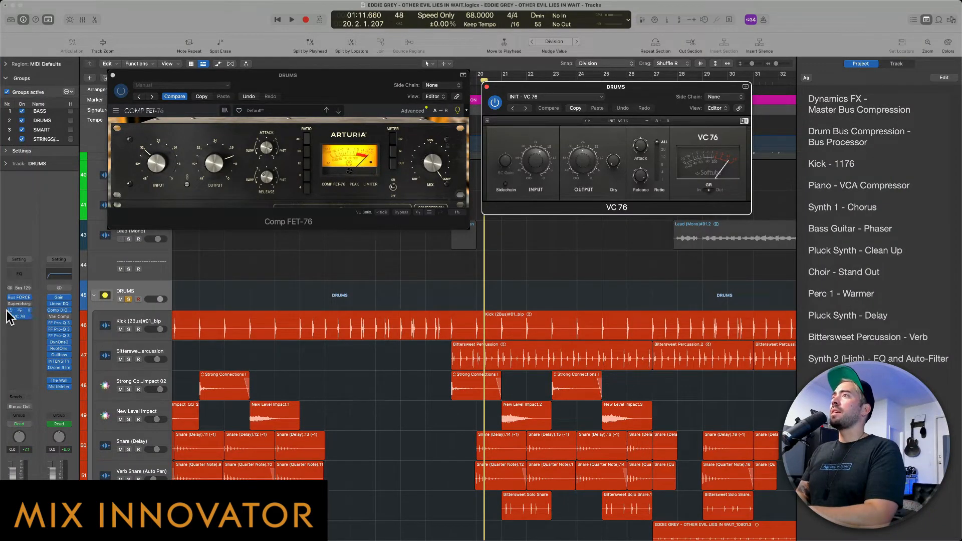
Set the VC 76 ratio to 12 and adjust its attack and release while checking the drums
key("space")
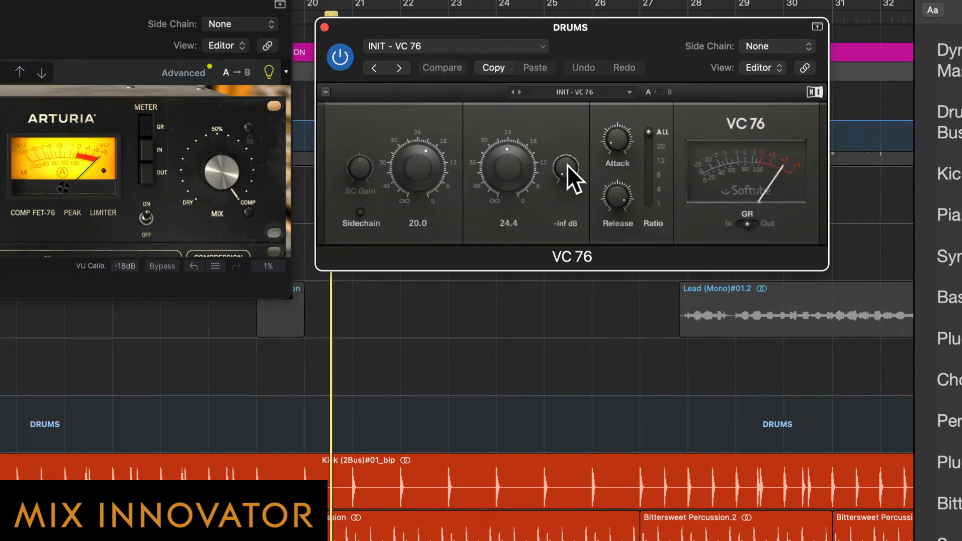
left_click(360, 214)
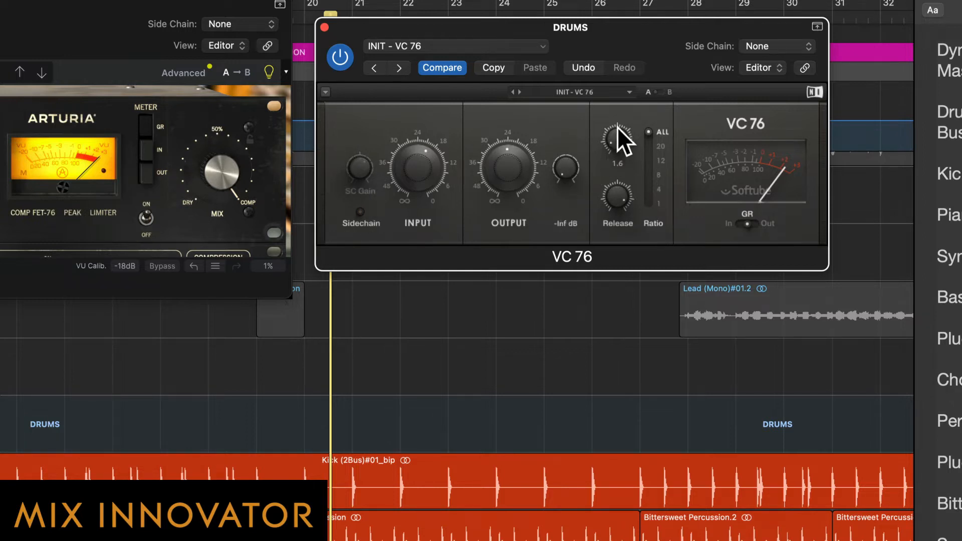
left_click_drag(618, 129, 618, 108)
left_click_drag(650, 137, 621, 195)
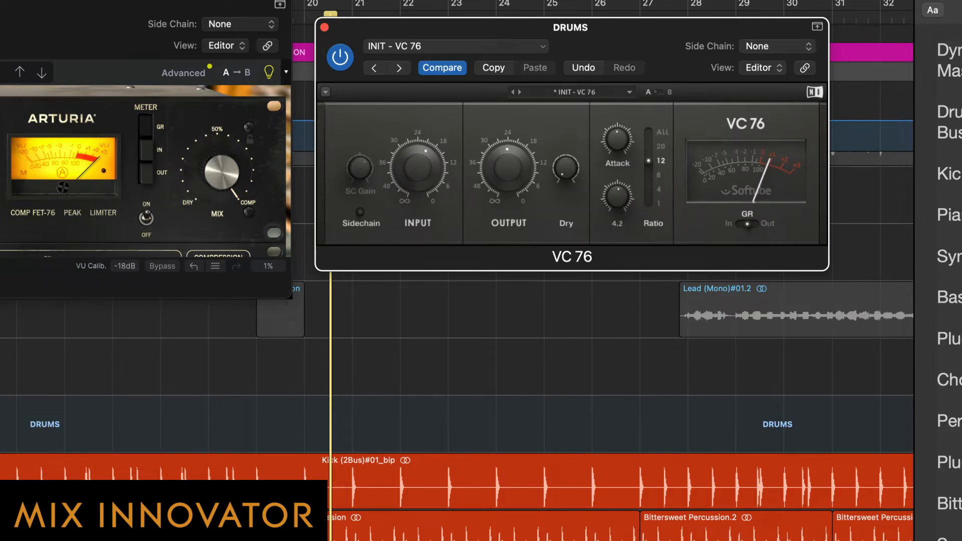
Set the VC 76 output to 17.6 and check the drums with the compressor bypassed
mouse_move(575, 173)
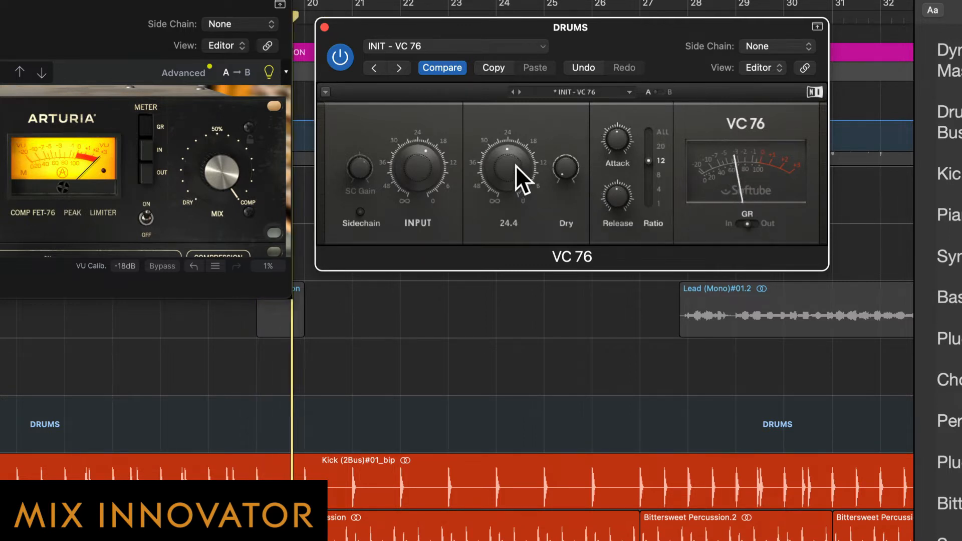
mouse_move(511, 173)
left_mouse_down()
mouse_move(512, 185)
mouse_move(511, 165)
left_mouse_up()
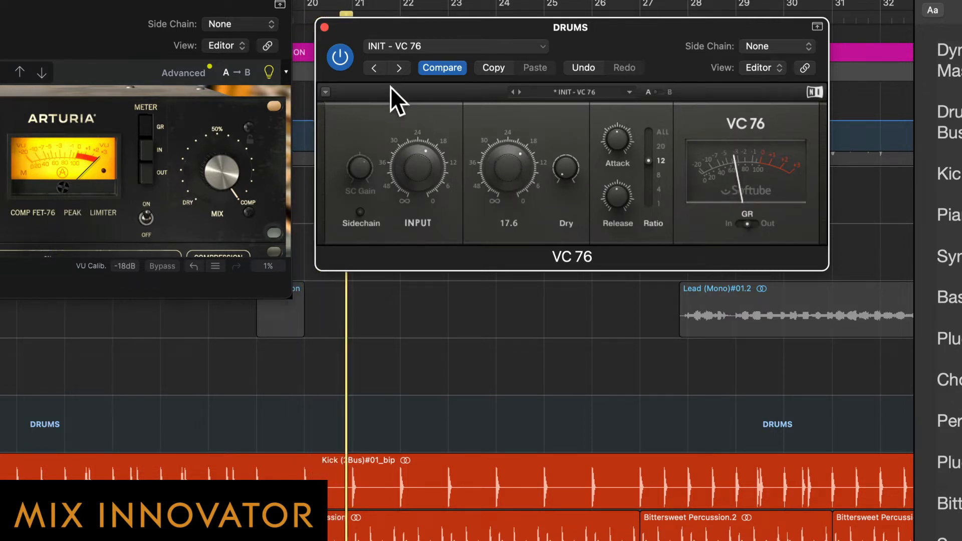
left_click(339, 58)
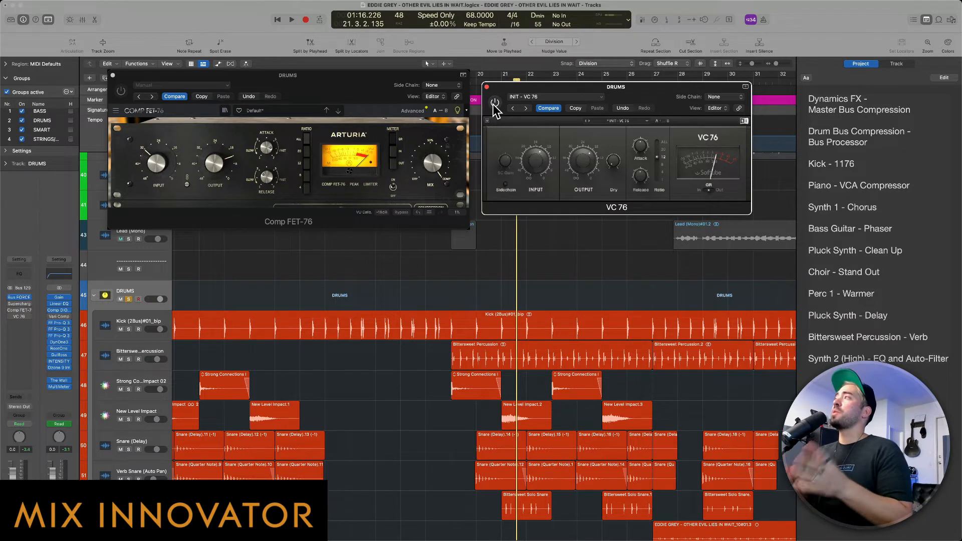
Add a Bus 22 send on the DRUMS channel and move VC 76 to the new aux channel
left_click(19, 400)
mouse_move(23, 410)
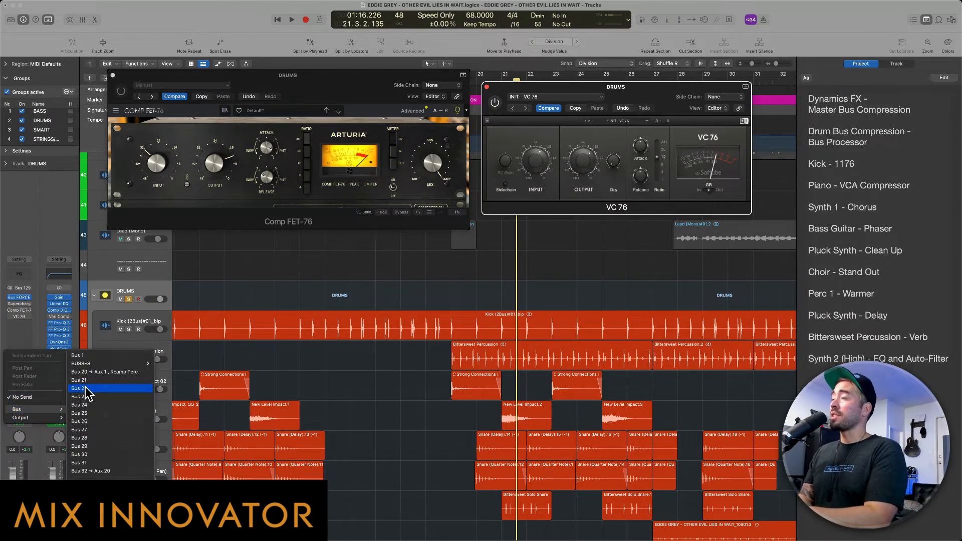
left_click(87, 389)
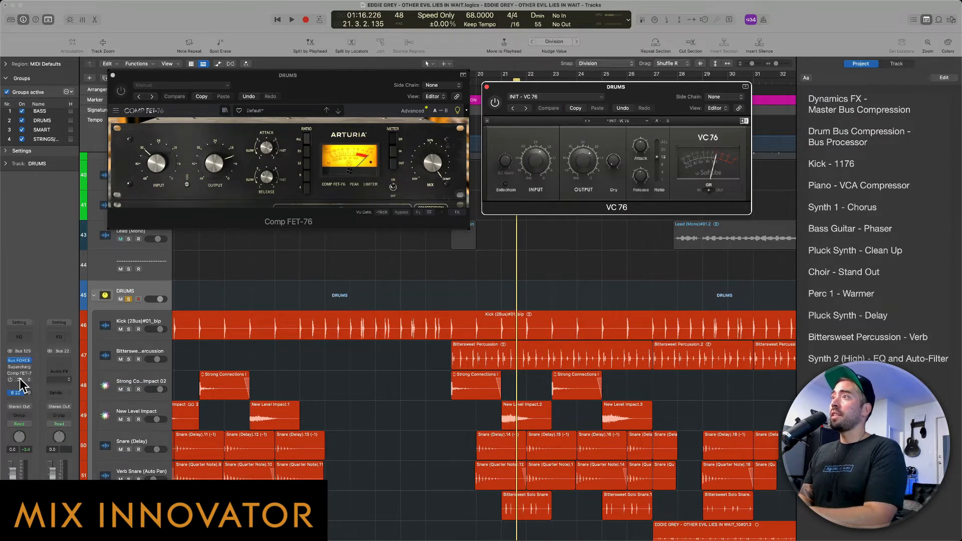
left_click_drag(19, 380, 57, 396)
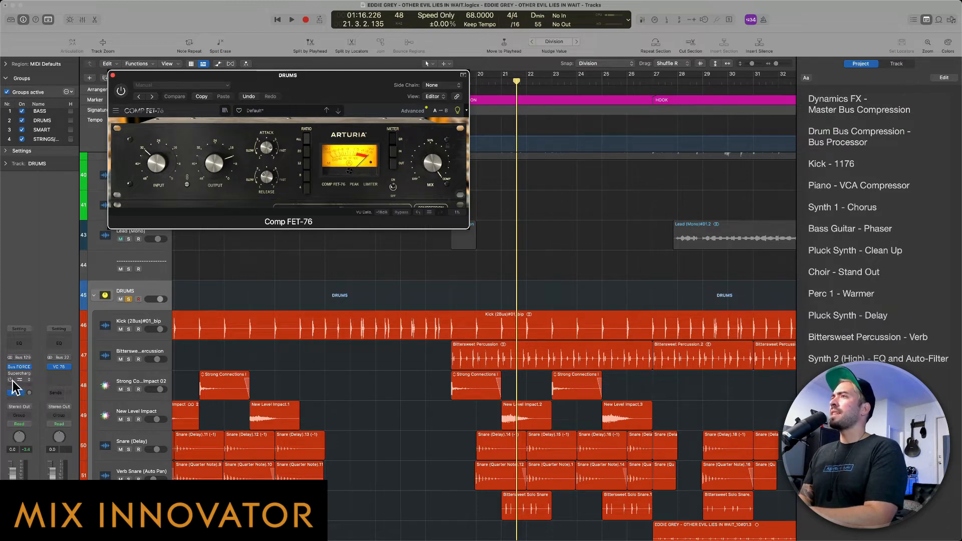
Enable Comp FET-76 on the DRUMS channel and raise its Bus 22 send level during playback
left_click(10, 380)
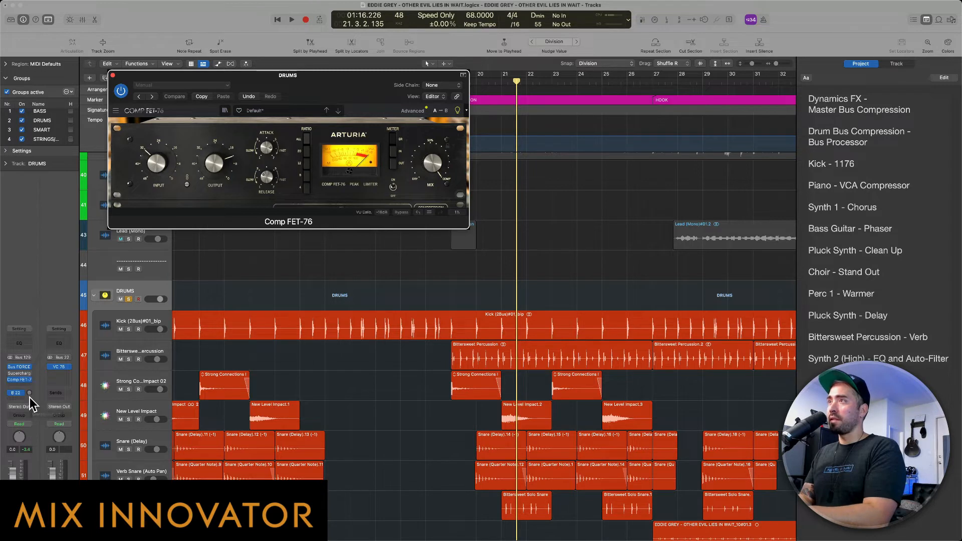
key("space")
left_click_drag(29, 398, 30, 375)
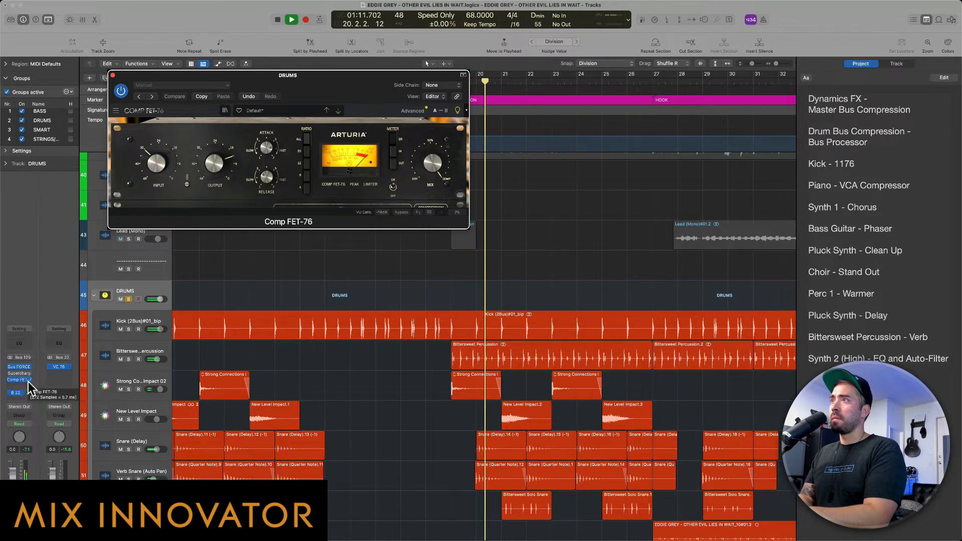
key("space")
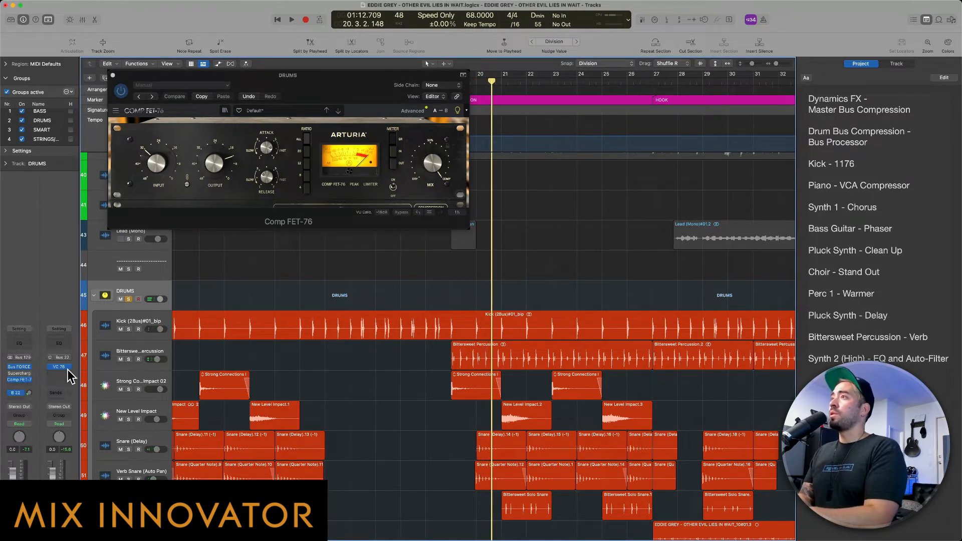
Reload VC 76 as mono on the Bus 22 aux, and blend the DRUMS send at about -18.1 dB during playback
left_click(69, 369)
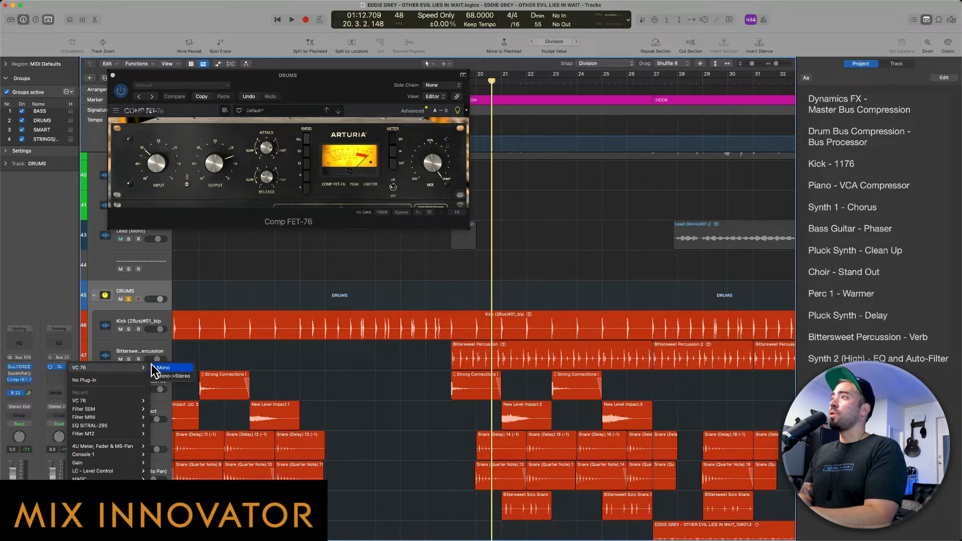
left_click(167, 369)
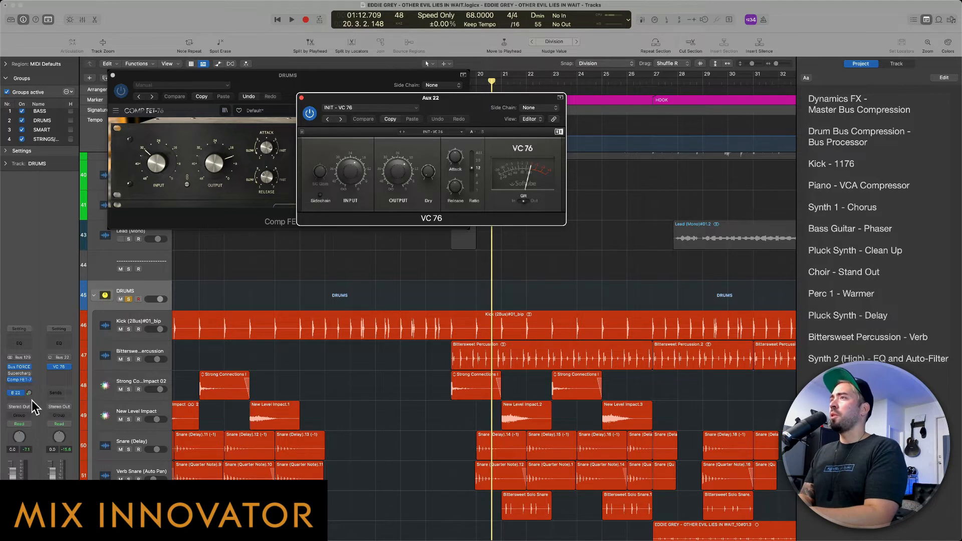
key("space")
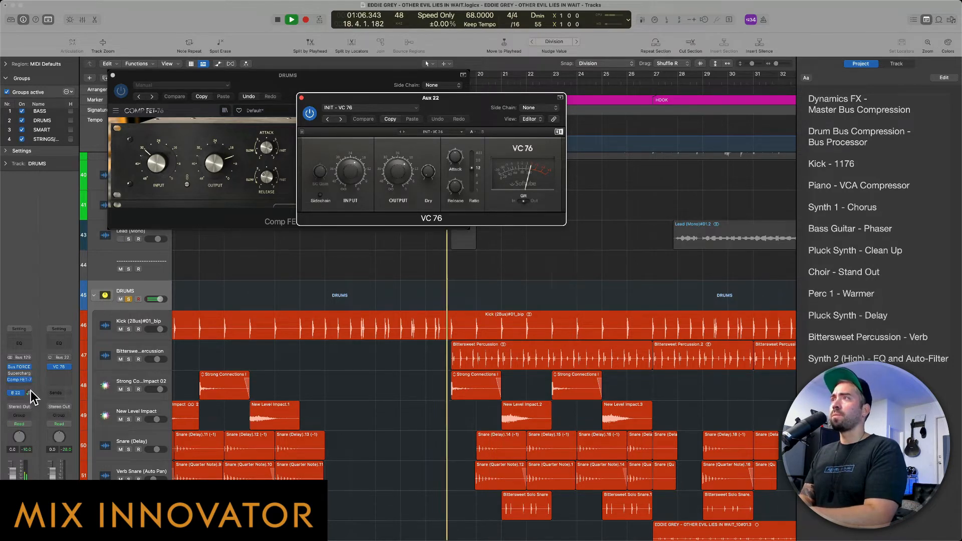
left_click_drag(29, 394, 30, 385)
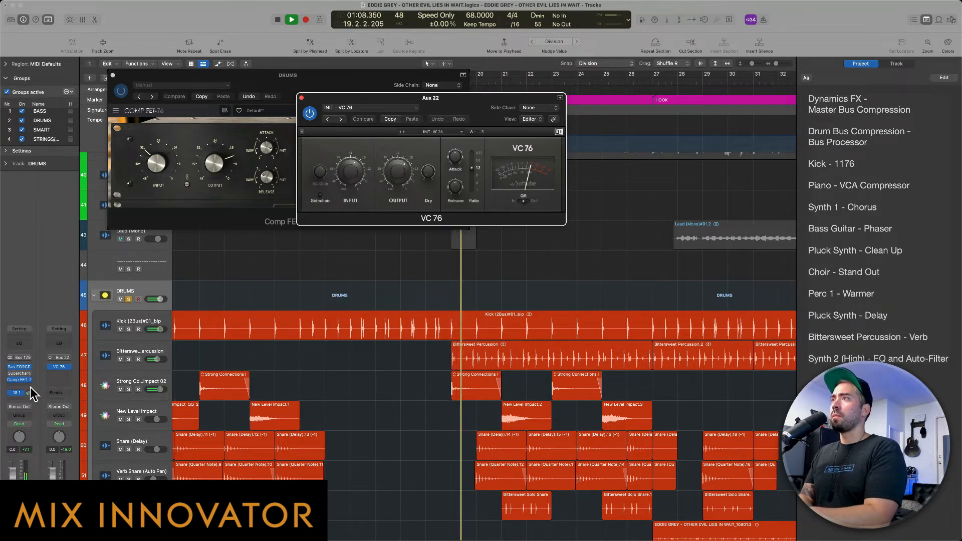
left_click(21, 394)
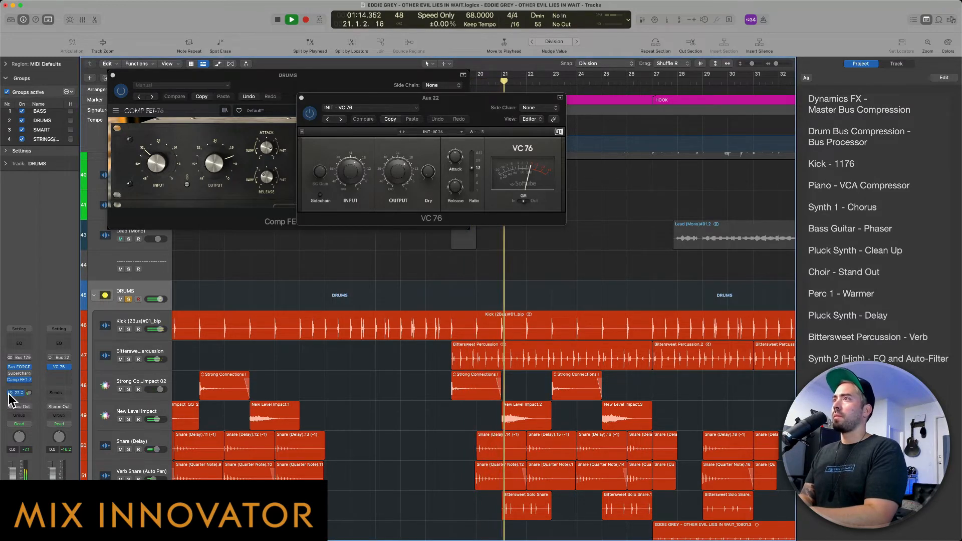
key("space")
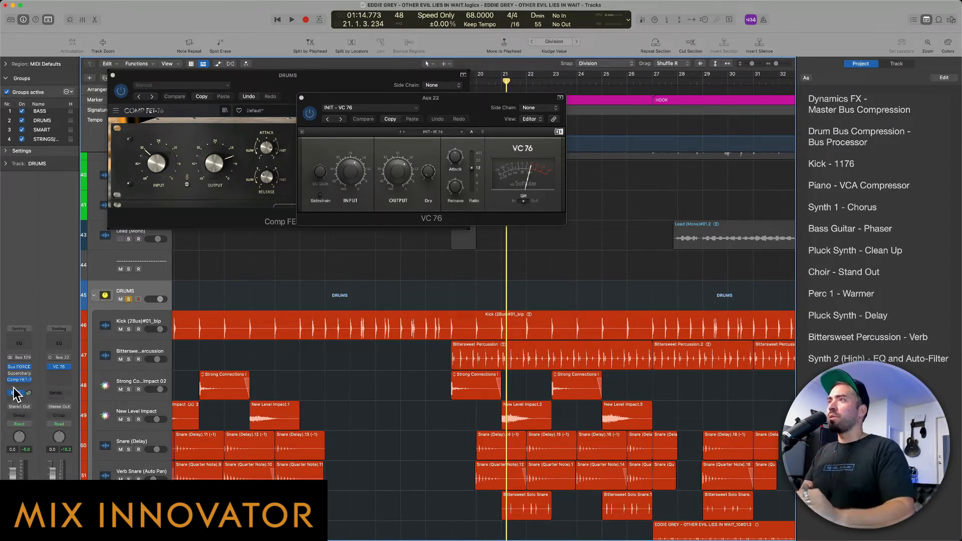
Hide the open plug-in windows and clear the solo on the project
mouse_move(145, 168)
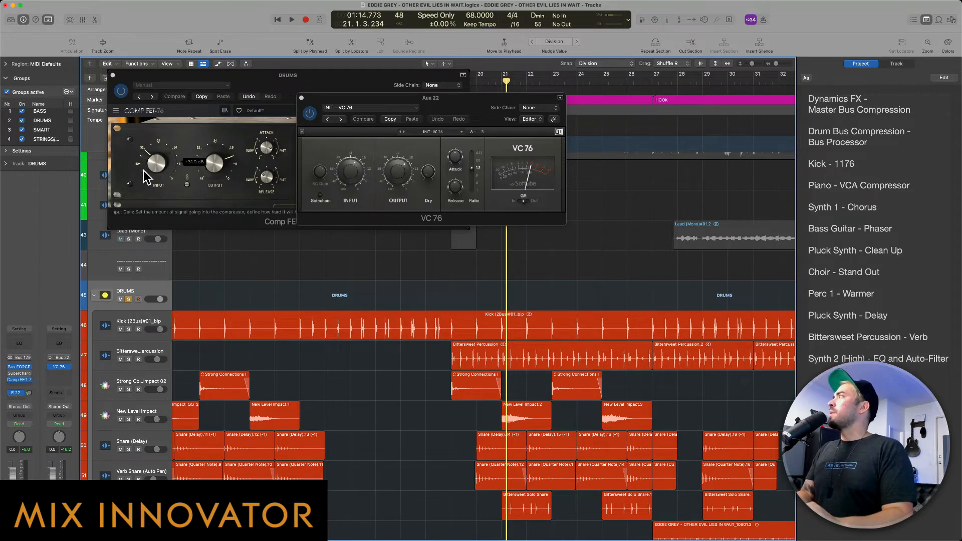
key("v")
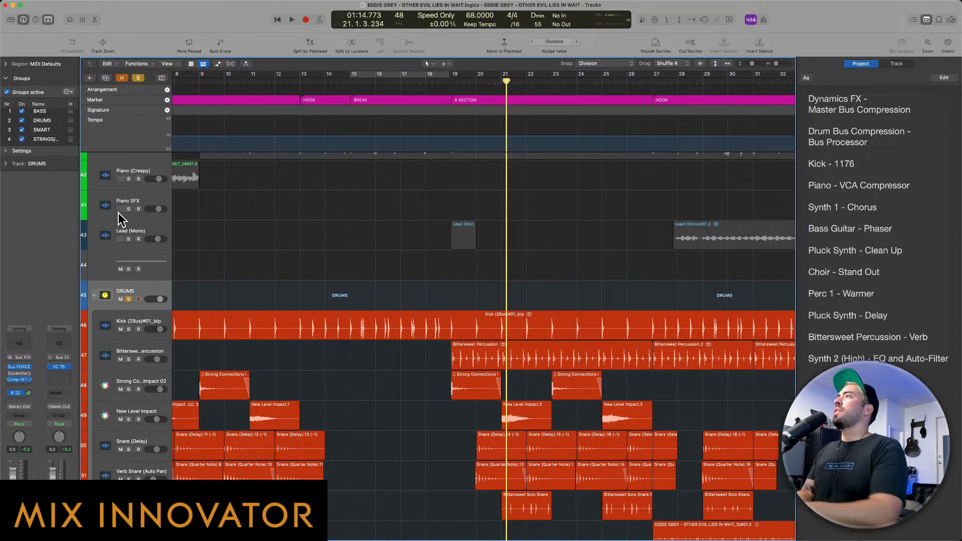
left_click(138, 80)
Play the unsoloed mix from bar 9 to hear the piano, and stop playback after bar 11
scroll(430, 189, "up", 4)
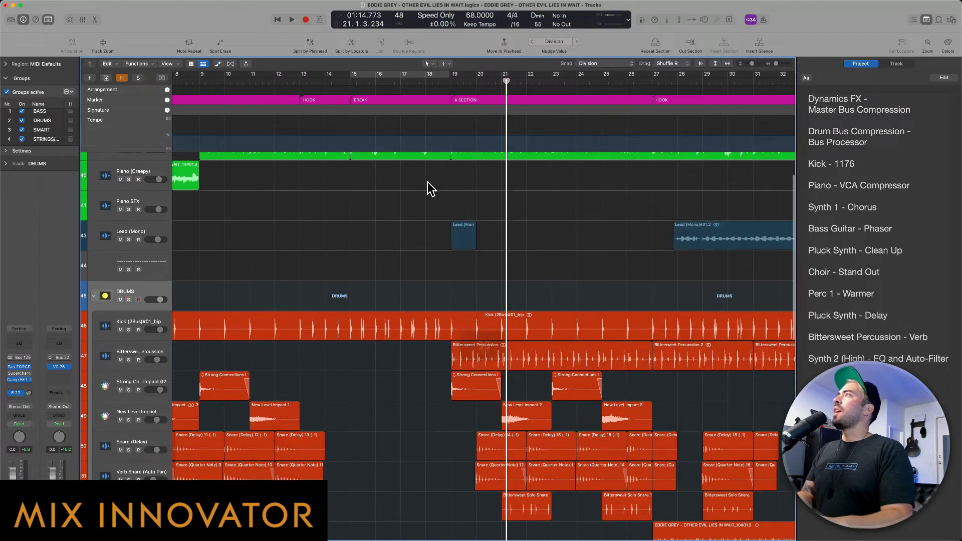
left_click(200, 83)
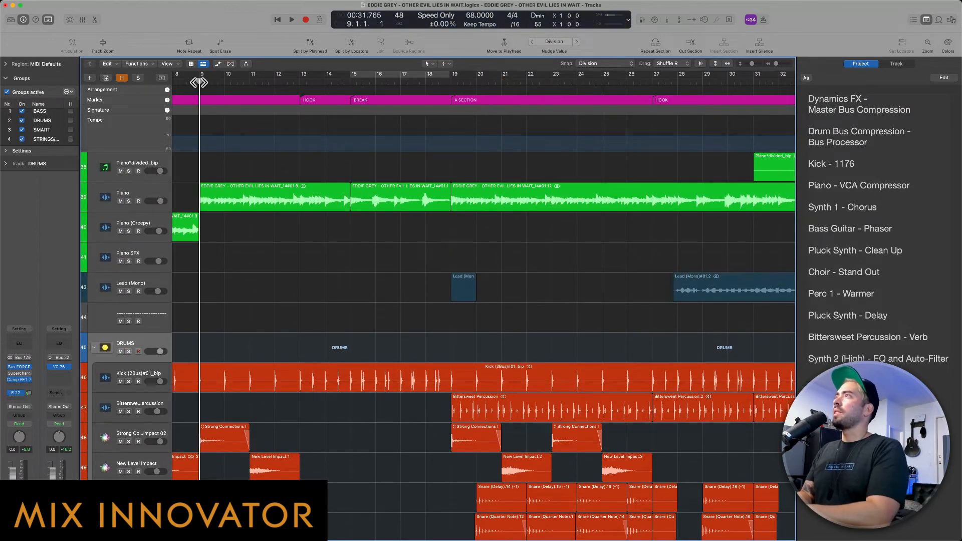
key("space")
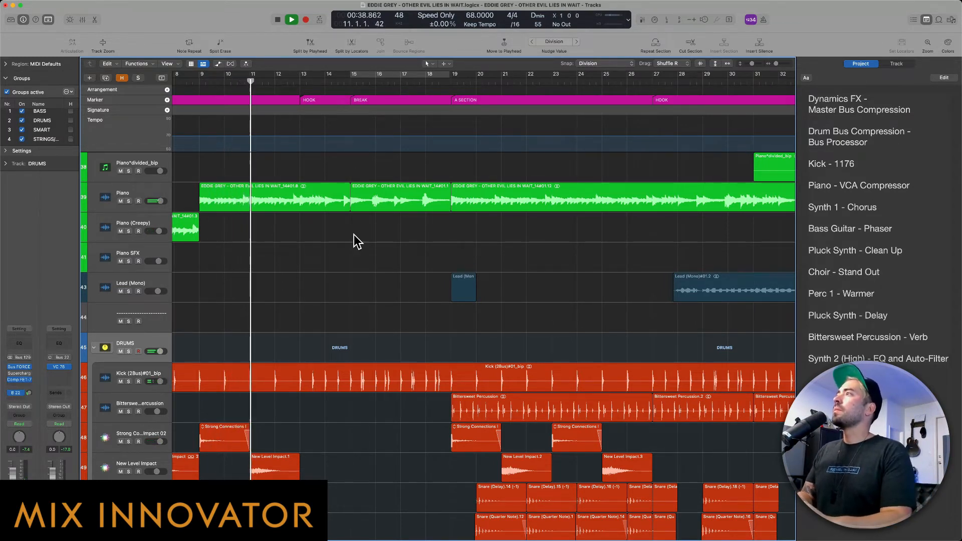
key("space")
Open Comp VCA-65 on the Piano track and move its window just below the piano regions
left_click(149, 192)
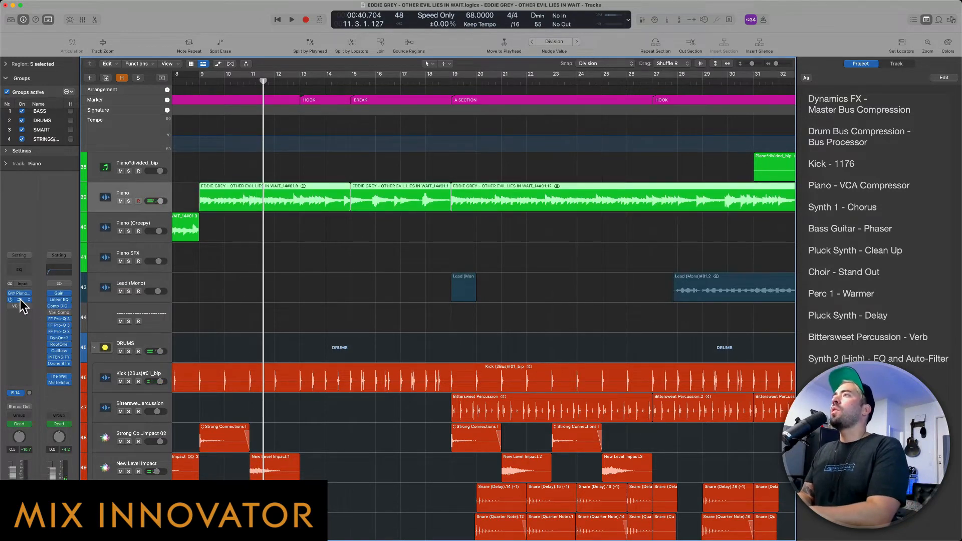
left_click(20, 303)
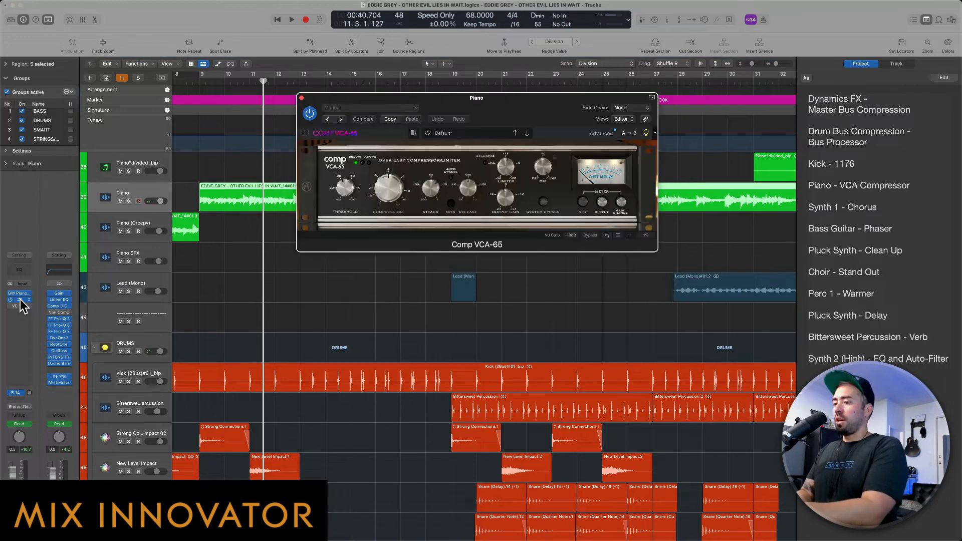
left_click(19, 293)
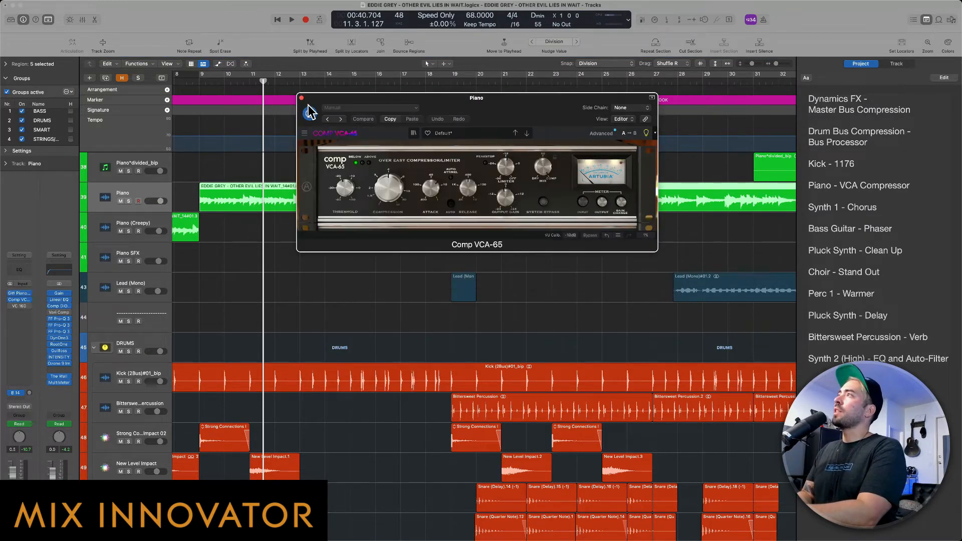
left_click(309, 105)
left_click_drag(350, 99, 297, 228)
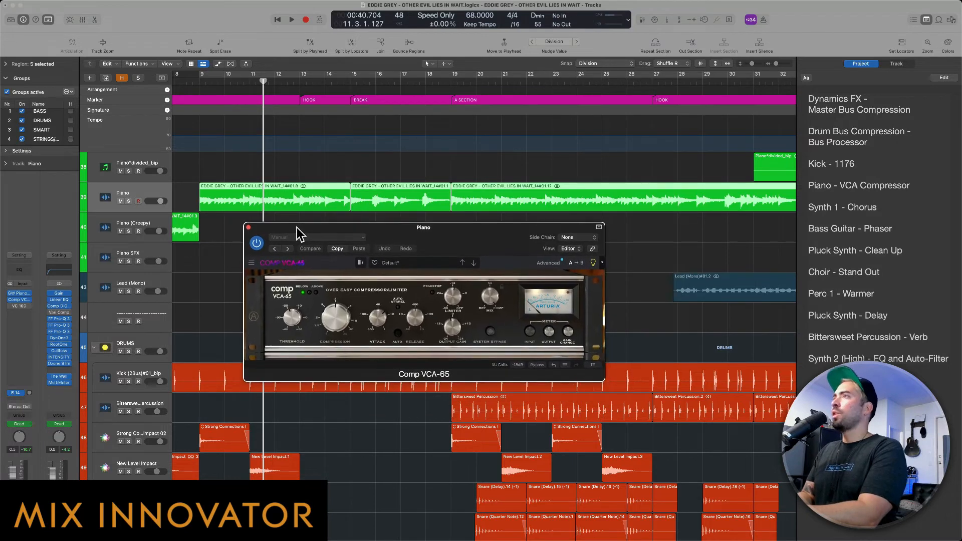
mouse_move(383, 236)
left_mouse_down()
mouse_move(421, 232)
mouse_move(381, 229)
left_mouse_up()
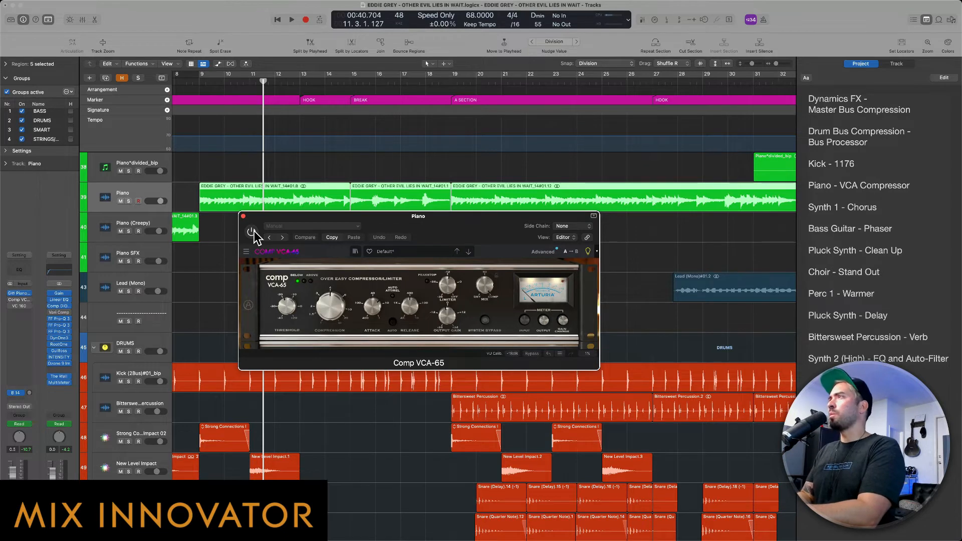
Play the piano within the full mix with Comp VCA-65 bypassed, stop, and re-enable the compressor
key("shift+Return")
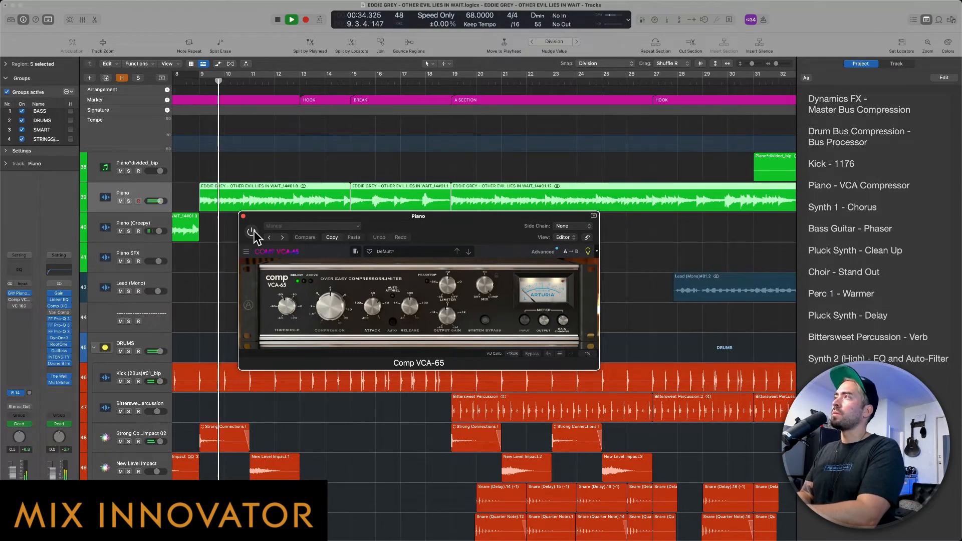
key("space")
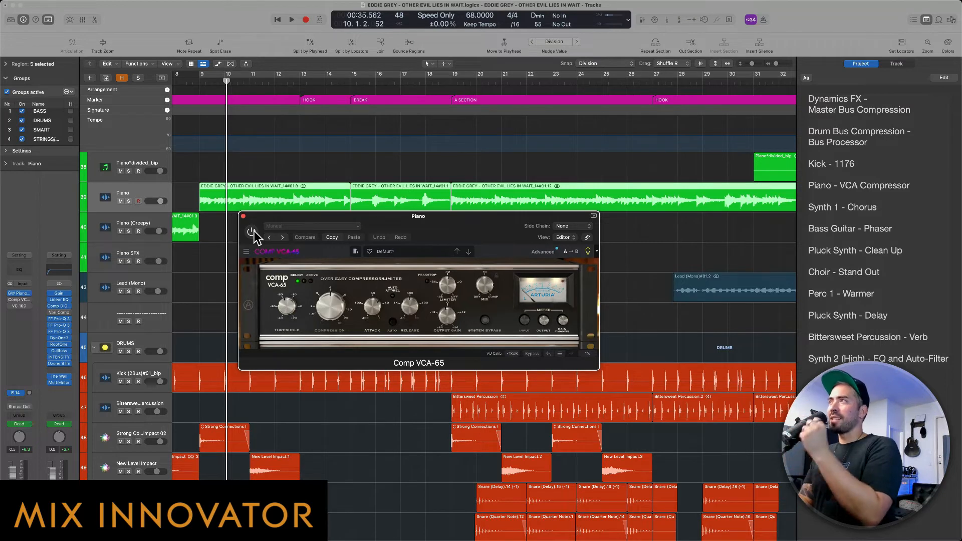
left_click(252, 234)
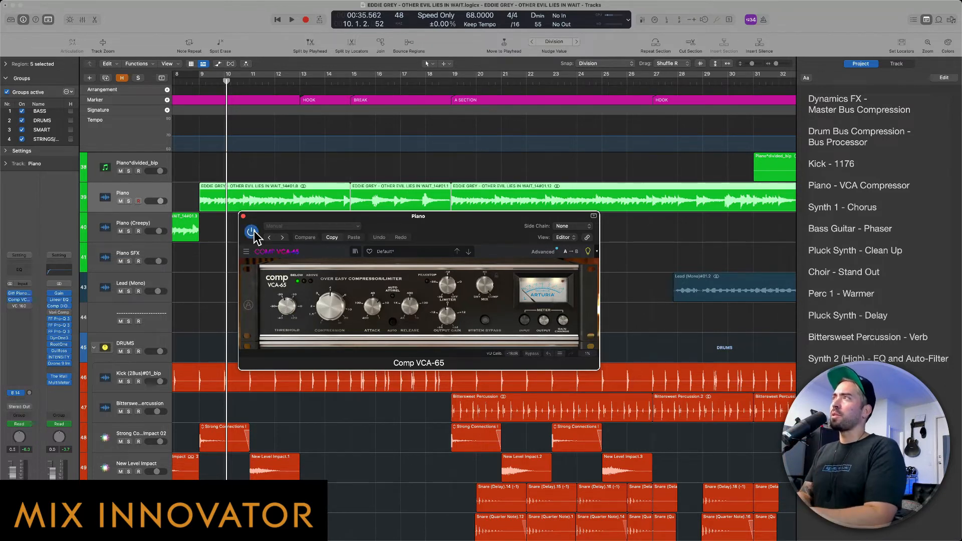
Solo the Piano track and compare its playback with Comp VCA-65 bypassed and active
left_click(128, 201)
left_click(252, 233)
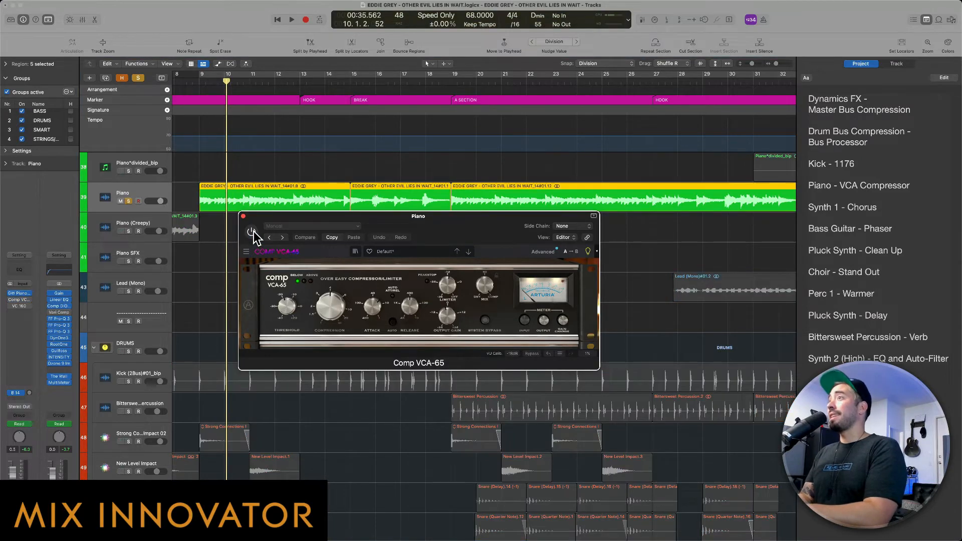
key("space")
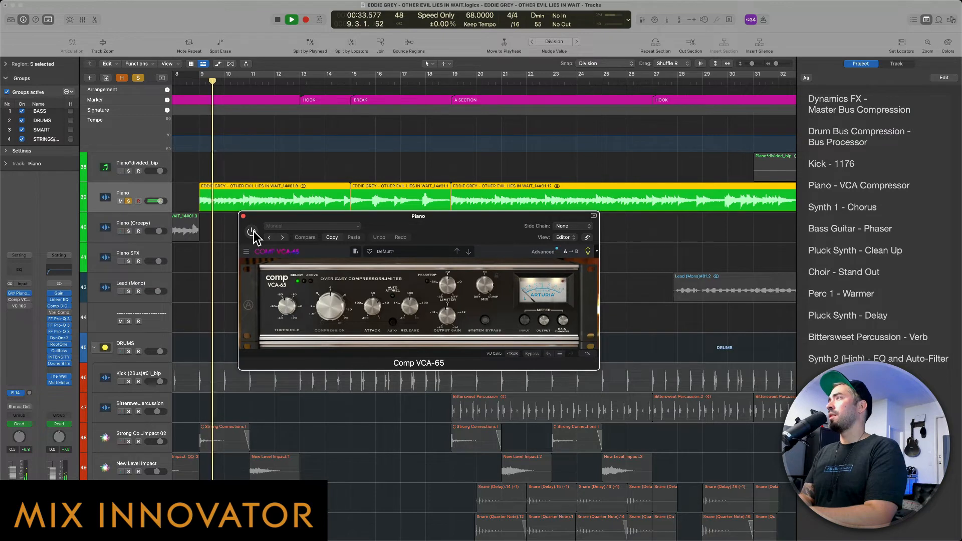
key("space")
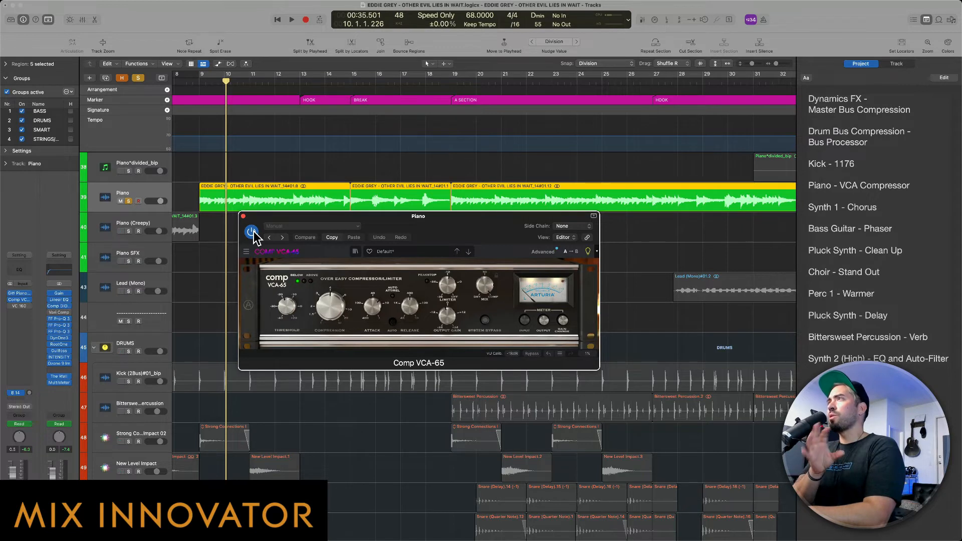
key("space")
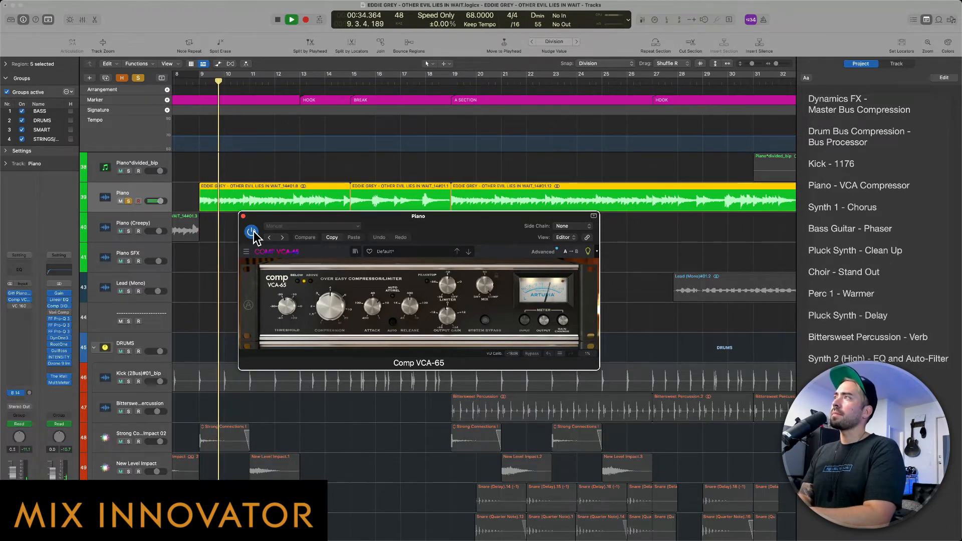
Compare the soloed piano once more with Comp VCA-65 bypassed and active, and stop playback
left_click(253, 231)
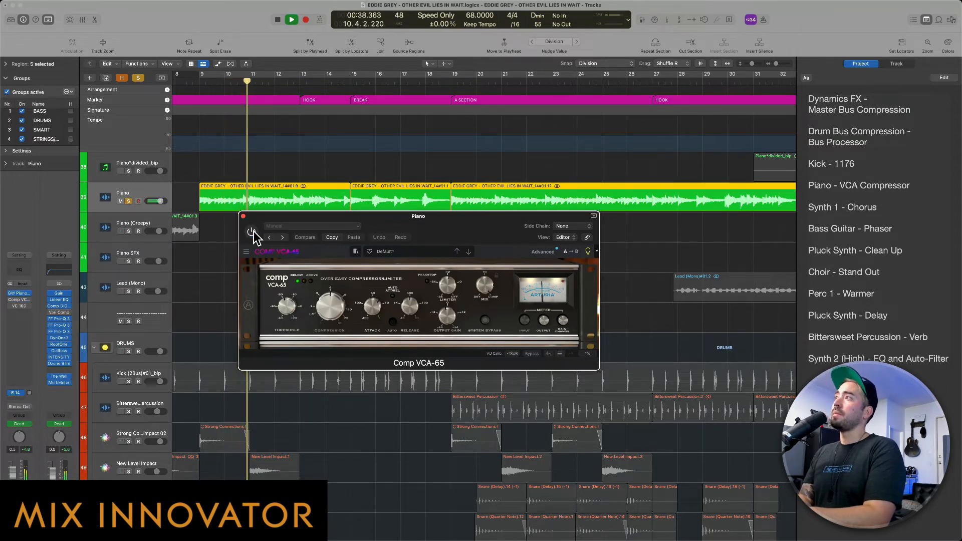
left_click(252, 232)
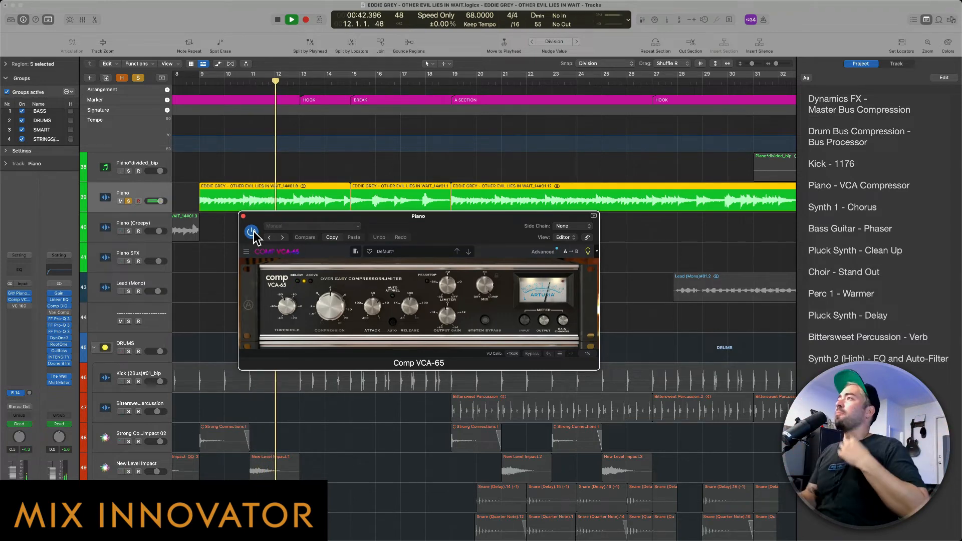
key("space")
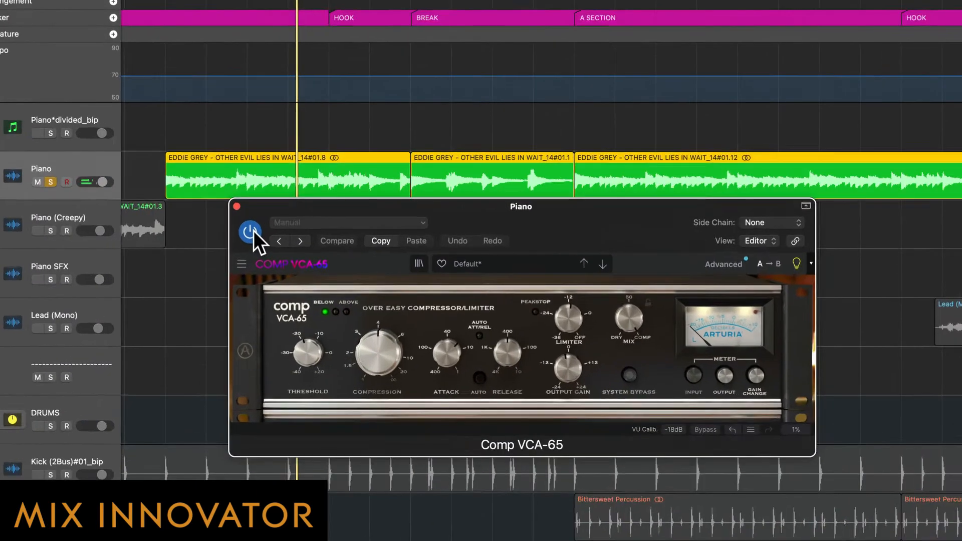
Move the Comp VCA-65 window clear of the piano regions, examine its mix control, and reveal its advanced side-chain controls
left_click_drag(402, 226, 357, 142)
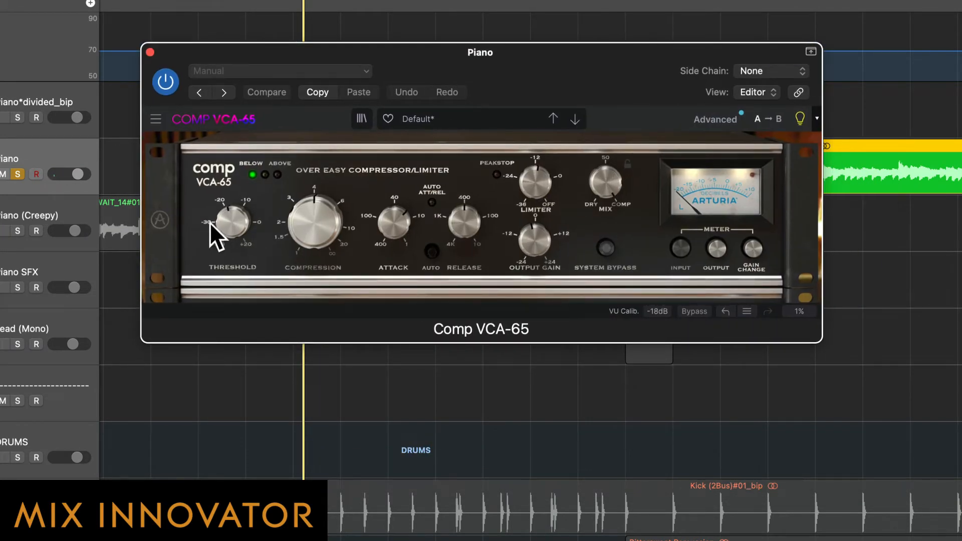
mouse_move(320, 217)
mouse_move(609, 188)
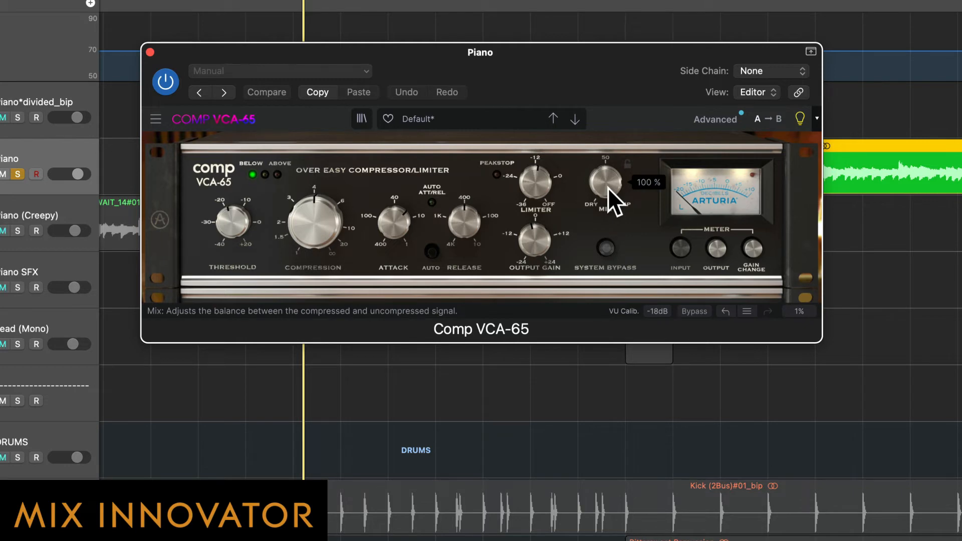
left_click(708, 119)
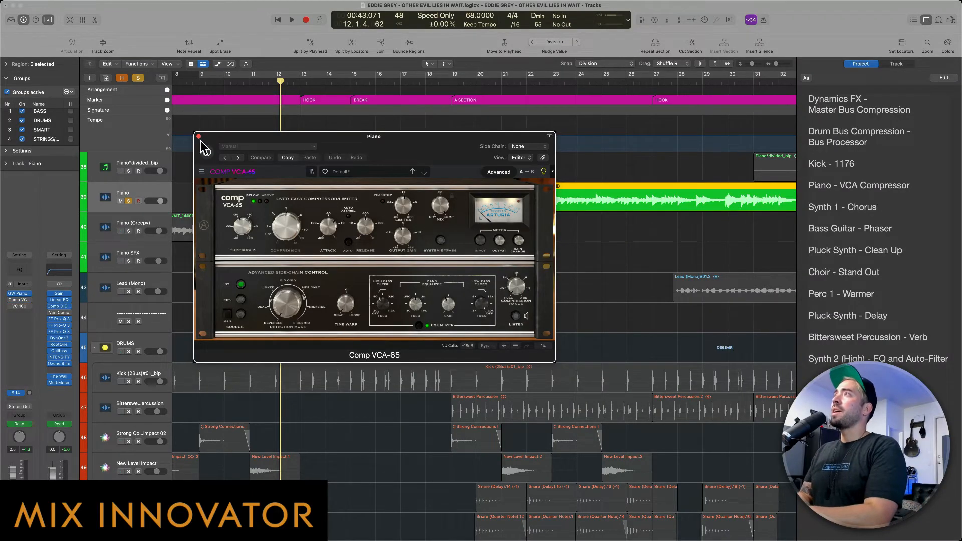
Bypass Comp VCA-65, arrange its window side by side with the Piano track's VC 160, and enable VC 160
left_click(198, 136)
key("v")
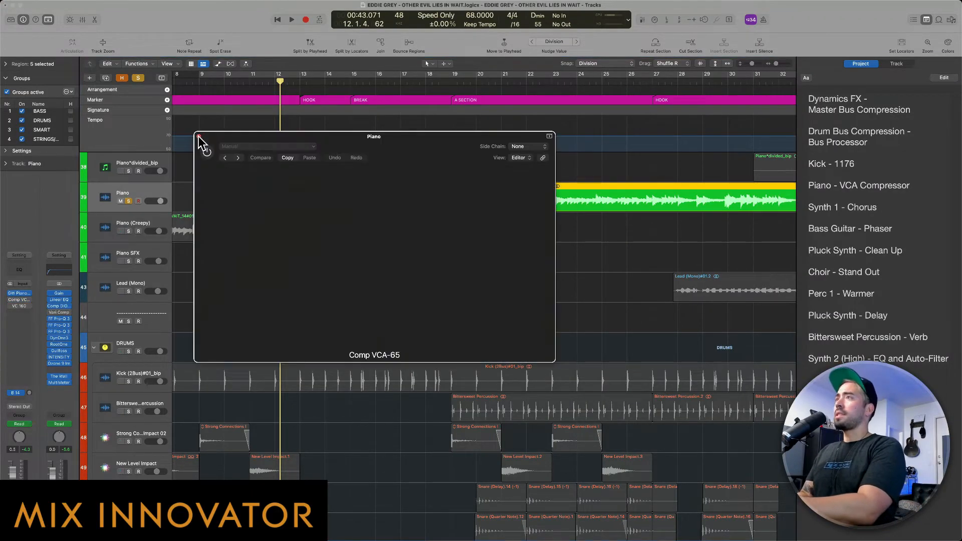
left_click_drag(357, 134, 366, 129)
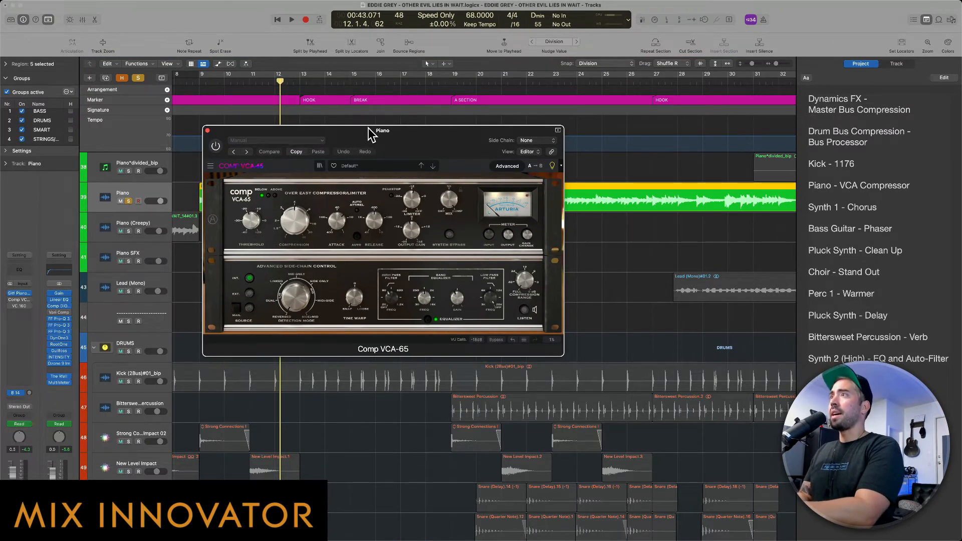
left_click_drag(462, 97, 712, 144)
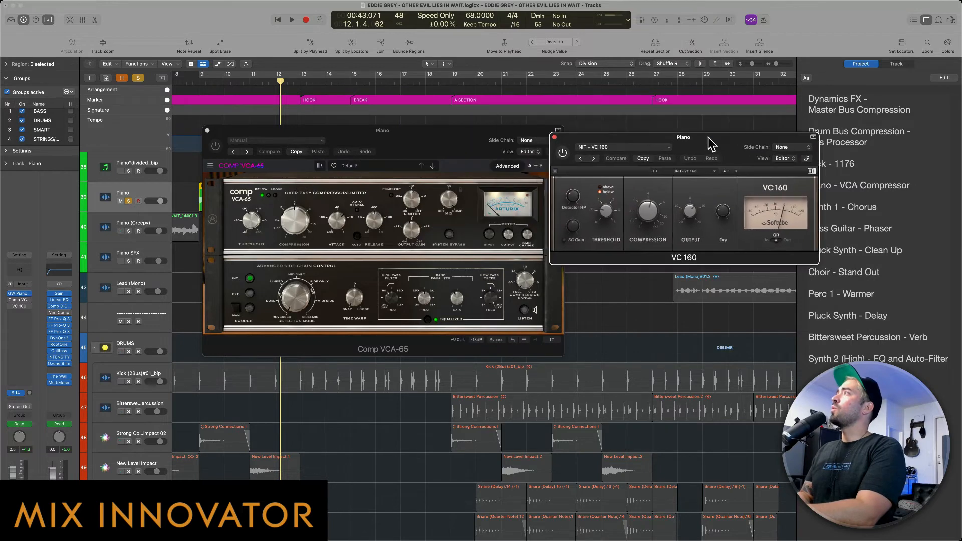
left_click_drag(466, 135, 406, 112)
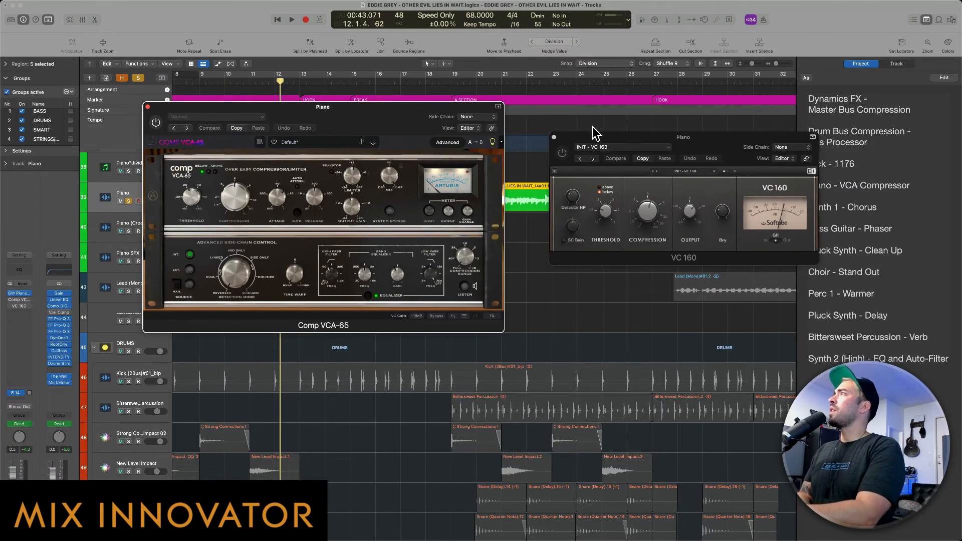
left_click_drag(670, 140, 636, 135)
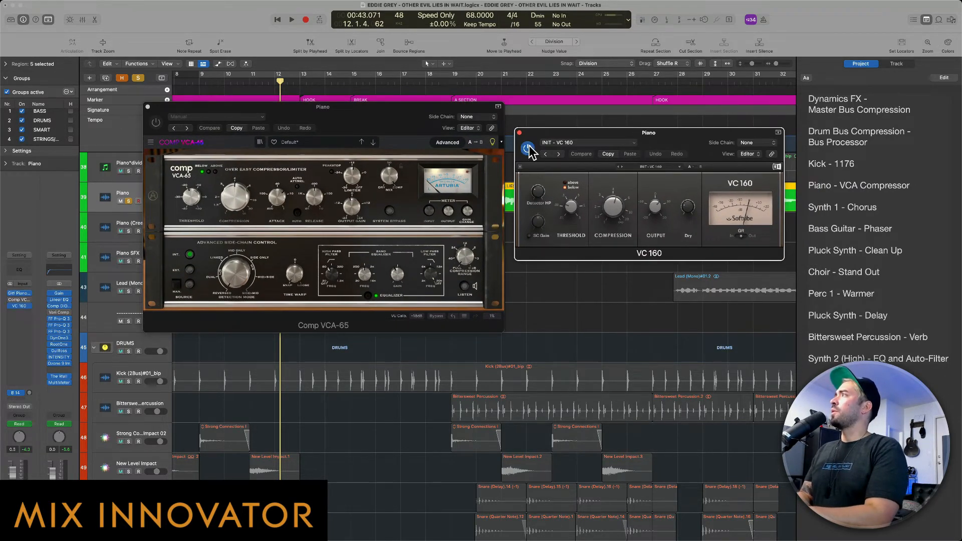
left_click_drag(547, 133, 552, 146)
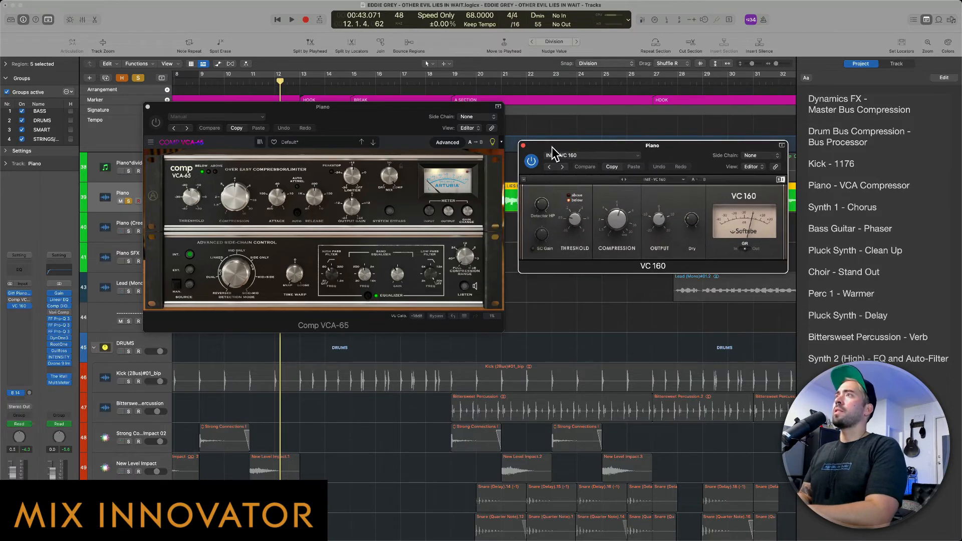
Play the soloed piano through VC 160 and fine-tune the compressor's threshold
key("space")
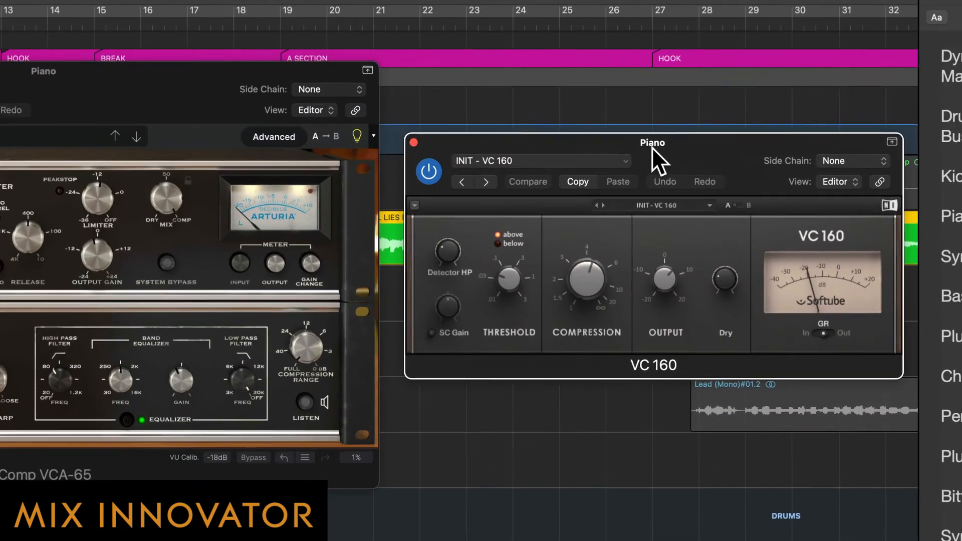
left_click_drag(652, 147, 637, 135)
mouse_move(496, 266)
left_mouse_down()
mouse_move(496, 293)
mouse_move(496, 271)
left_mouse_up()
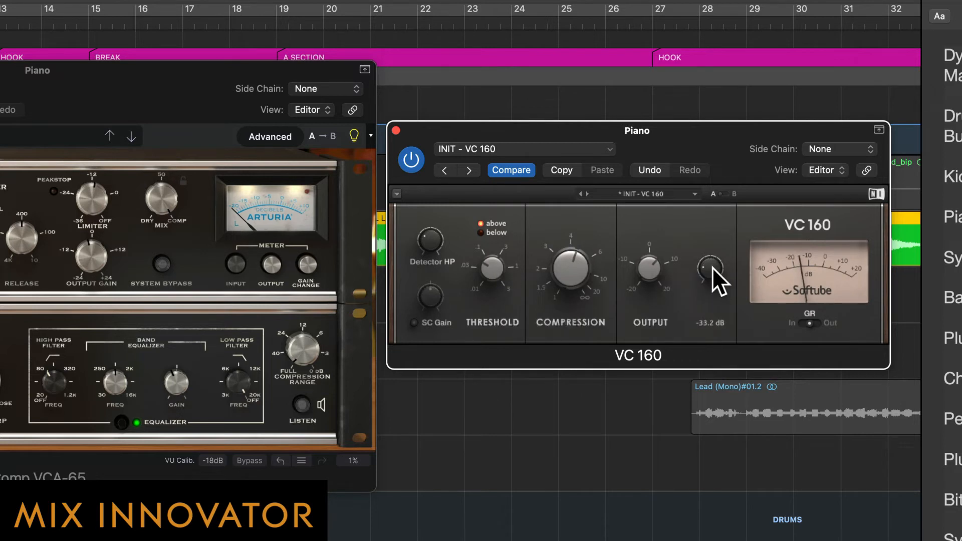
Switch the soloed piano from VC 160 to Comp VCA-65 during playback to compare them, and stop playback
left_click(416, 158)
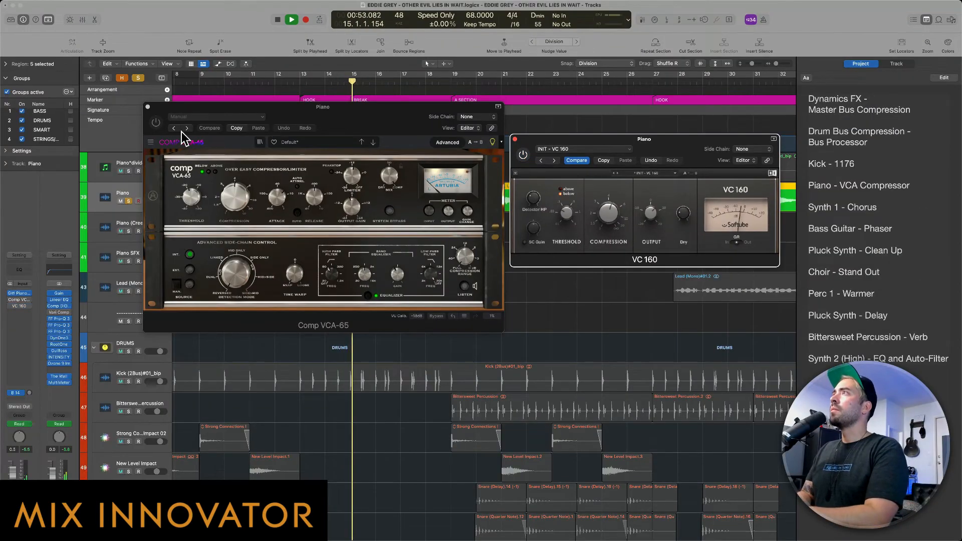
left_click(156, 123)
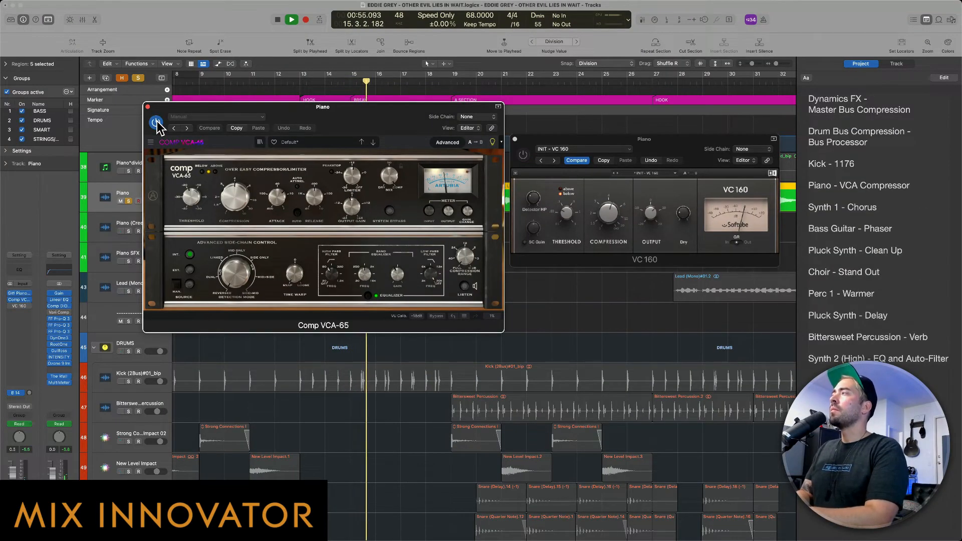
key("space")
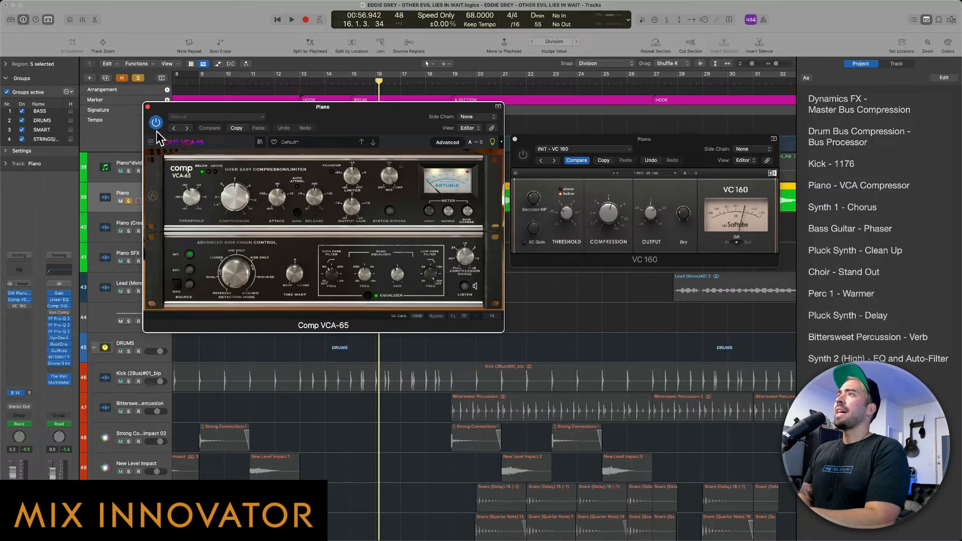
Clear the solo, hide the inspector, and play the full mix to compare the piano with Comp VCA-65 bypassed and active
left_click(156, 123)
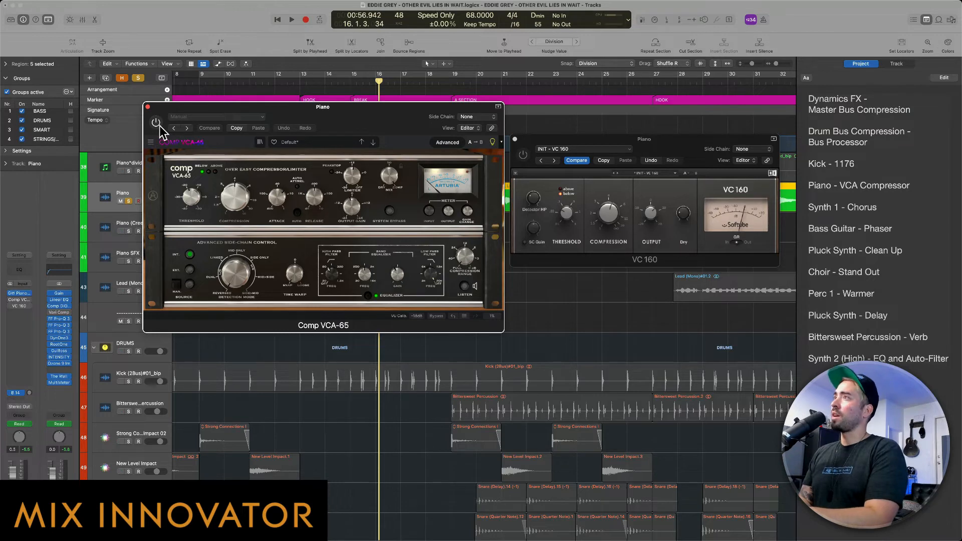
left_click(138, 78)
key("space")
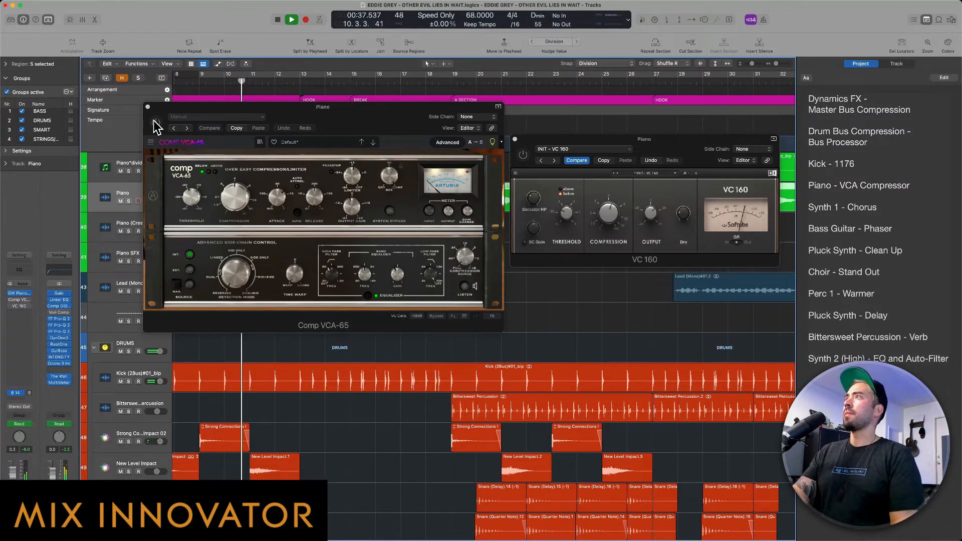
key("i")
left_click(156, 123)
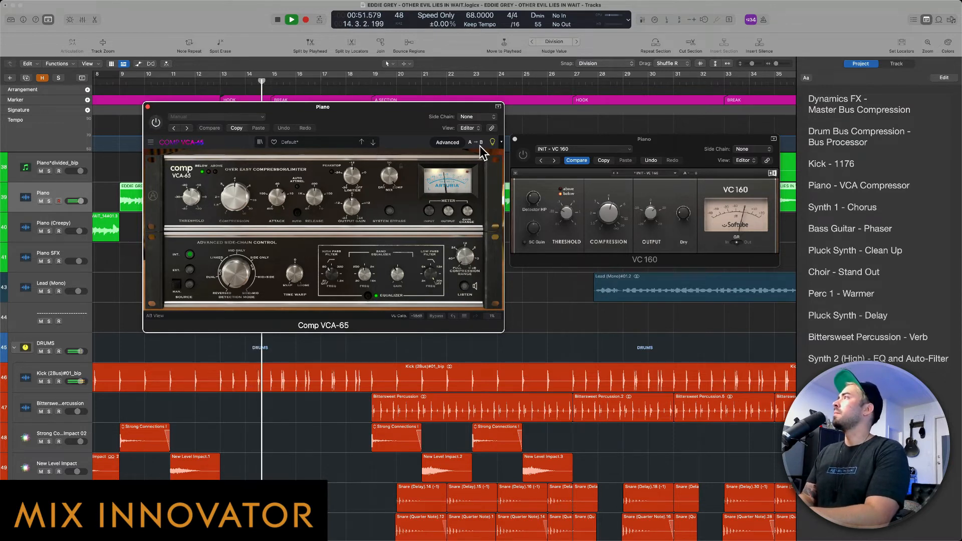
Audition VC 160 on the piano in the full mix, stop playback, and bypass it
left_click(524, 156)
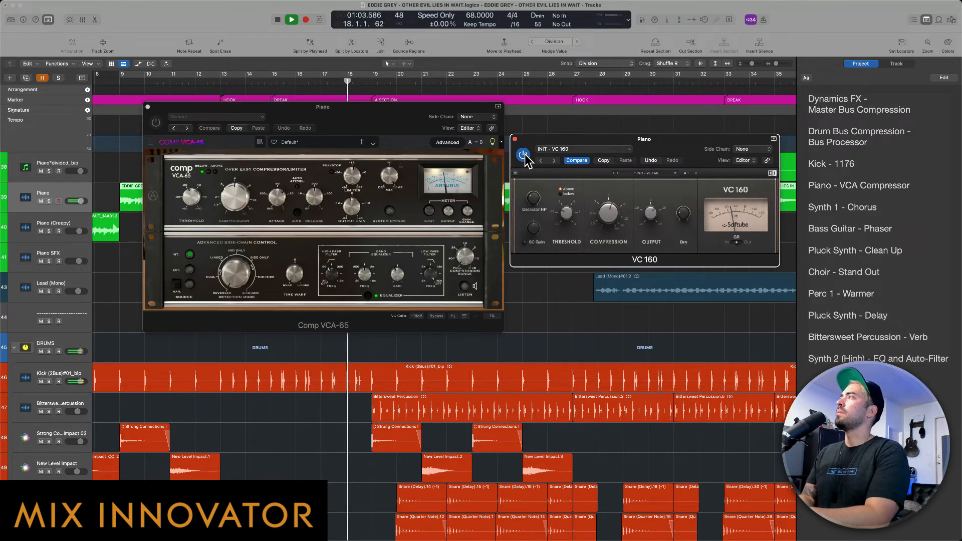
key("space")
left_click(523, 156)
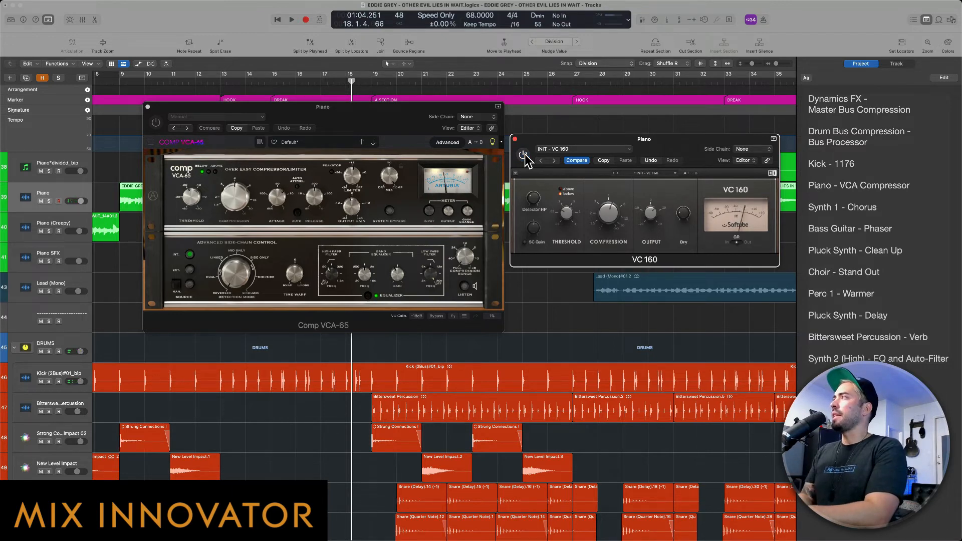
Compare Comp VCA-65 with VC 160 on the piano in the full mix, and set the VC 160 threshold to 155 mV
left_click(156, 125)
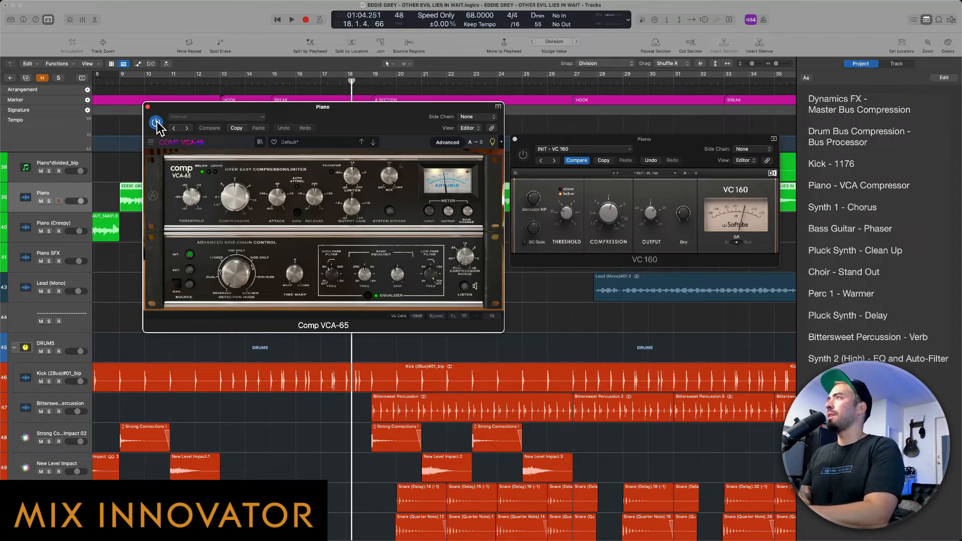
key("space")
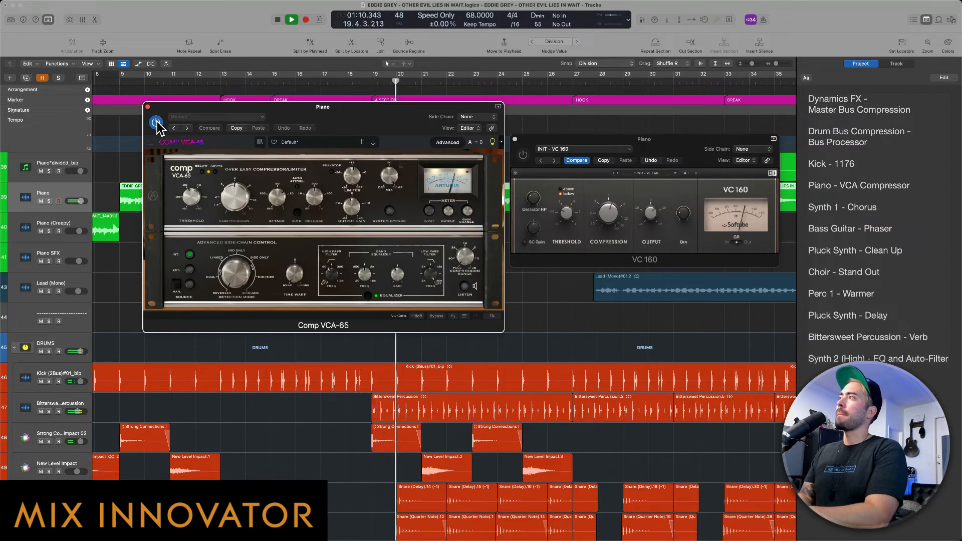
left_click(156, 123)
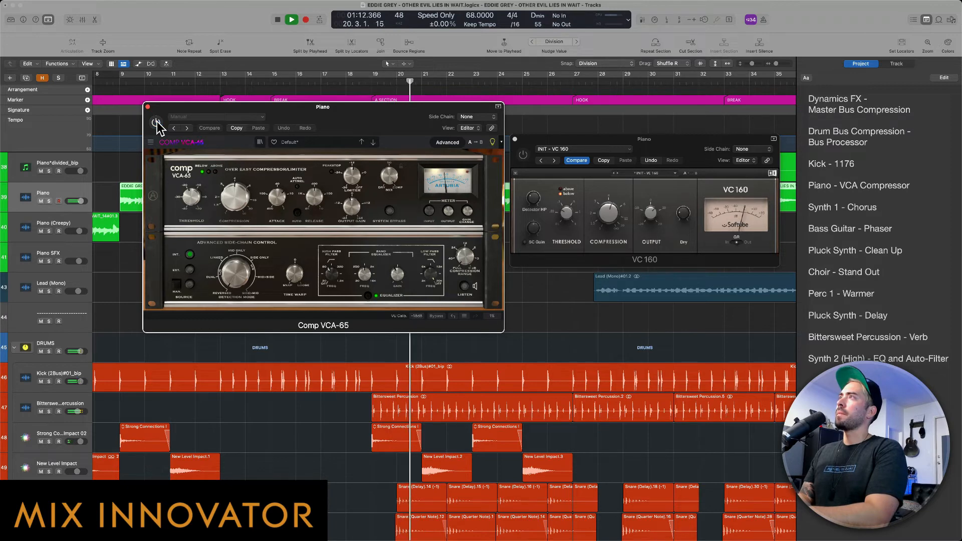
left_click(523, 155)
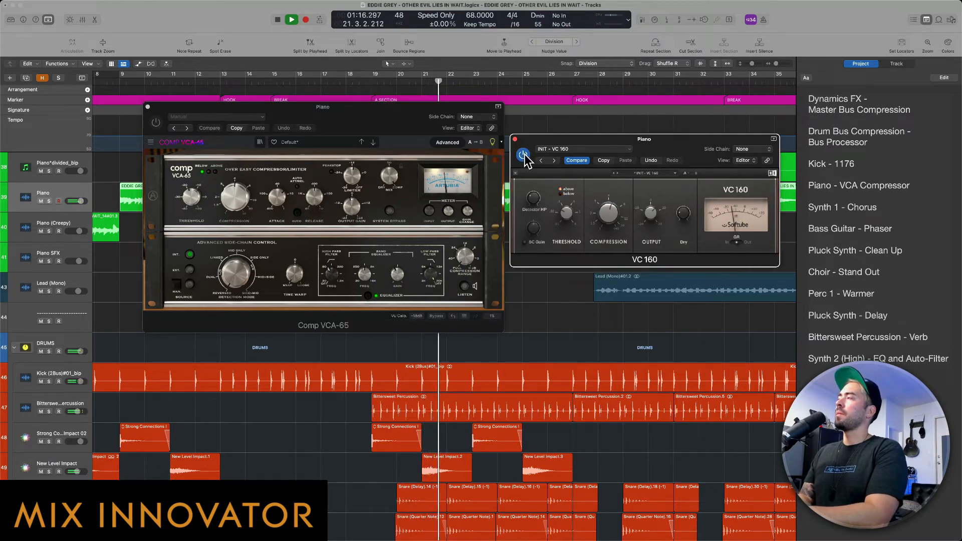
left_click_drag(570, 207, 570, 198)
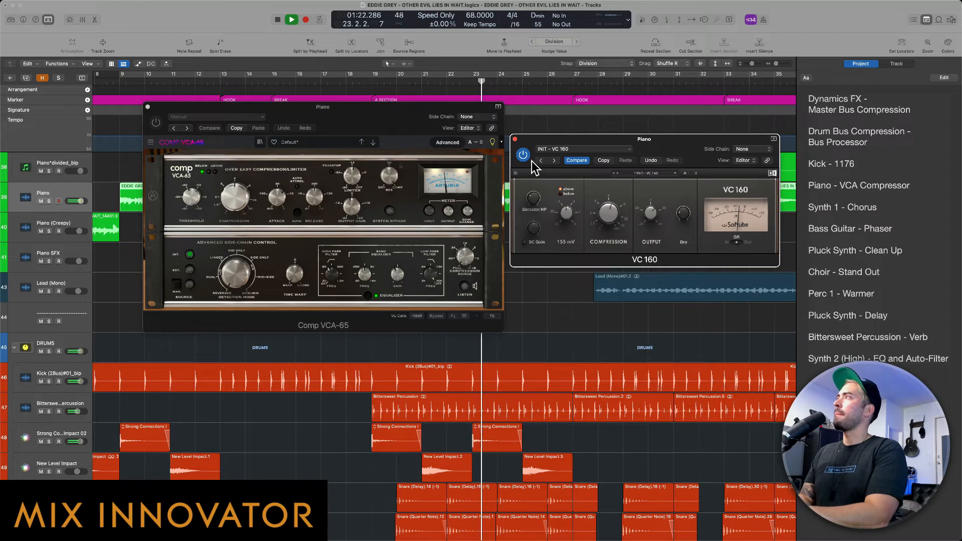
Switch the piano back to Comp VCA-65, adjust its output gain during playback, and hide the plug-in windows
left_click(156, 123)
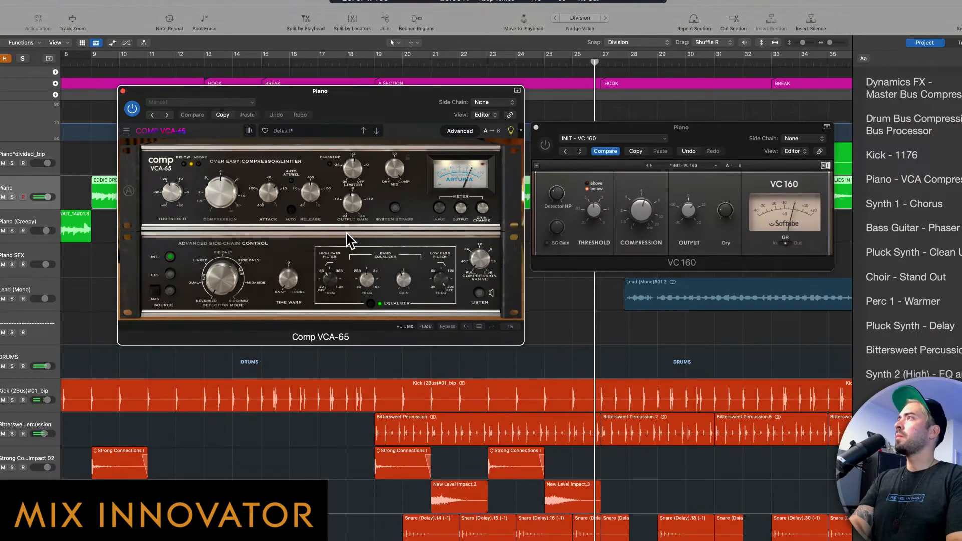
left_click_drag(352, 203, 351, 201)
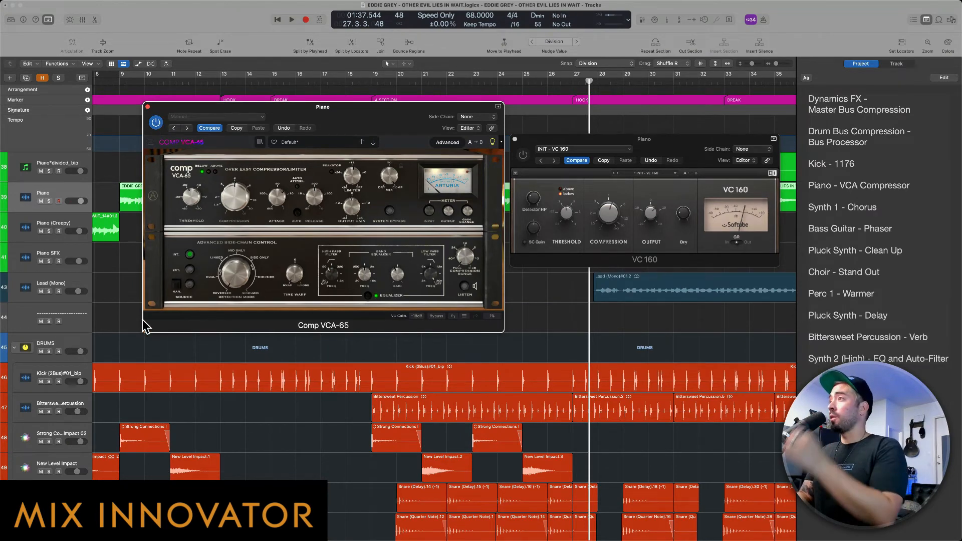
key("v")
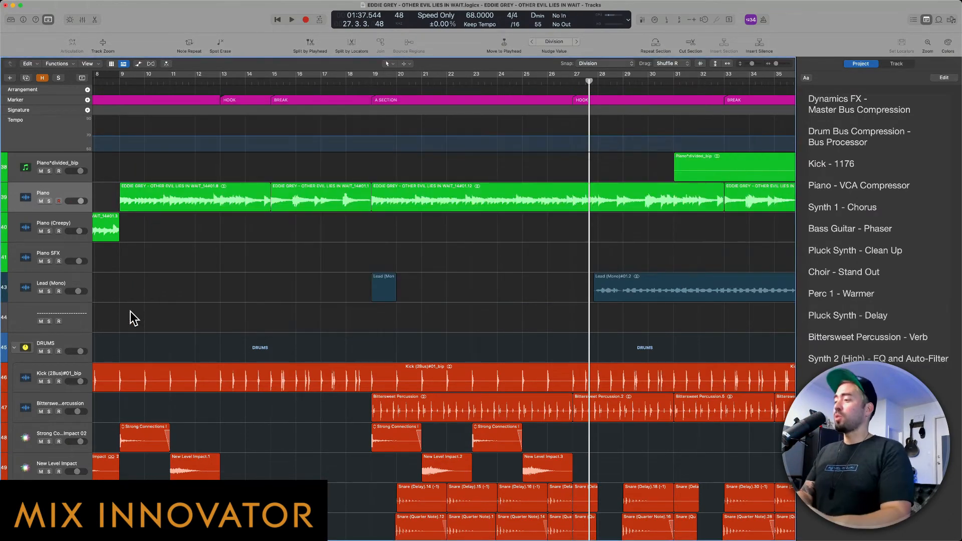
Show the inspector, go to the Synth 1 - Chorus entry in the project notes, and locate the Synth 1 (Low) track
key("i")
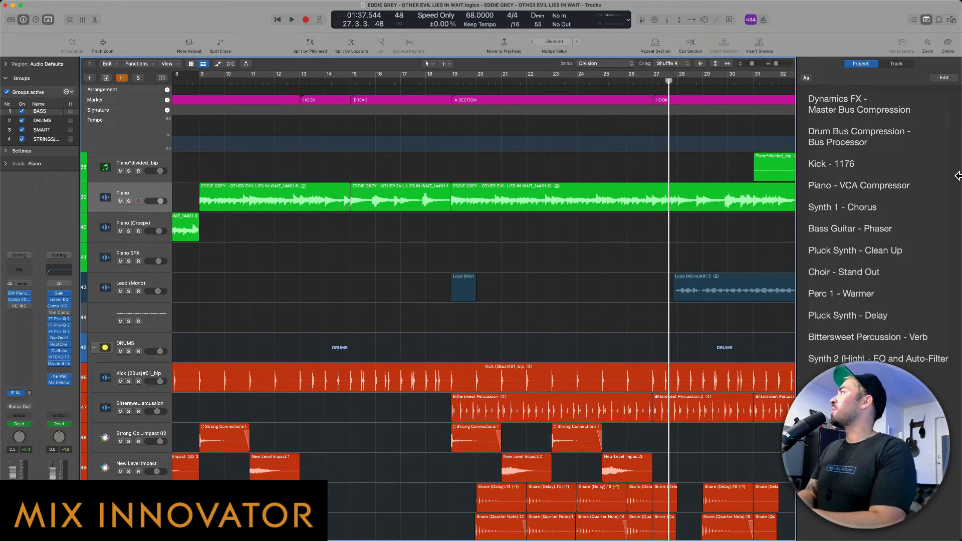
triple_click(901, 182)
double_click(879, 214)
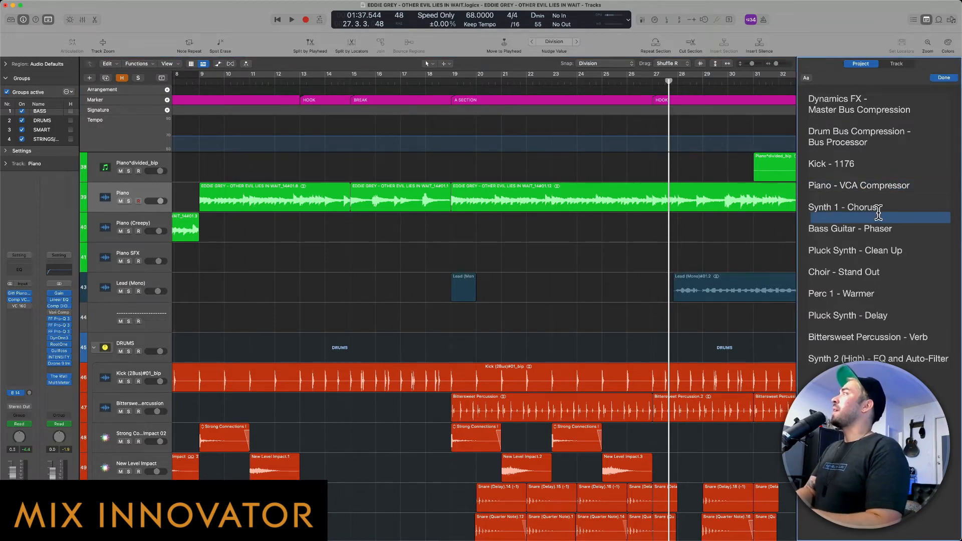
scroll(588, 274, "down", 10)
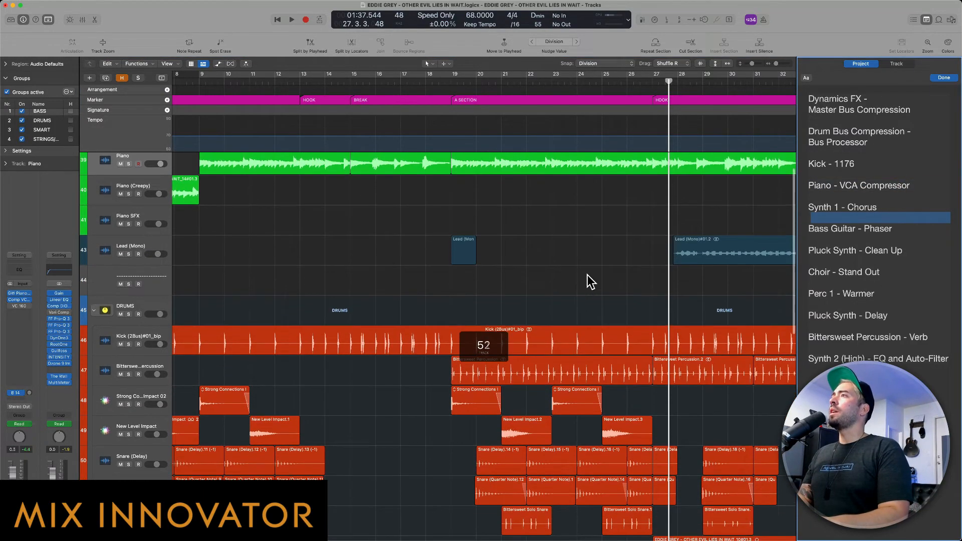
scroll(588, 275, "down", 3)
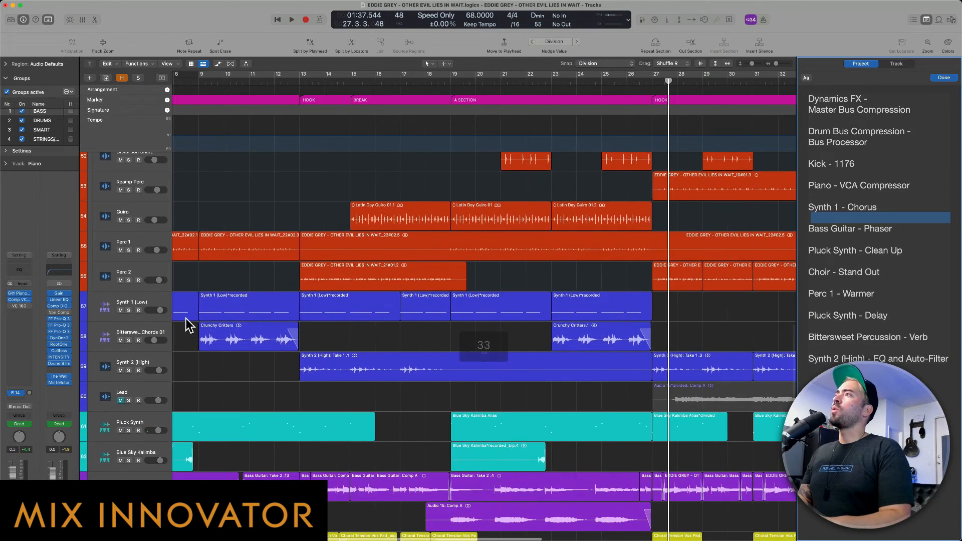
scroll(155, 371, "down", 1)
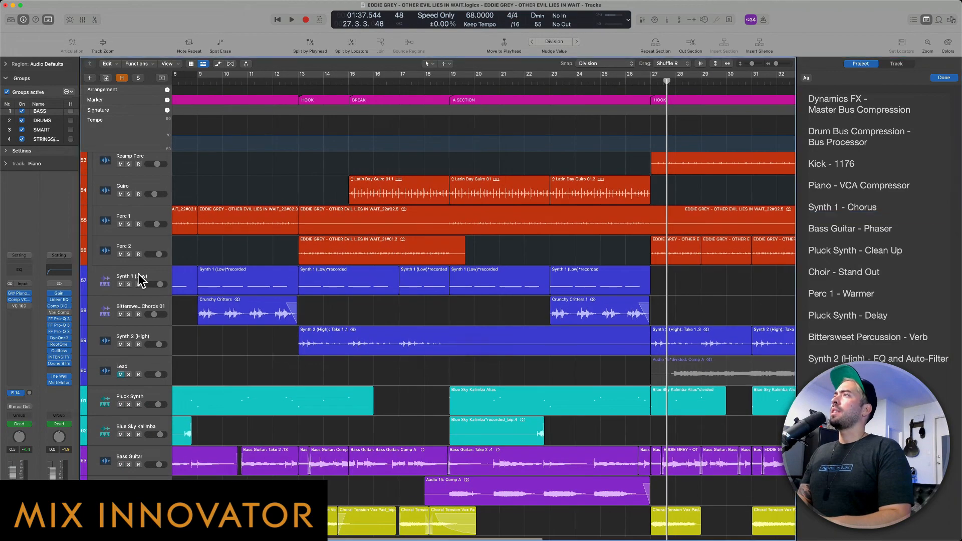
Select the Synth 1 (Low) track, move the playhead to bar 1, and solo the track
left_click(140, 278)
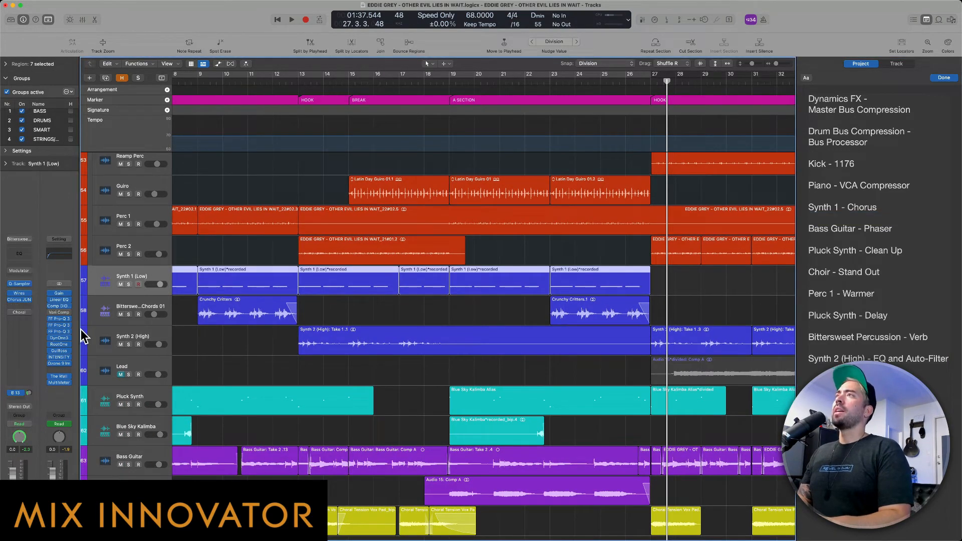
scroll(198, 289, "left", 10)
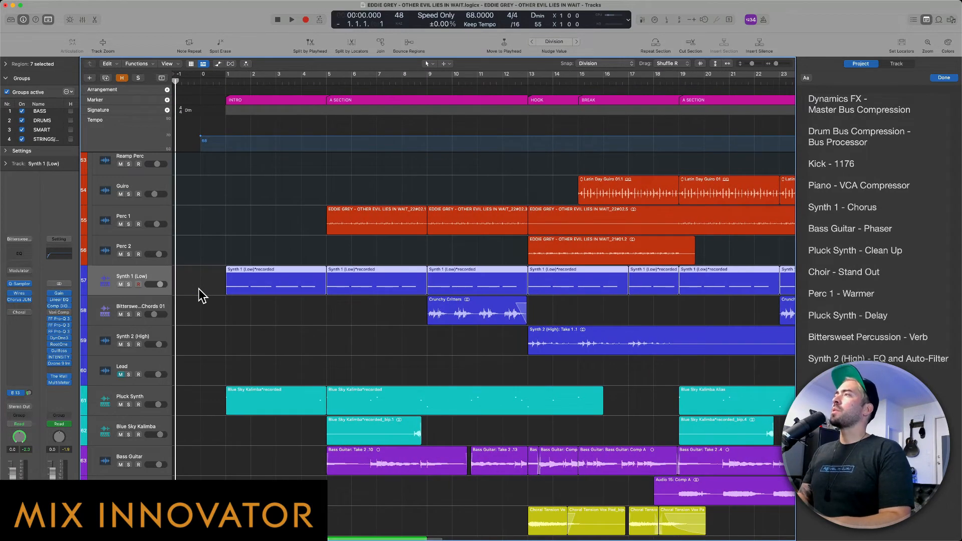
left_click(199, 288)
left_click(226, 80)
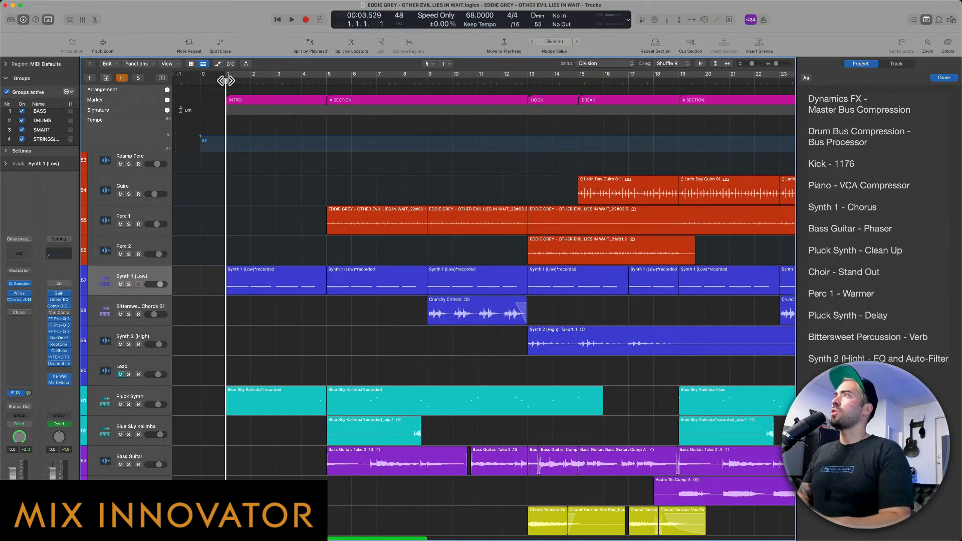
left_click(128, 285)
left_click(126, 272)
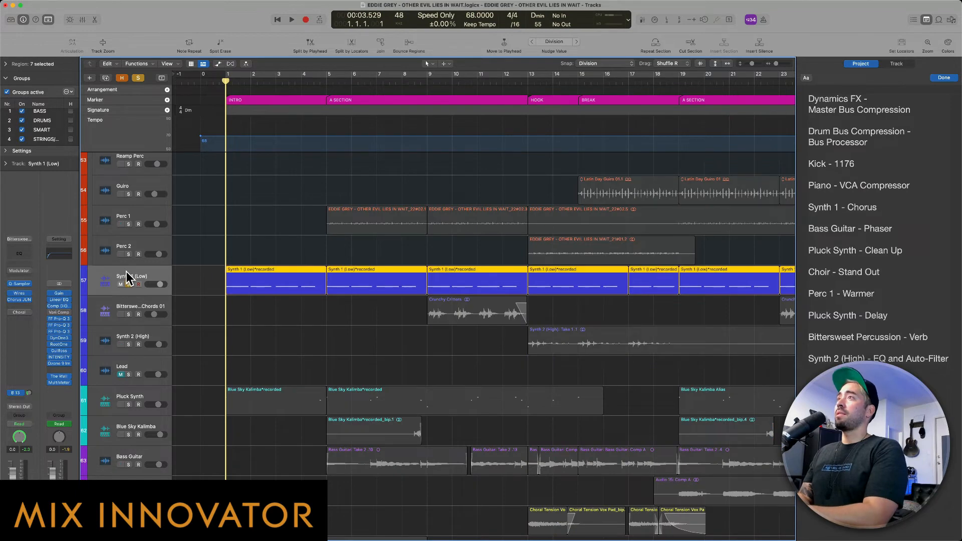
Open Chorus JUN-6 and Choral side by side, and compare JUN-6 active and bypassed while Synth 1 (Low) plays in solo
left_click(20, 300)
left_click_drag(481, 106, 405, 95)
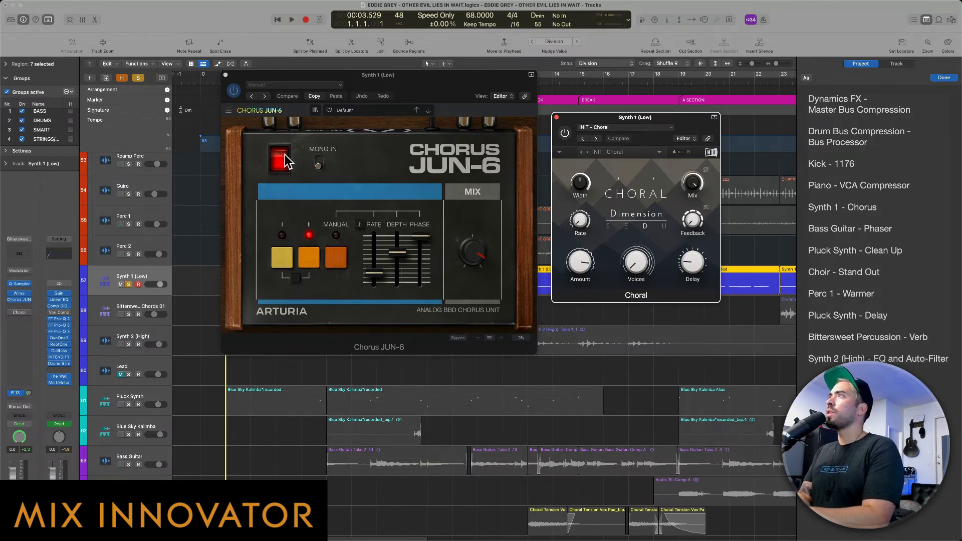
left_click(287, 161)
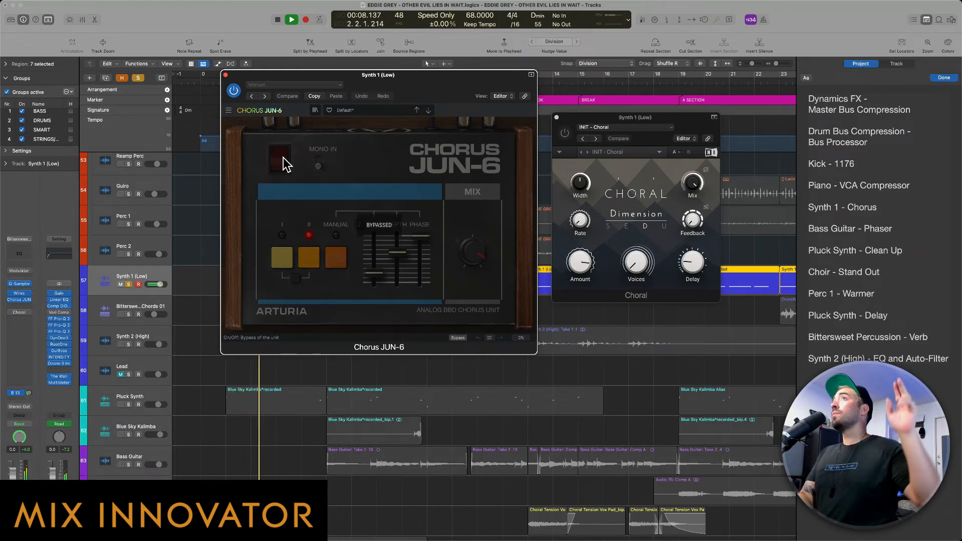
left_click(284, 159)
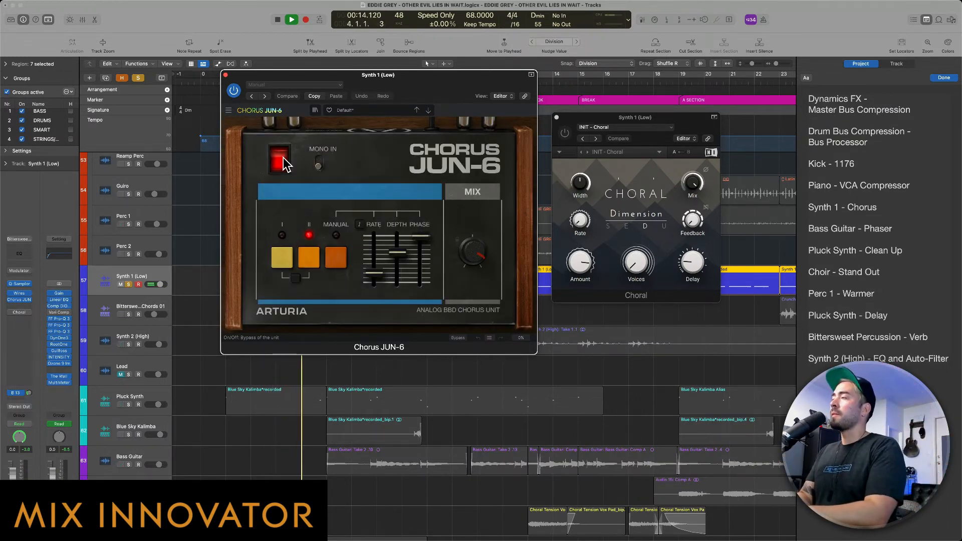
left_click(284, 158)
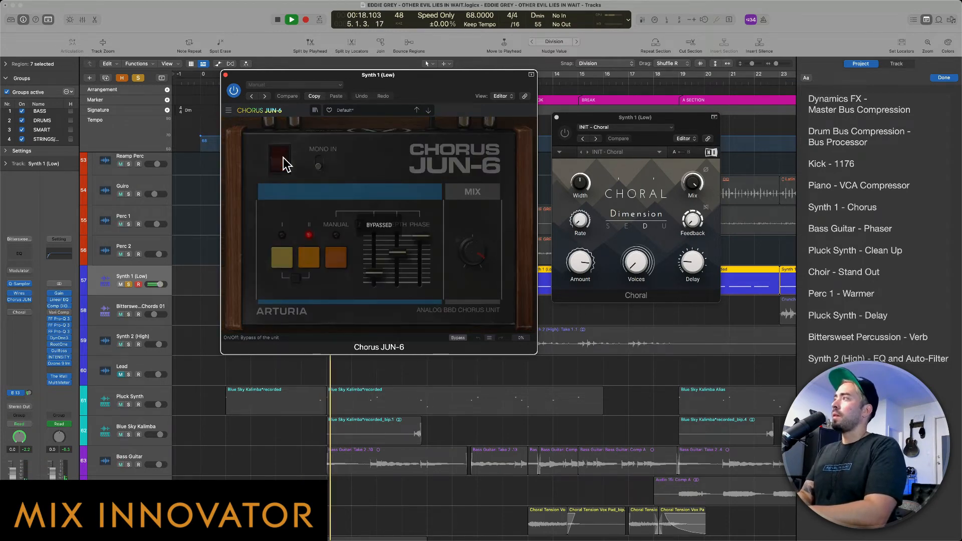
left_click(283, 158)
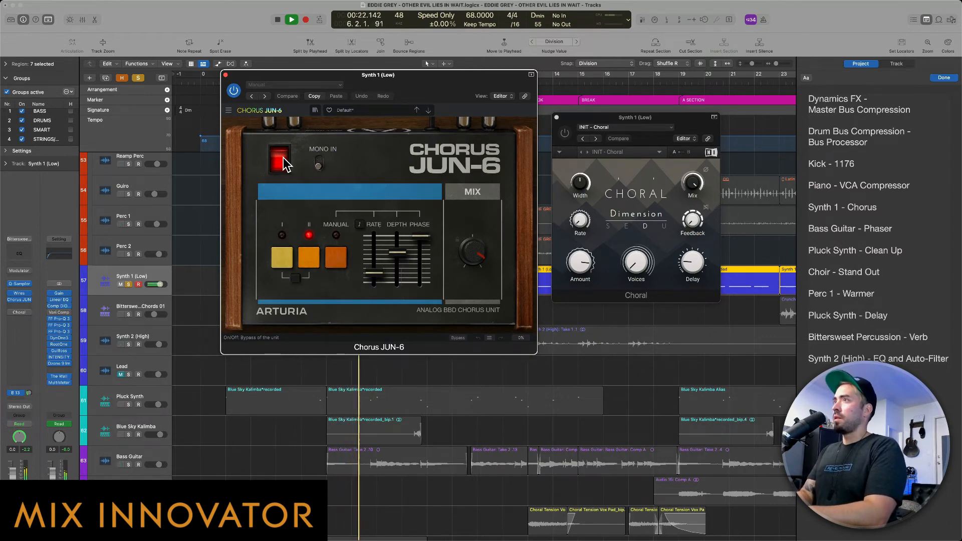
key("space")
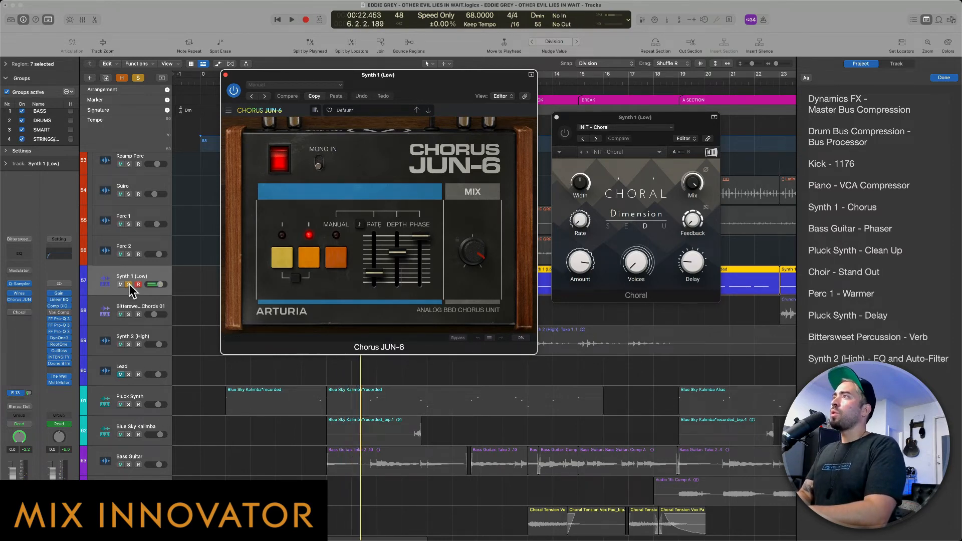
Unsolo Synth 1 (Low), audition Chorus JUN-6 bypassed and active in the full mix, and leave the unit bypassed
left_click(129, 284)
left_click(280, 159)
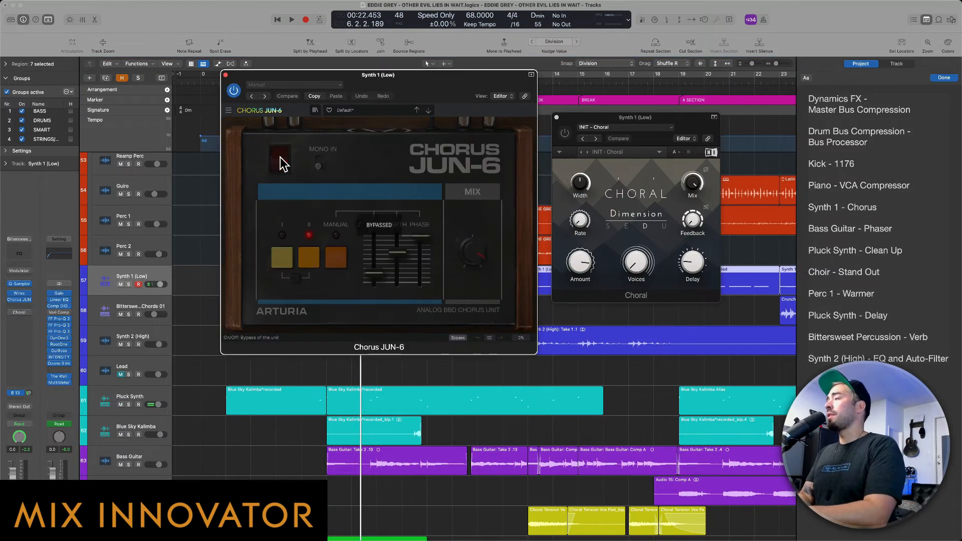
key("space")
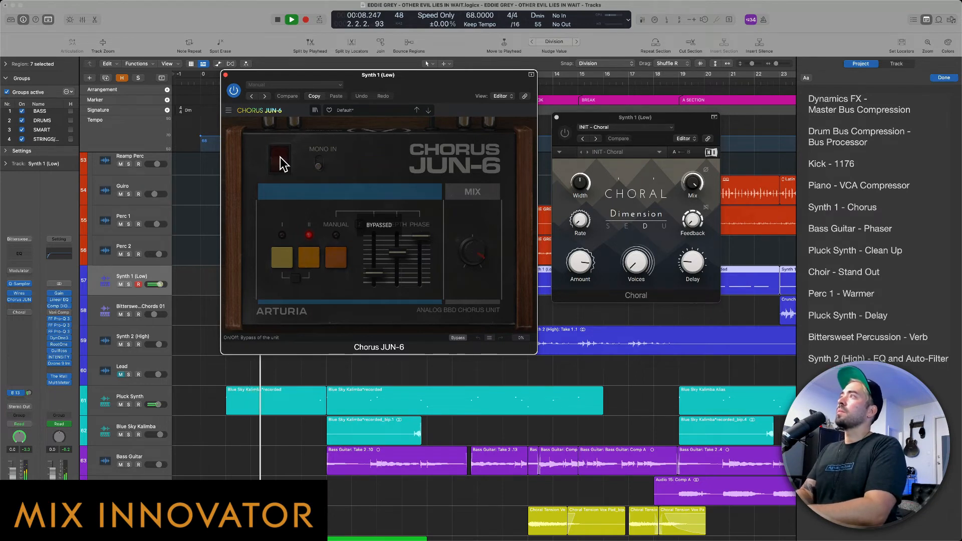
left_click(280, 159)
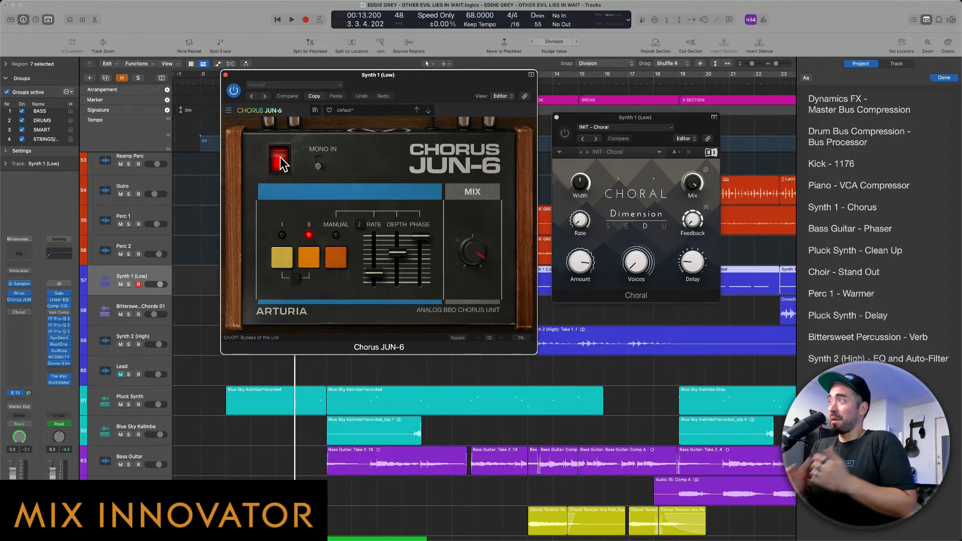
left_click(280, 159)
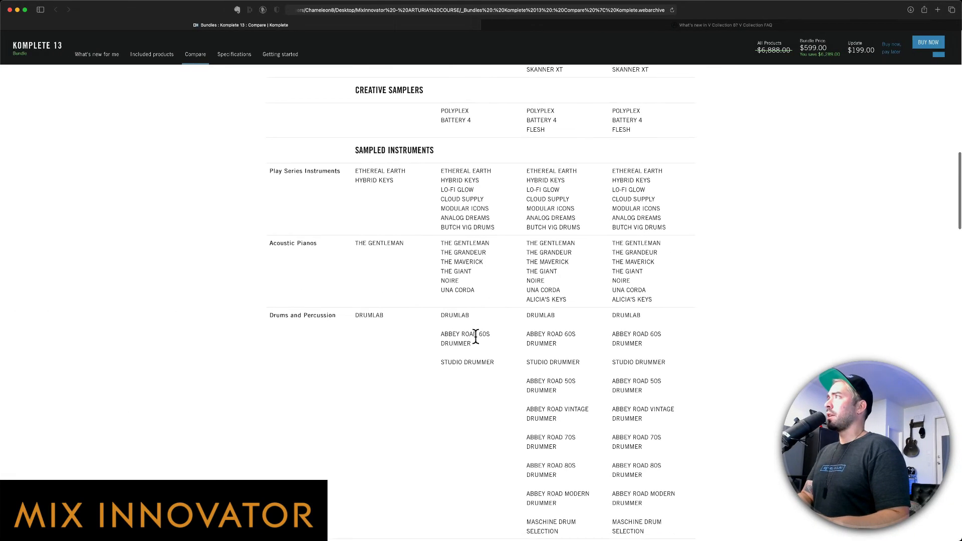
Switch to the browser and examine the product lists in the Komplete 13 bundle comparison, from sampled instruments downward
scroll(475, 331, "down", 1)
scroll(474, 314, "down", 1)
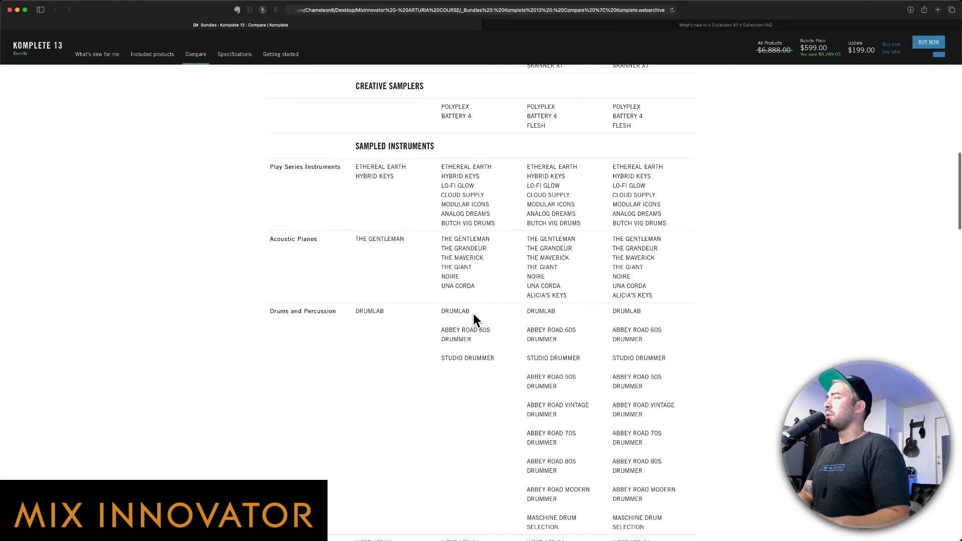
scroll(472, 311, "down", 10)
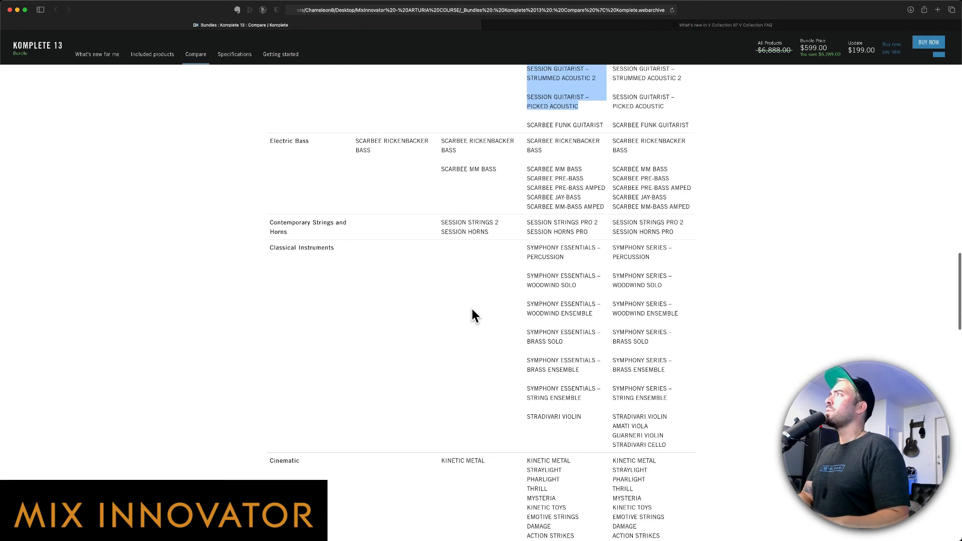
scroll(472, 310, "down", 9)
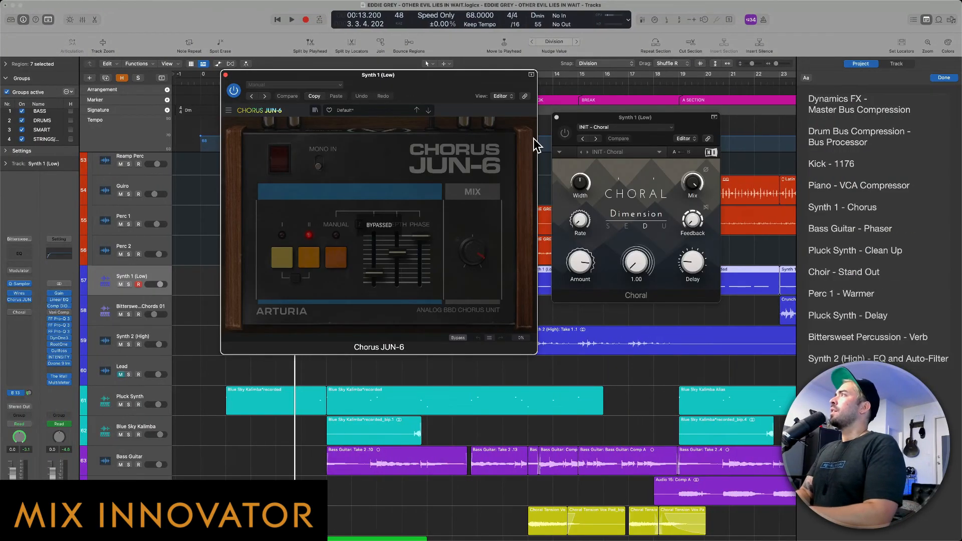
Enable Choral, solo Synth 1 (Low), and compare Choral active and bypassed during playback from the start
left_click(561, 123)
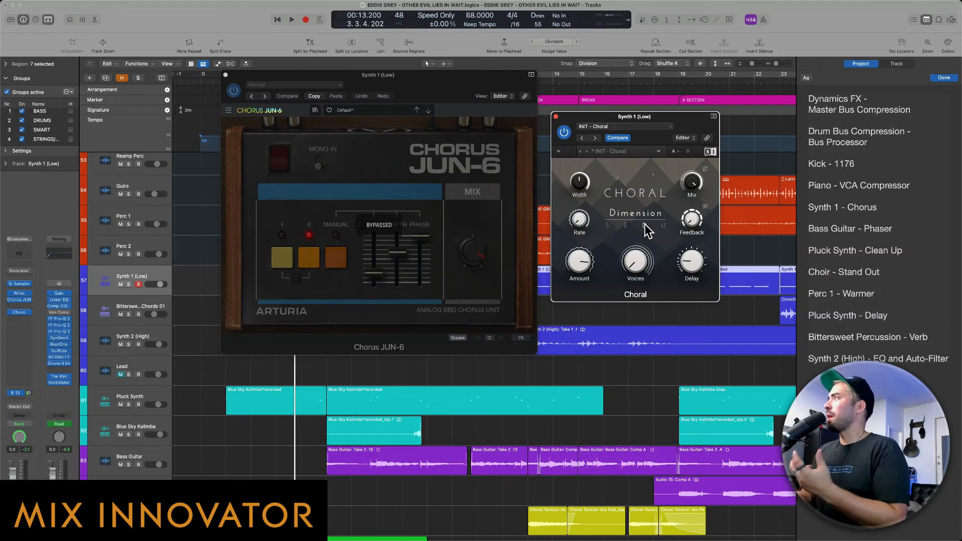
left_click(128, 284)
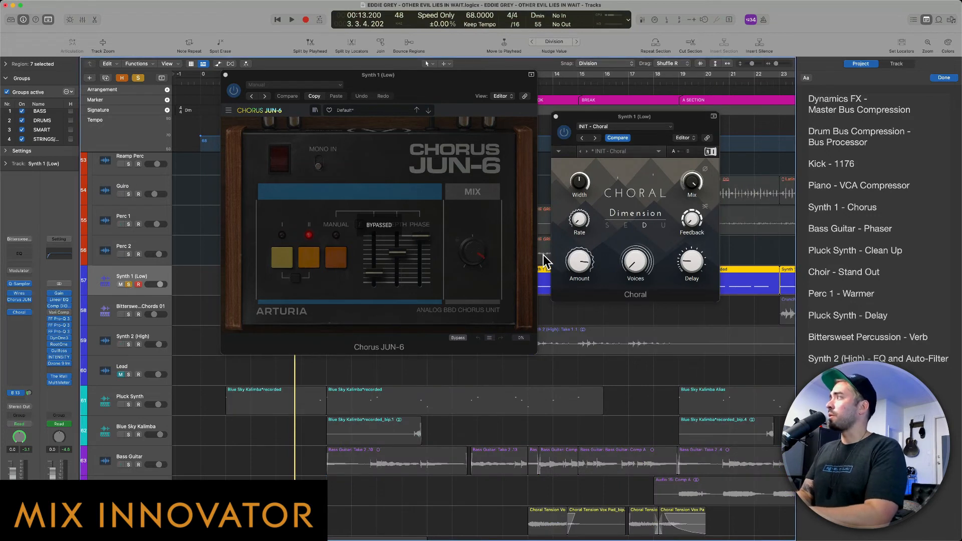
key("Return")
key("space")
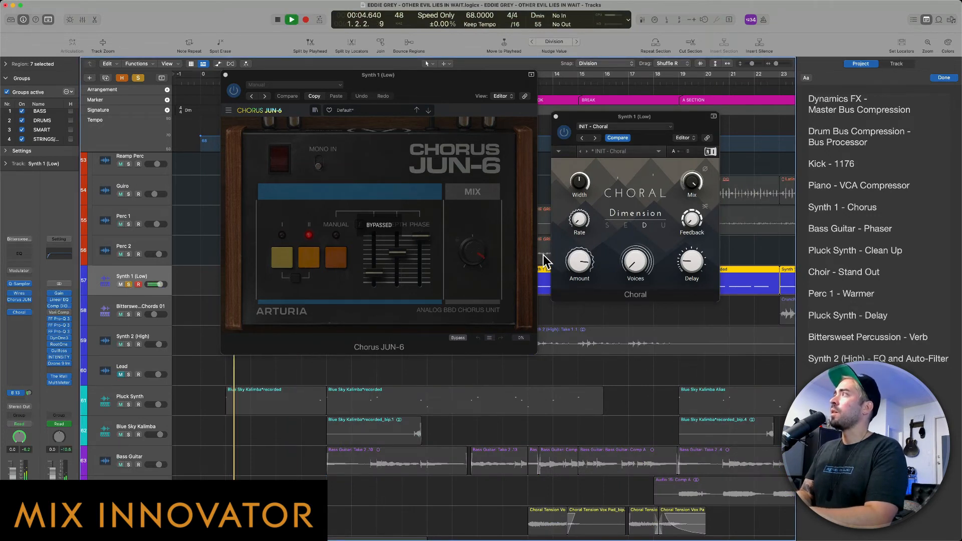
left_click(566, 135)
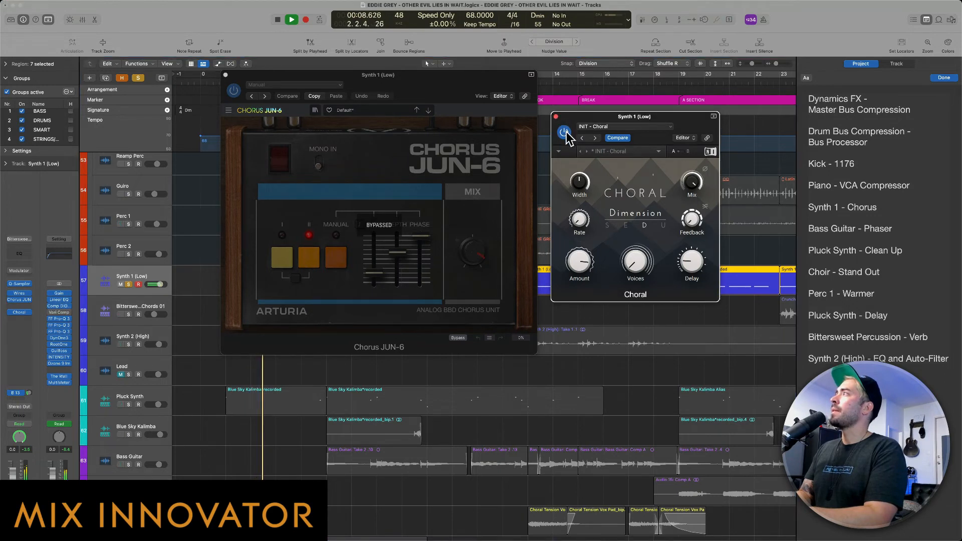
left_click(565, 133)
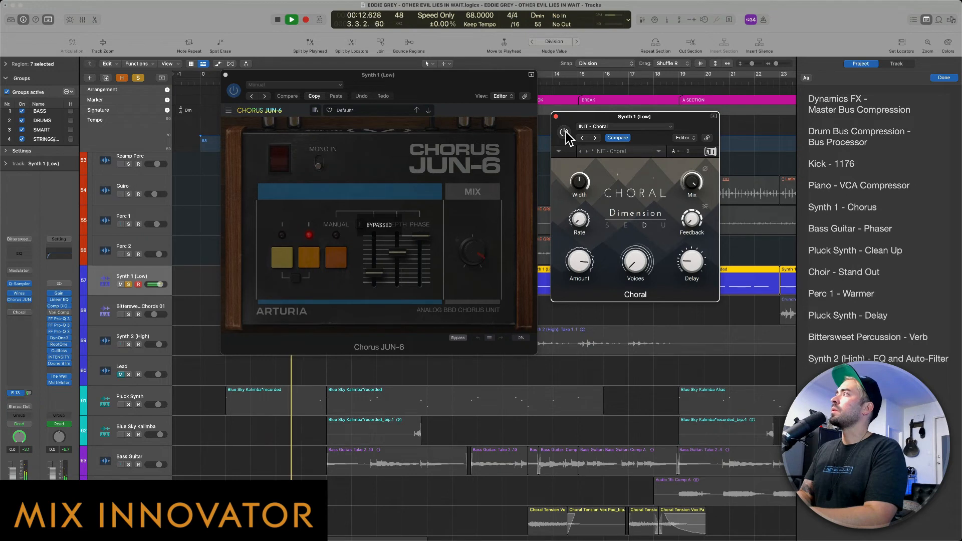
left_click(565, 133)
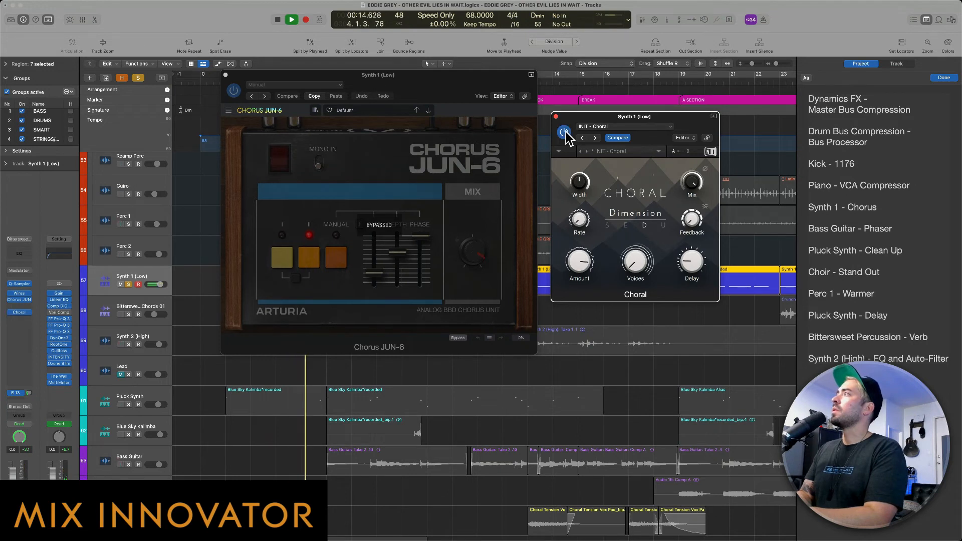
left_click(565, 133)
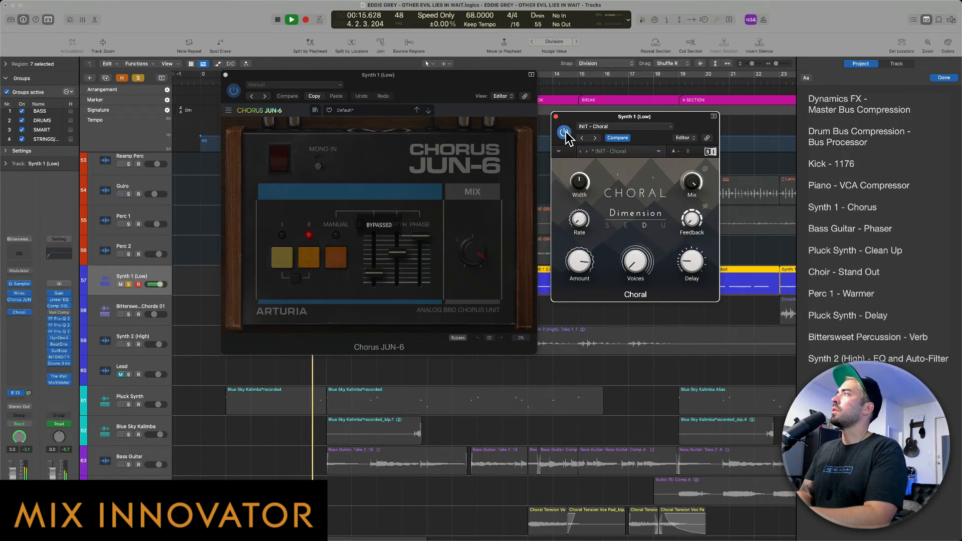
Toggle the Chorus JUN-6 and Choral inserts during solo playback, stopping with both inserts bypassed
left_click(233, 90)
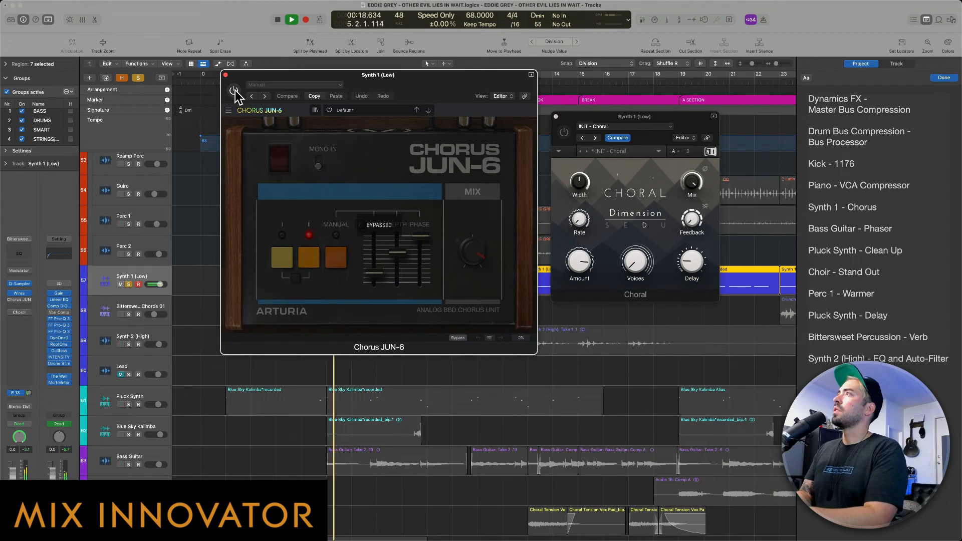
left_click(565, 133)
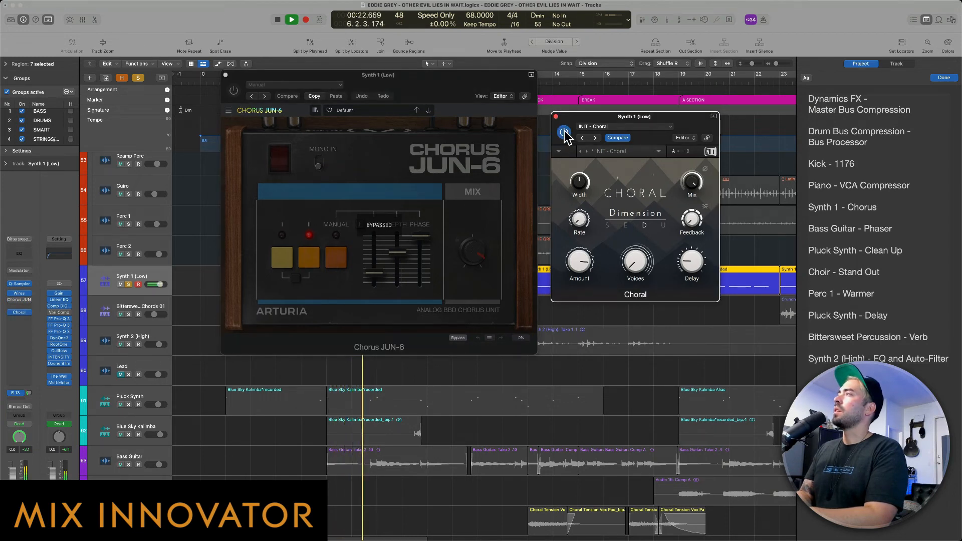
left_click(565, 133)
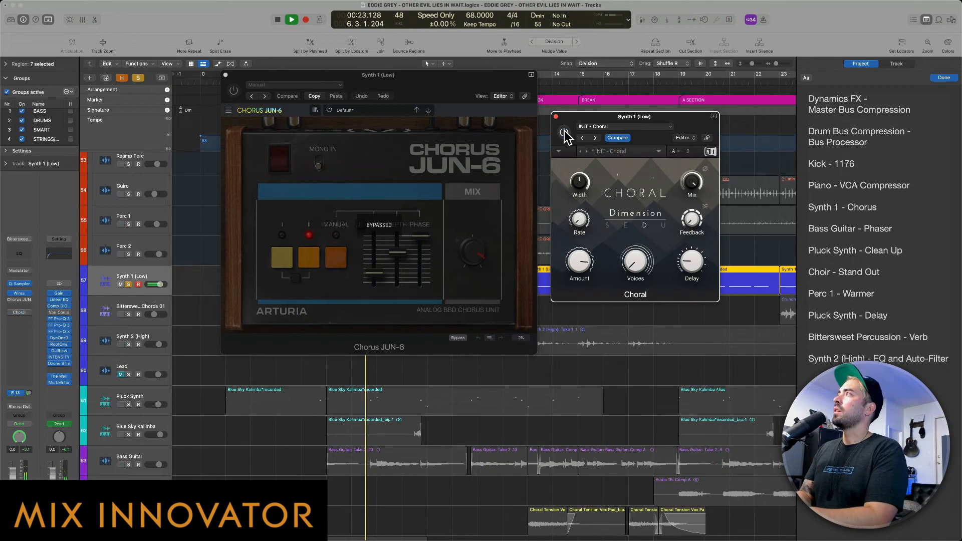
left_click(235, 92)
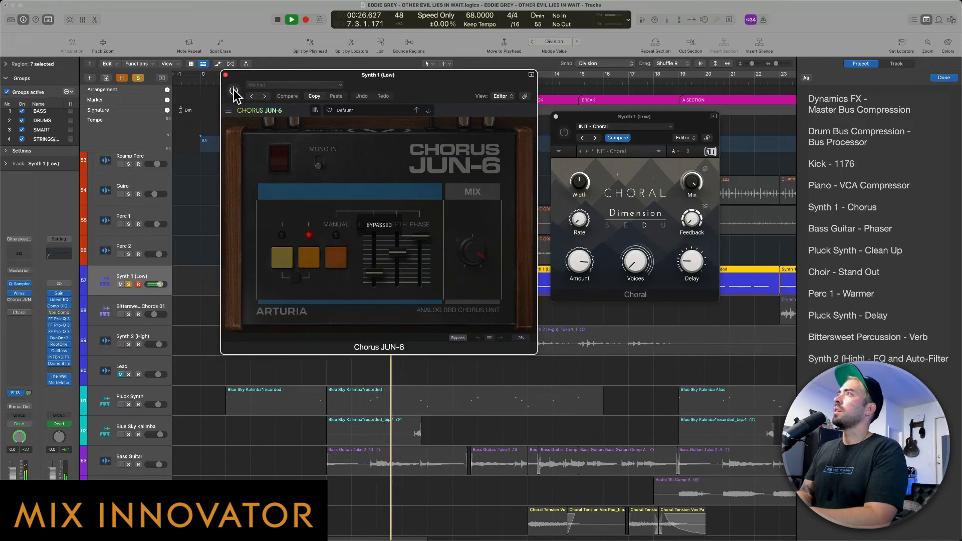
left_click(234, 92)
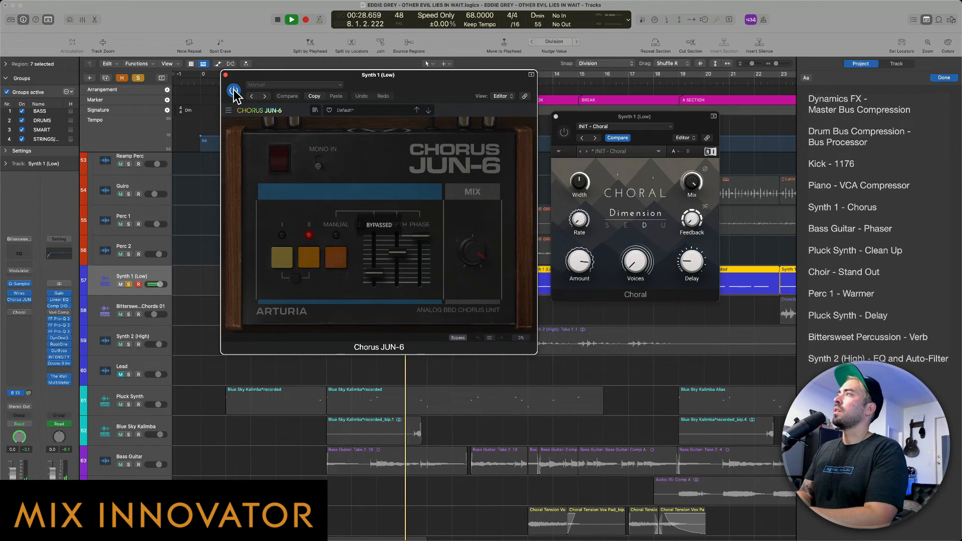
key("space")
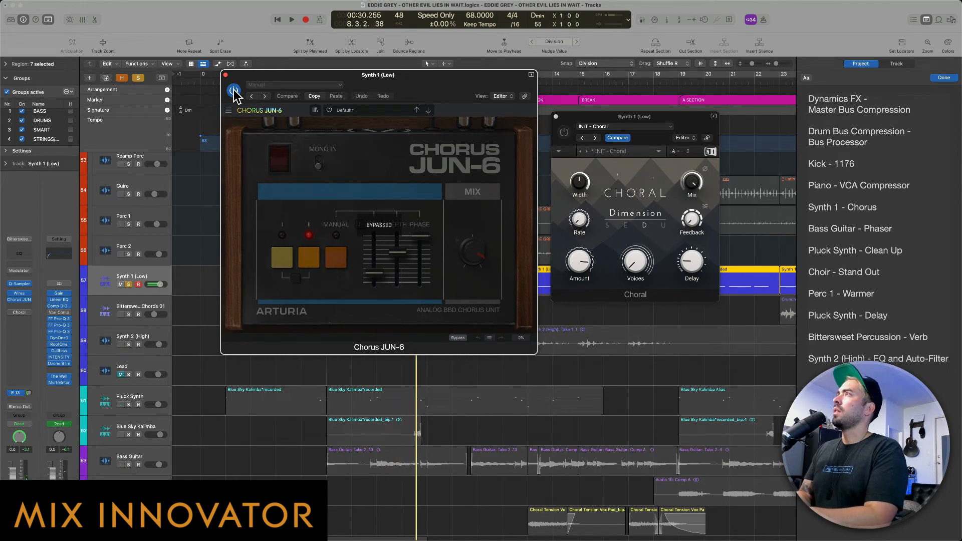
left_click(574, 116)
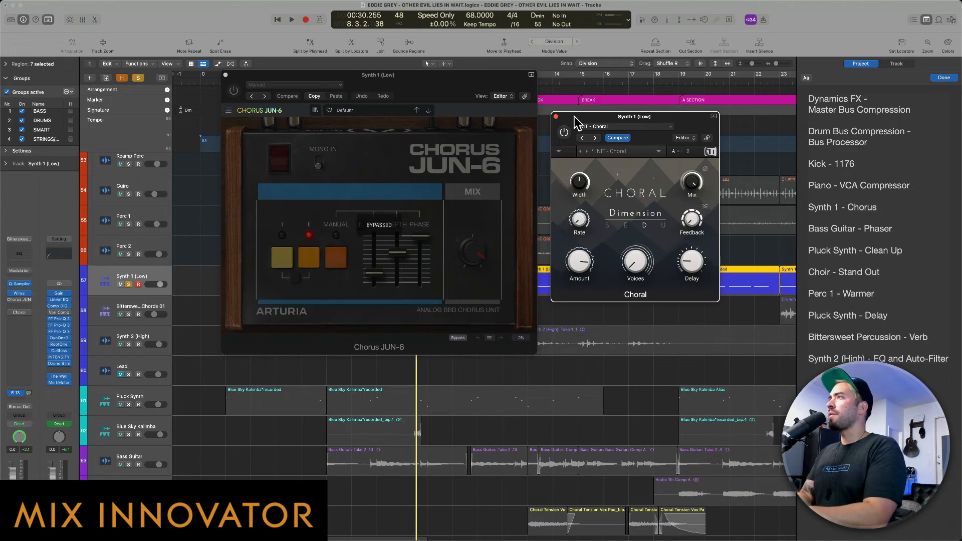
Unsolo Synth 1 (Low), play the full mix from the start, and enable the Chorus JUN-6 insert with its unit power on
left_click(128, 285)
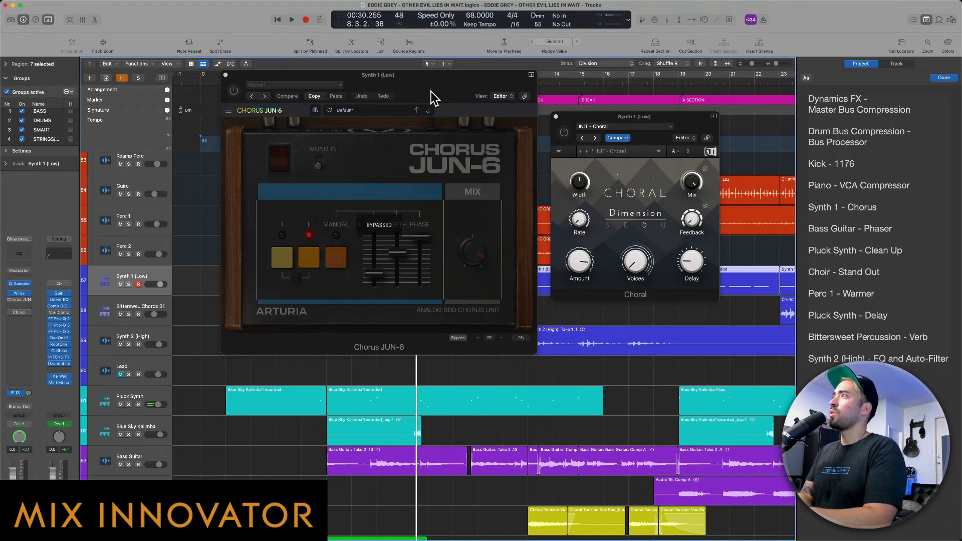
key("space")
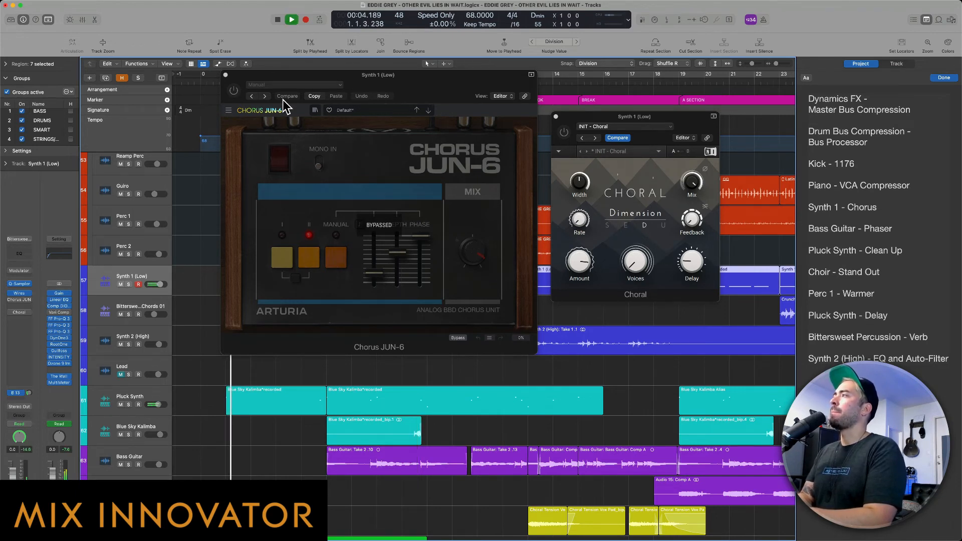
left_click(234, 92)
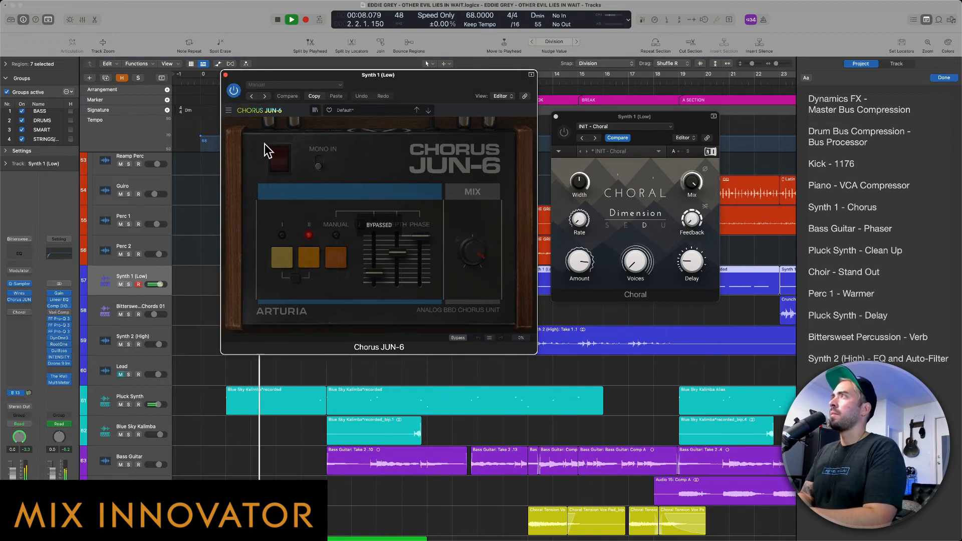
left_click(278, 159)
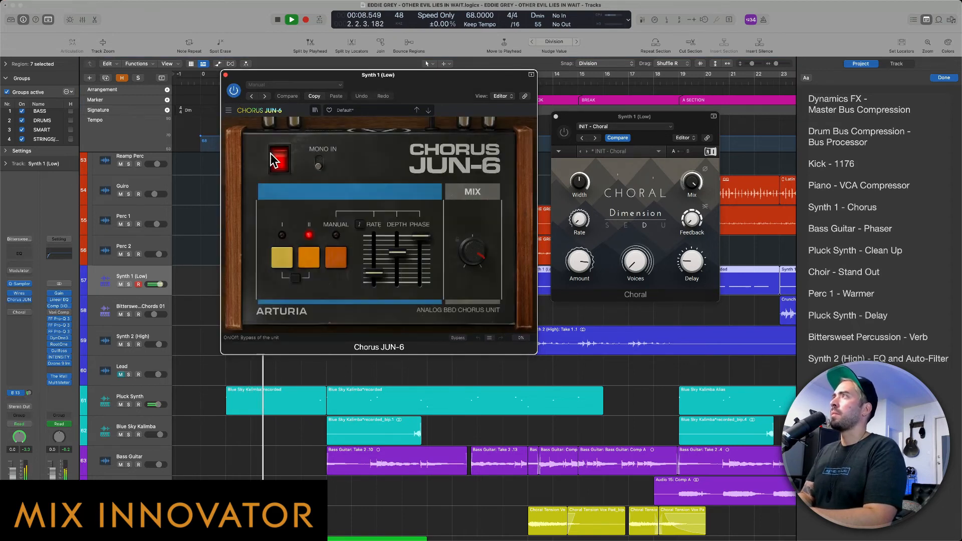
Alternate between the Chorus JUN-6 and Choral inserts on Synth 1 (Low) during full-mix playback, stopping with both bypassed
left_click(234, 91)
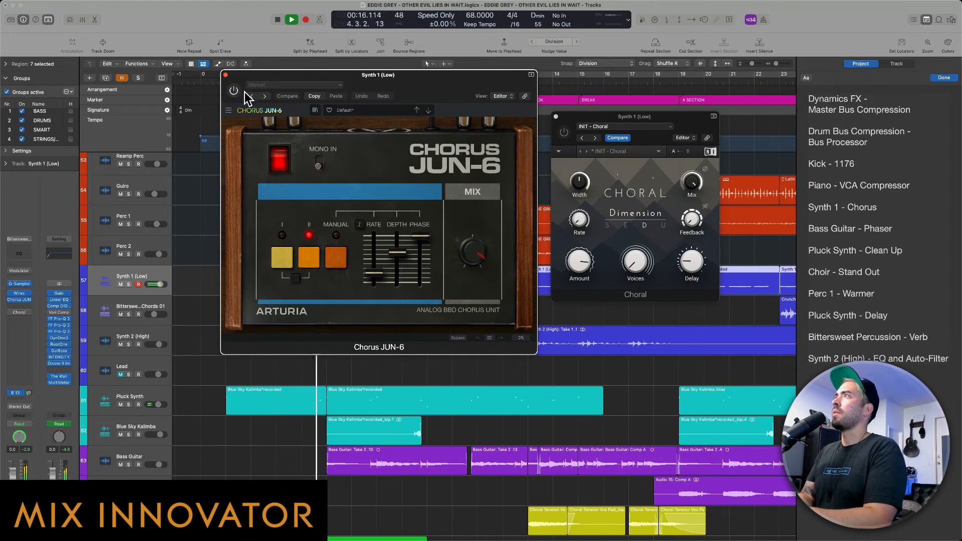
left_click(565, 133)
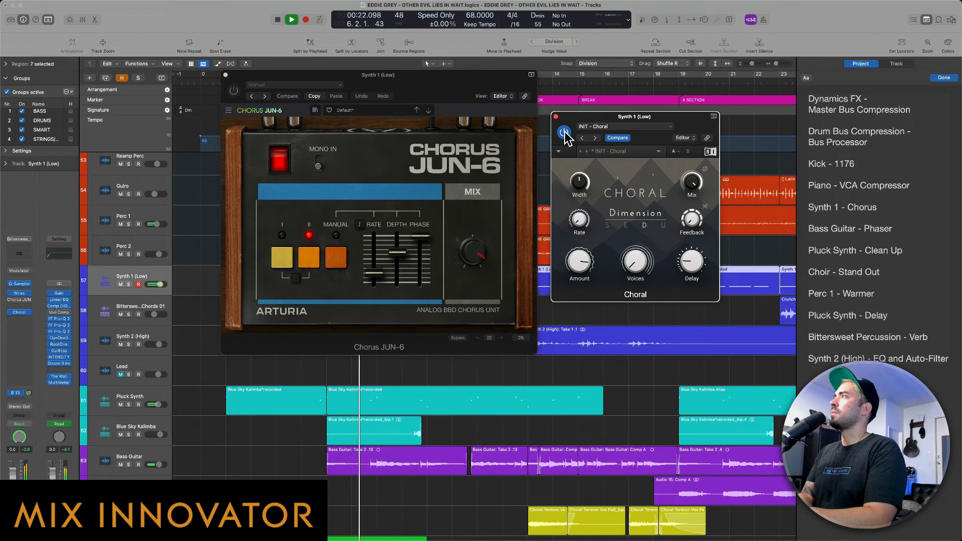
left_click(234, 91)
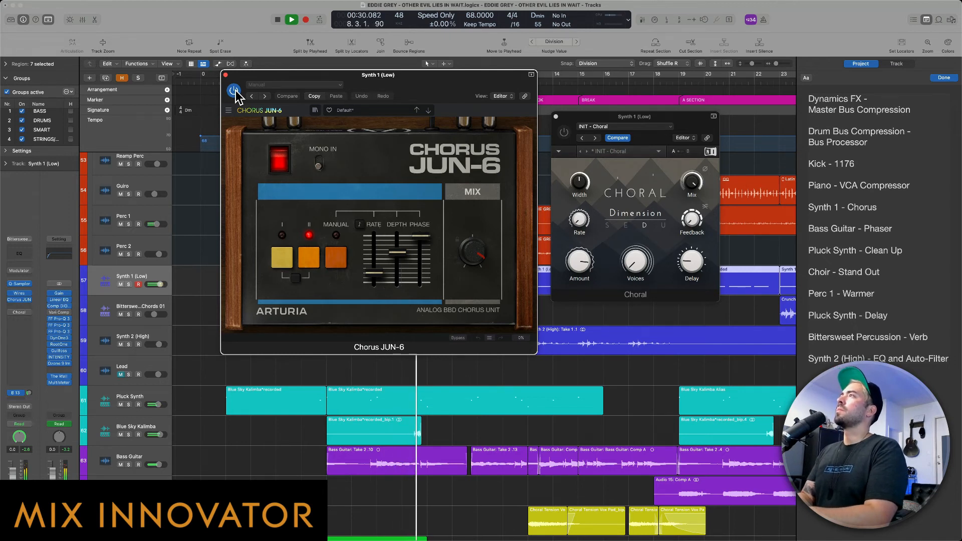
left_click(564, 133)
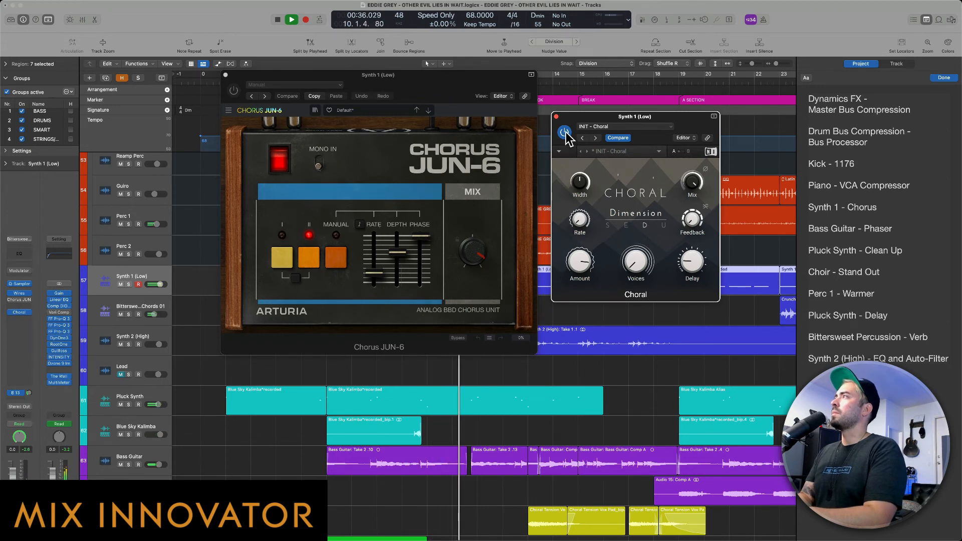
left_click(564, 133)
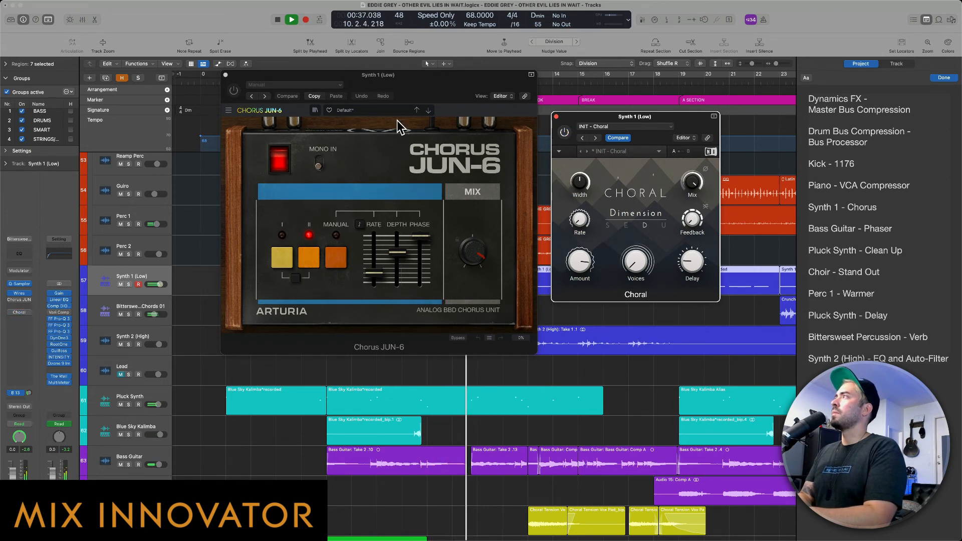
left_click(233, 91)
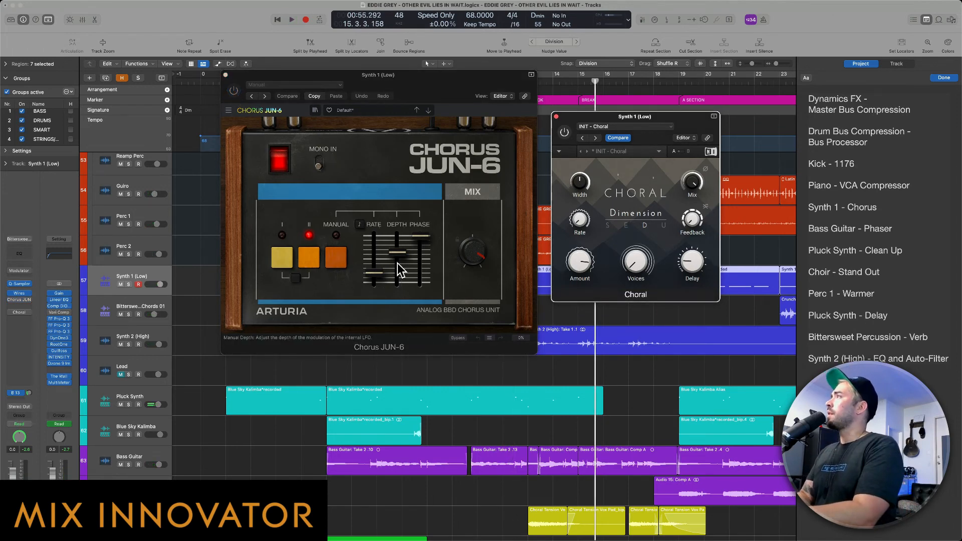
Hide the two chorus windows and open the Phaser BI-TRON and Phasis inserts on the Bass Guitar track
key("v")
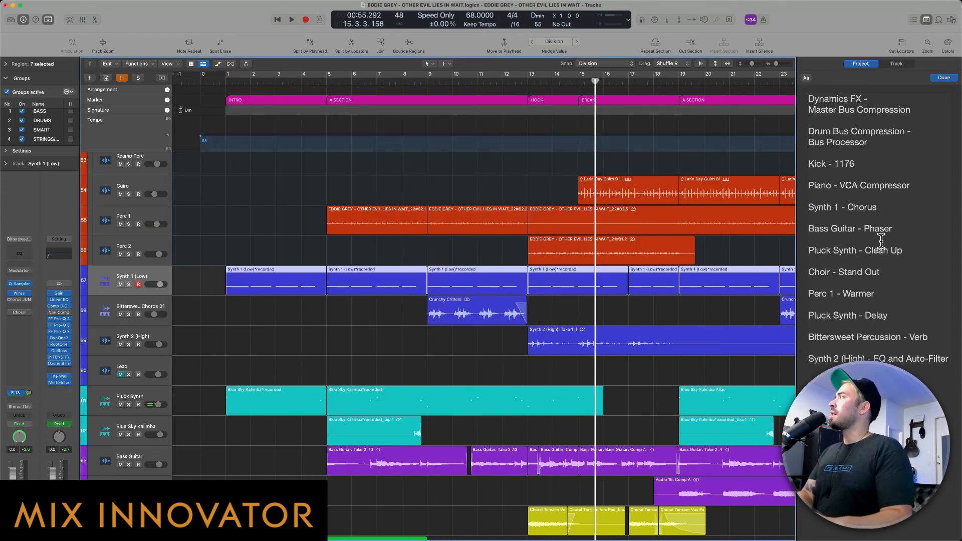
scroll(501, 407, "down", 5)
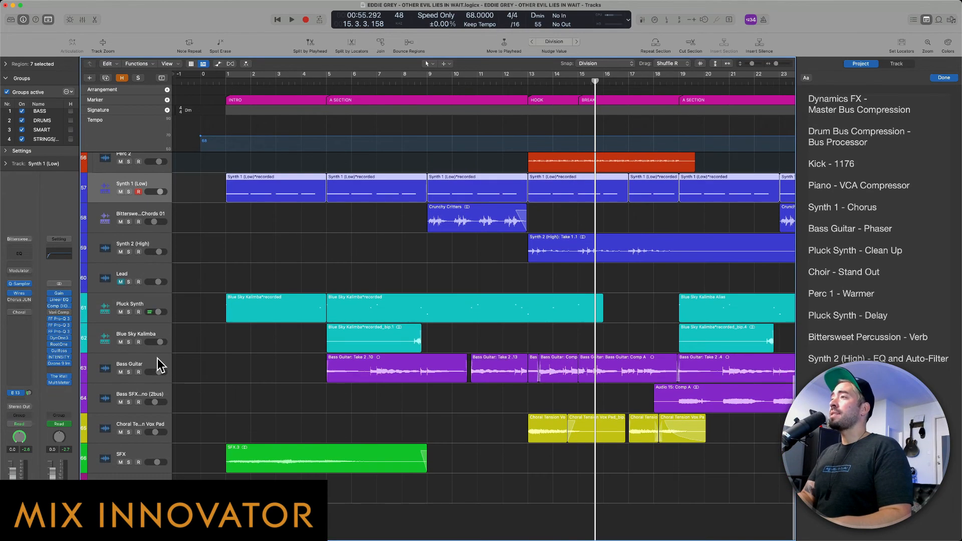
left_click(158, 365)
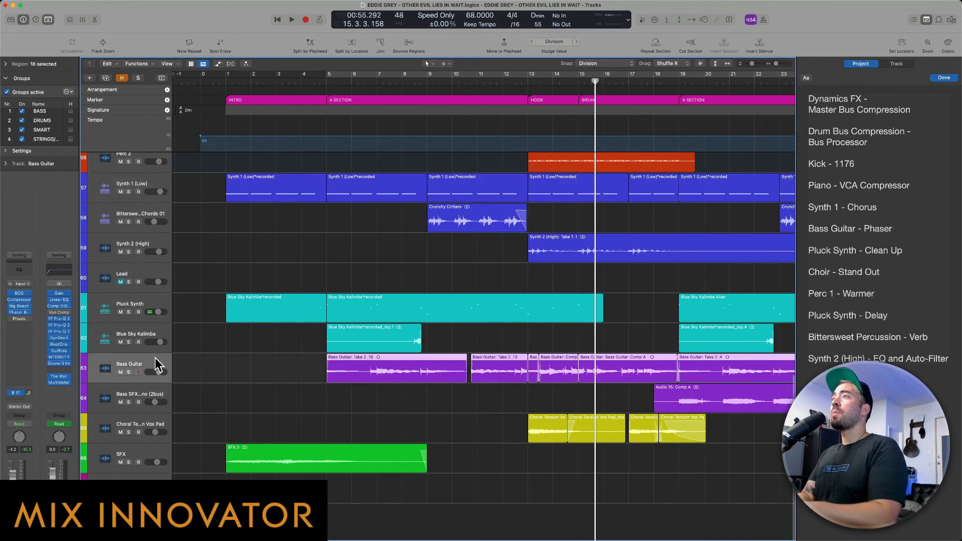
left_click(22, 312)
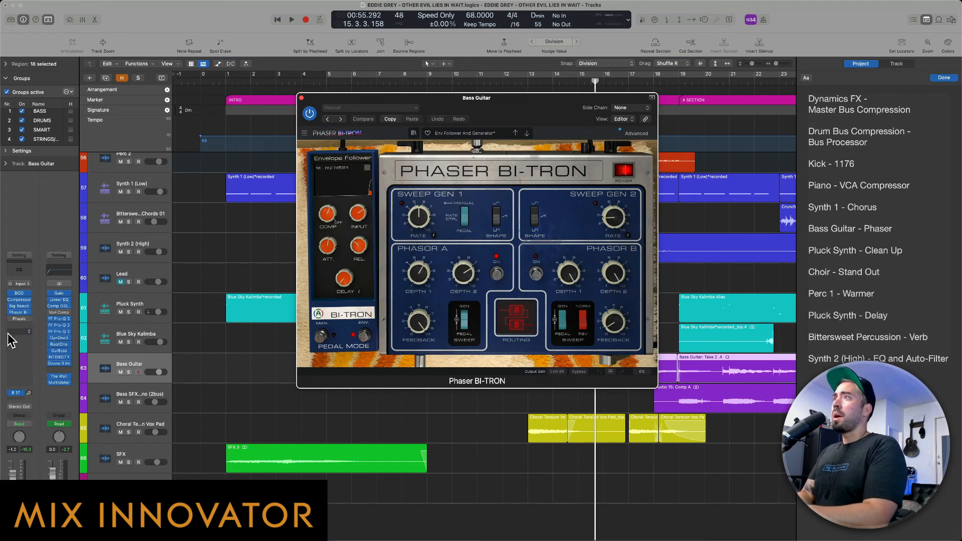
left_click(20, 319)
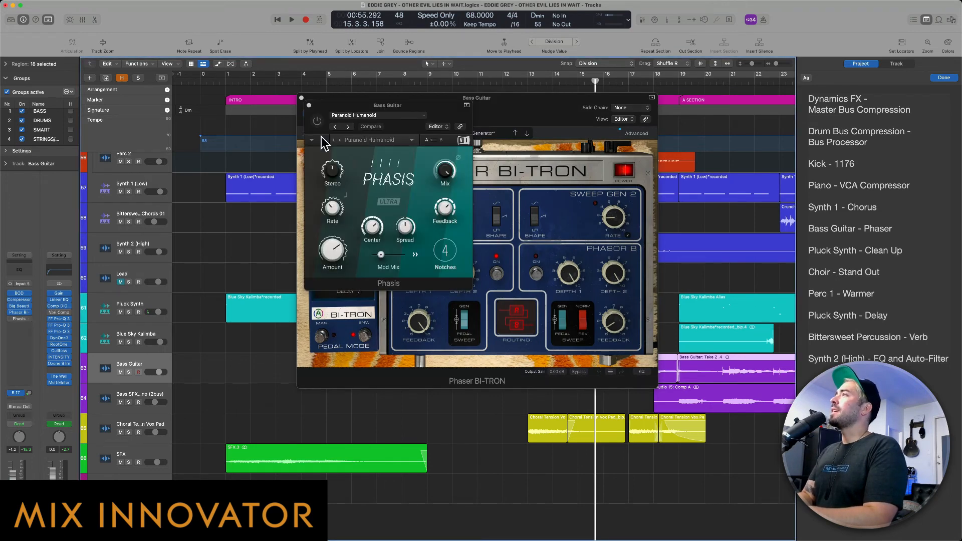
Arrange the Phaser BI-TRON and Phasis windows side by side above the Bass Guitar track
left_click_drag(436, 112, 748, 112)
left_click_drag(534, 111, 252, 97)
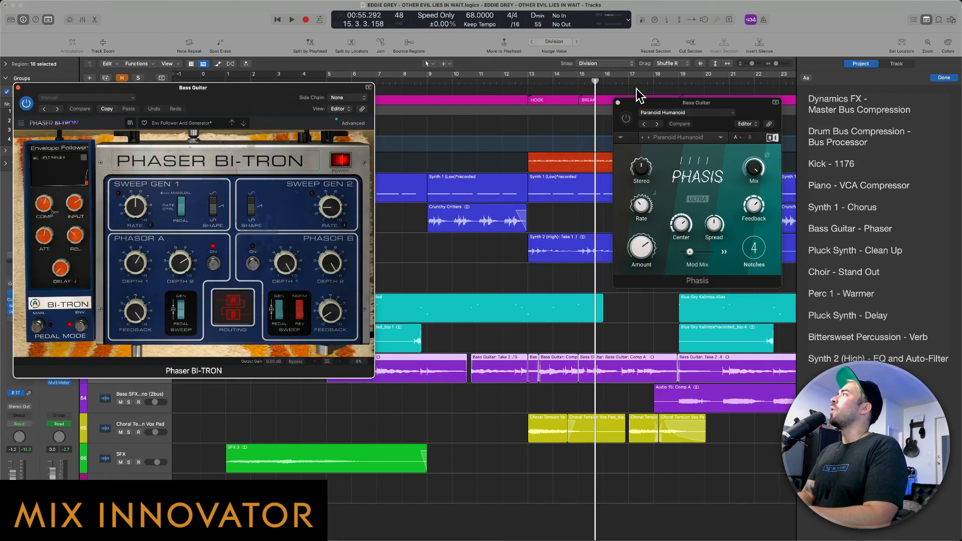
left_click_drag(640, 107, 595, 95)
left_click_drag(333, 95, 466, 52)
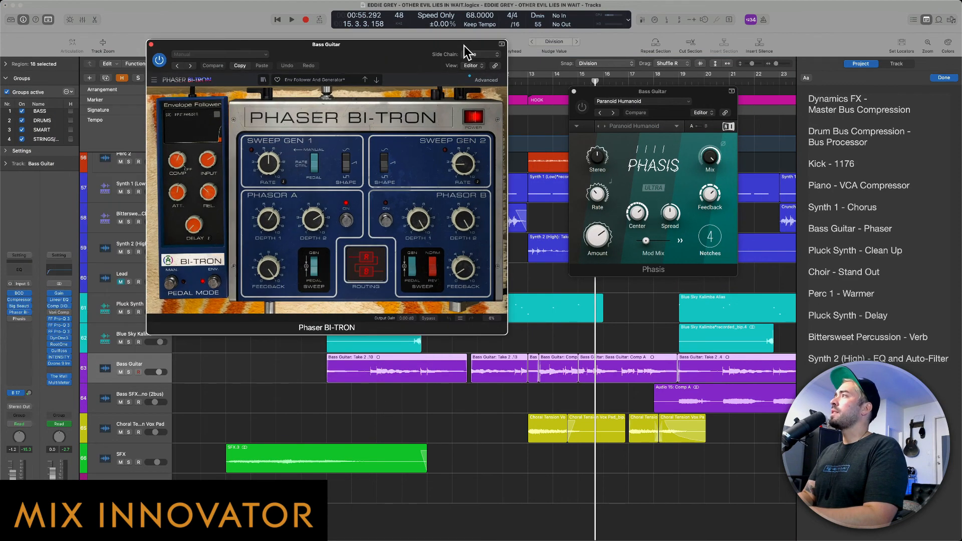
Solo the Bass Guitar track and briefly show the advanced controls of Phaser BI-TRON
left_click(128, 372)
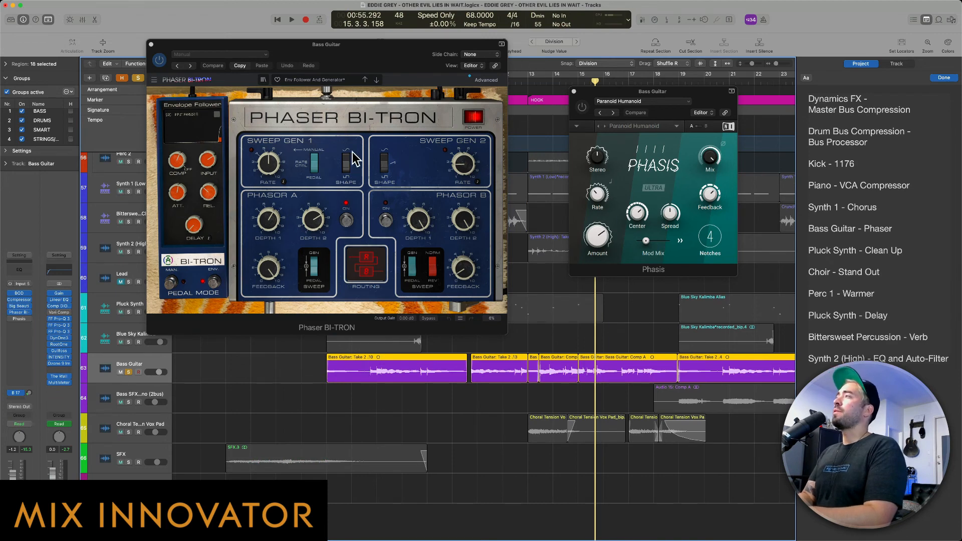
left_click(495, 81)
left_click(487, 81)
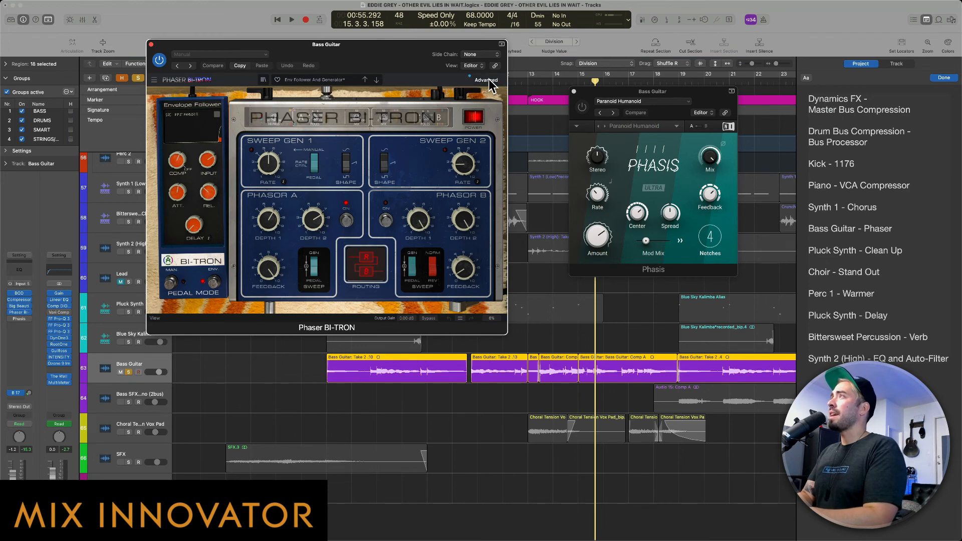
Try Phaser BI-TRON's manual pedal mode by moving its pedal, and switch back to envelope follower mode
left_click(171, 282)
left_click_drag(188, 161, 187, 211)
left_click(171, 282)
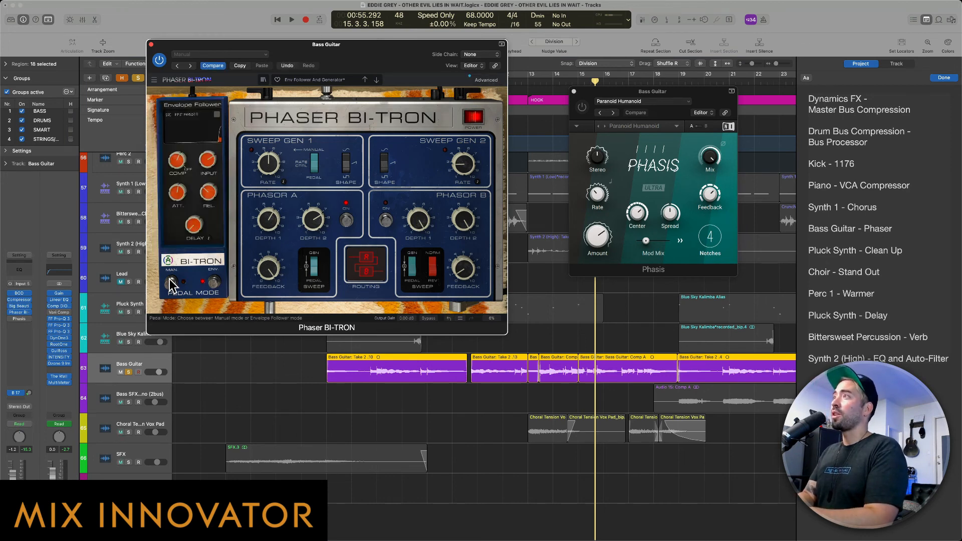
Audition the soloed Bass Guitar through Phaser BI-TRON up to the start of the hook, and bypass the insert
left_click(395, 370)
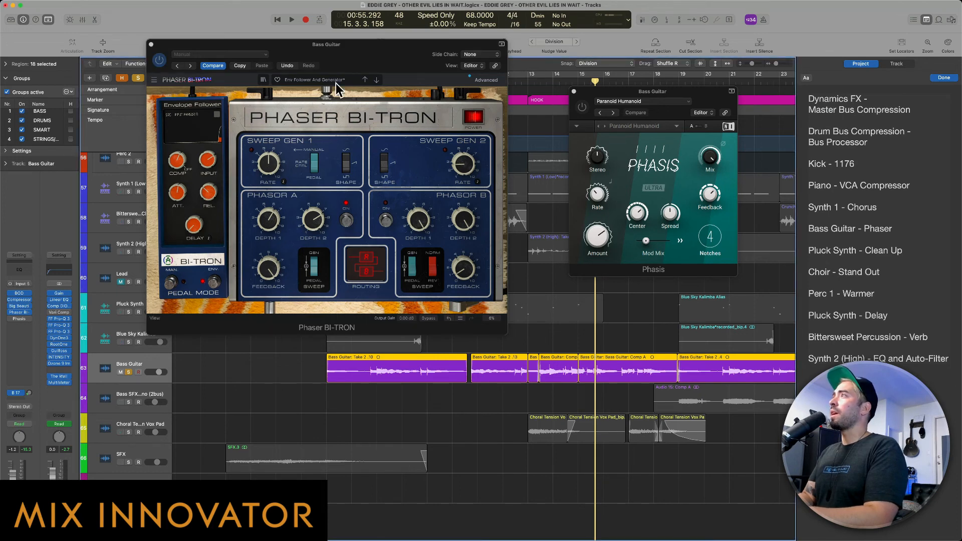
key("space")
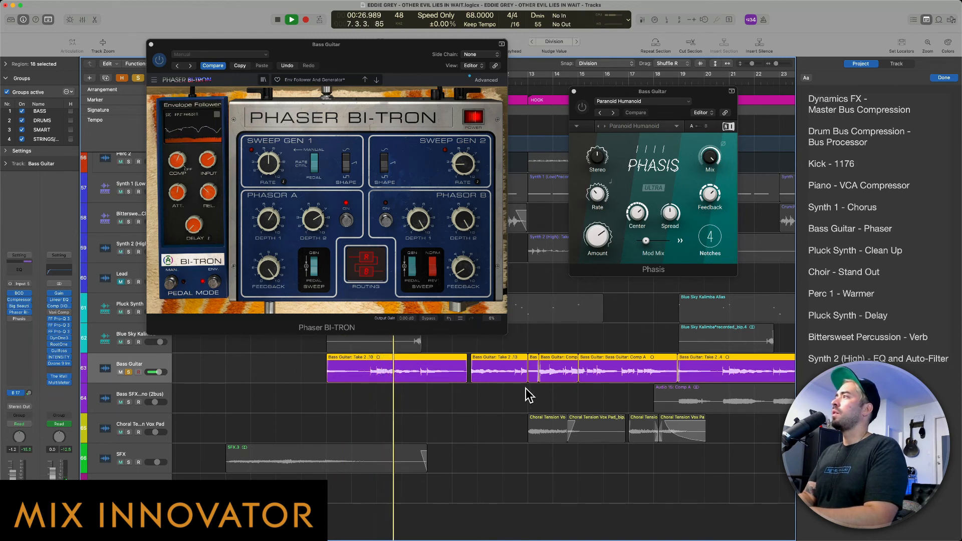
left_click(504, 389, "shift")
key("space")
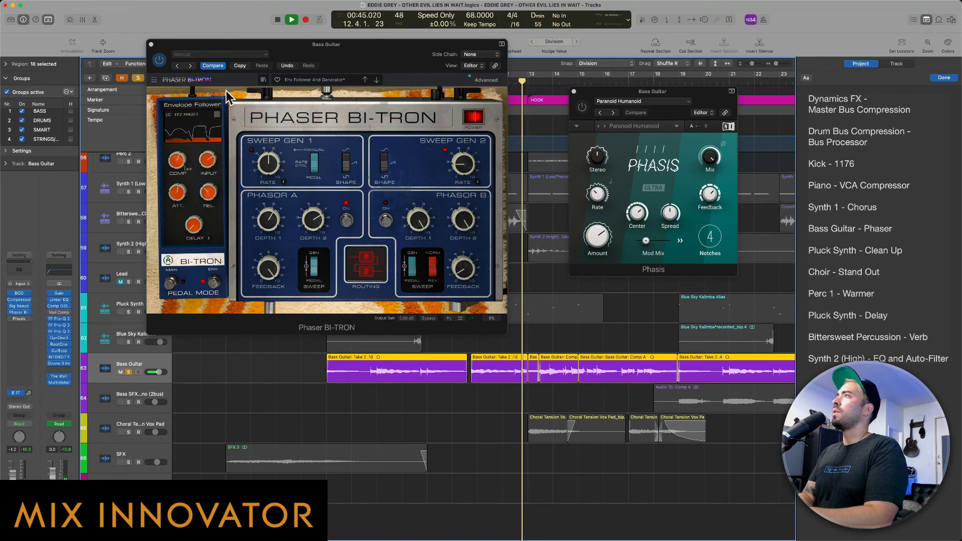
key("space")
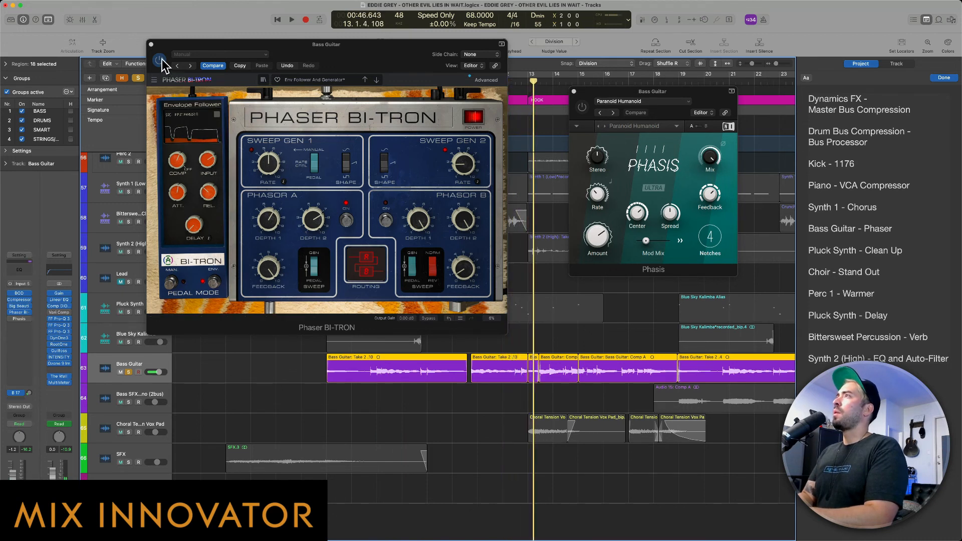
left_click(159, 61)
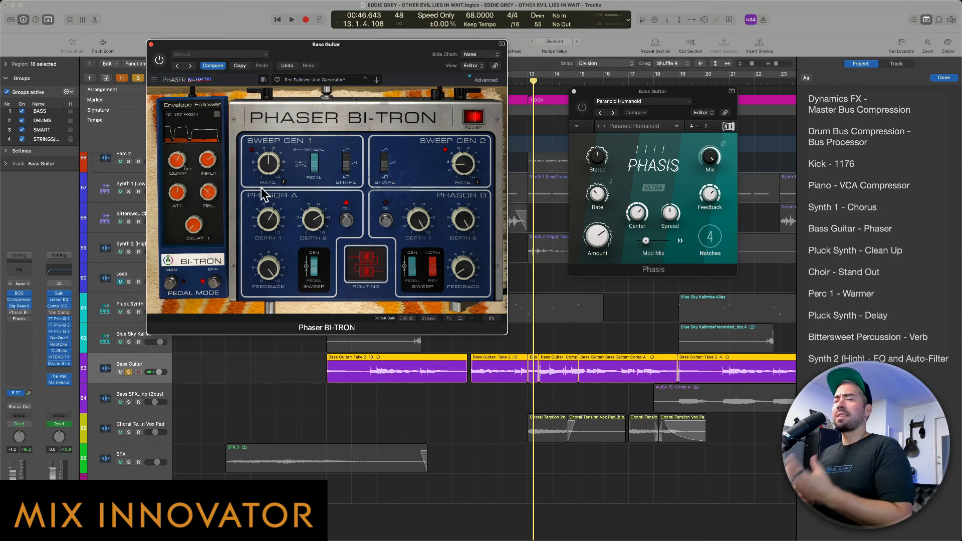
Enable Phasis, audition the soloed Bass Guitar around the start of the hook, and bypass Phasis
left_click(582, 109)
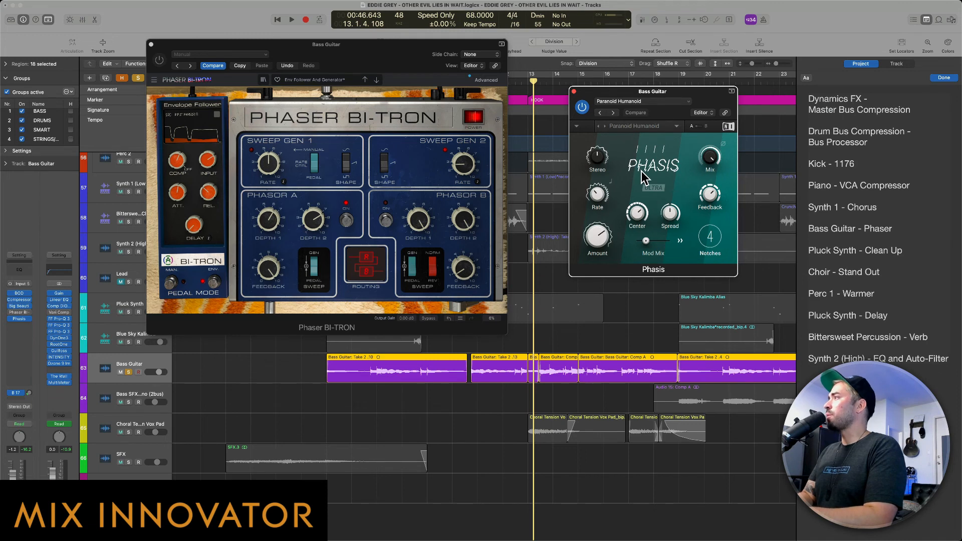
left_click(502, 359)
key("space")
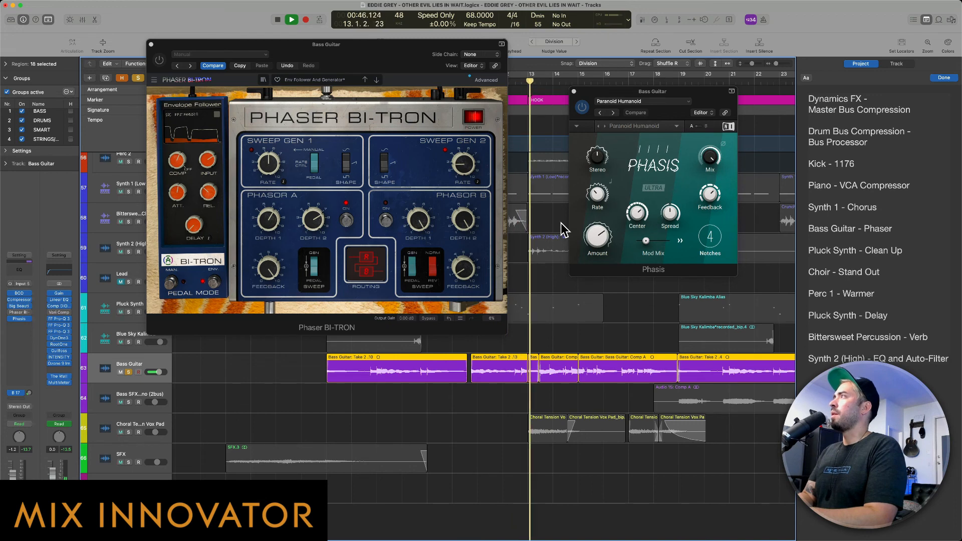
key("space")
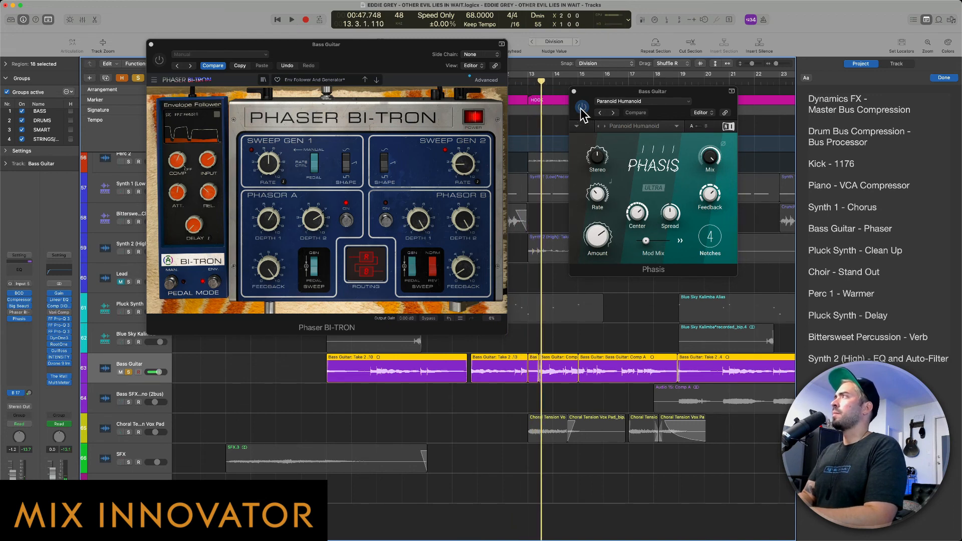
left_click(582, 107)
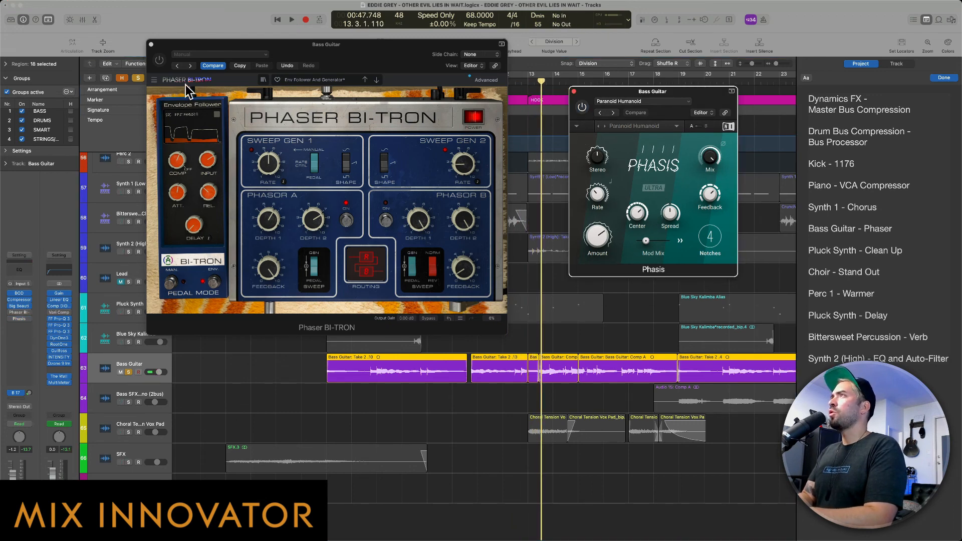
Re-enable Phaser BI-TRON and play the soloed Bass Guitar onward through bar 14 of the hook
left_click(159, 60)
key("space")
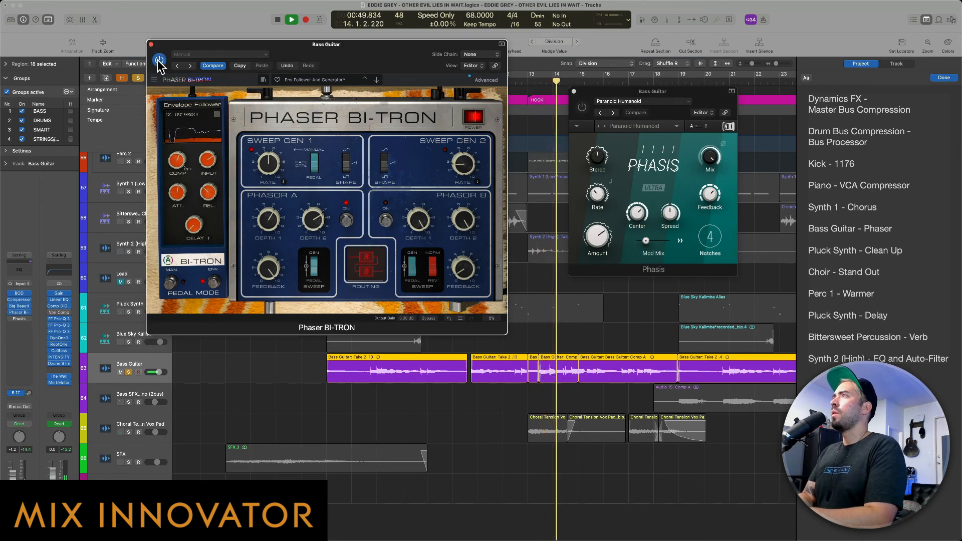
key("space")
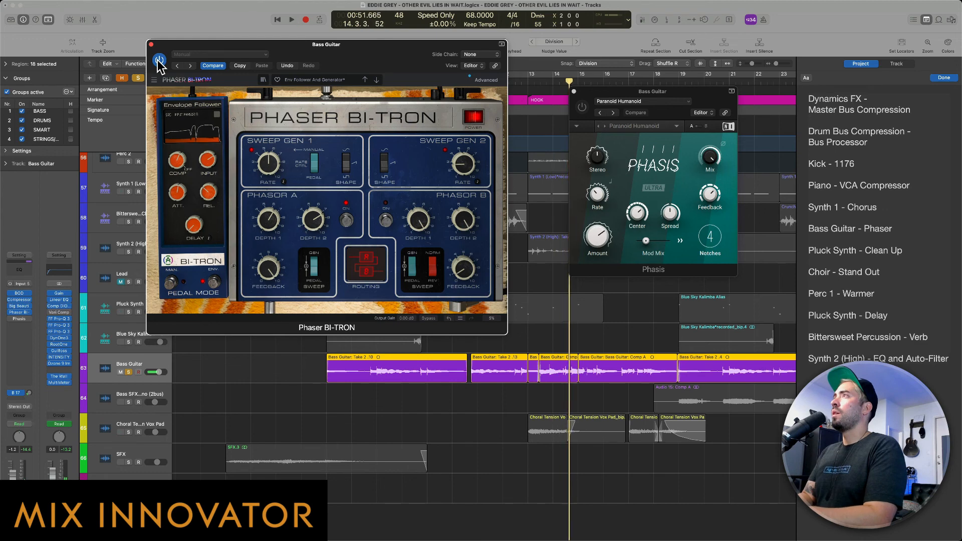
Enable Phasis on Bass Guitar and audition the soloed track through it up to bar 14 of the hook
left_click(582, 108)
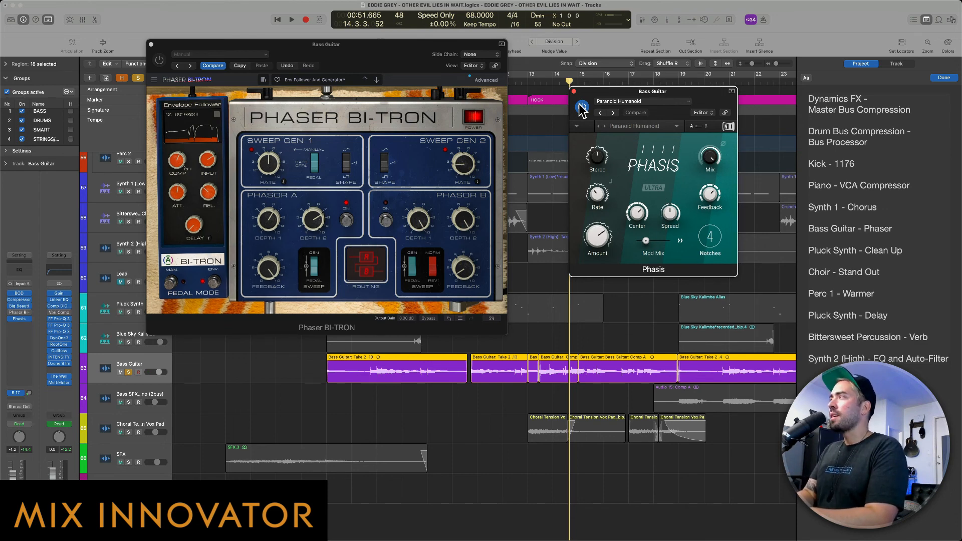
left_click(582, 315)
key("space")
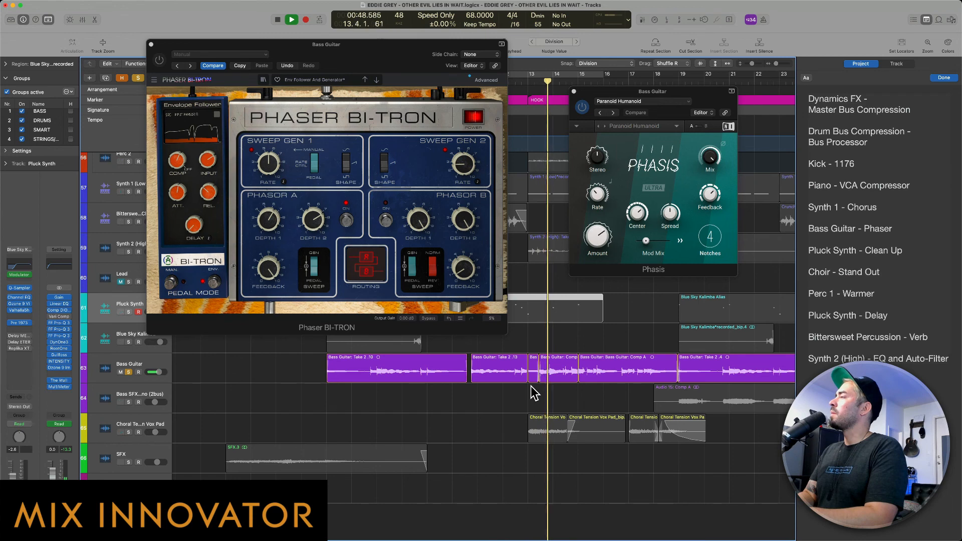
key("space")
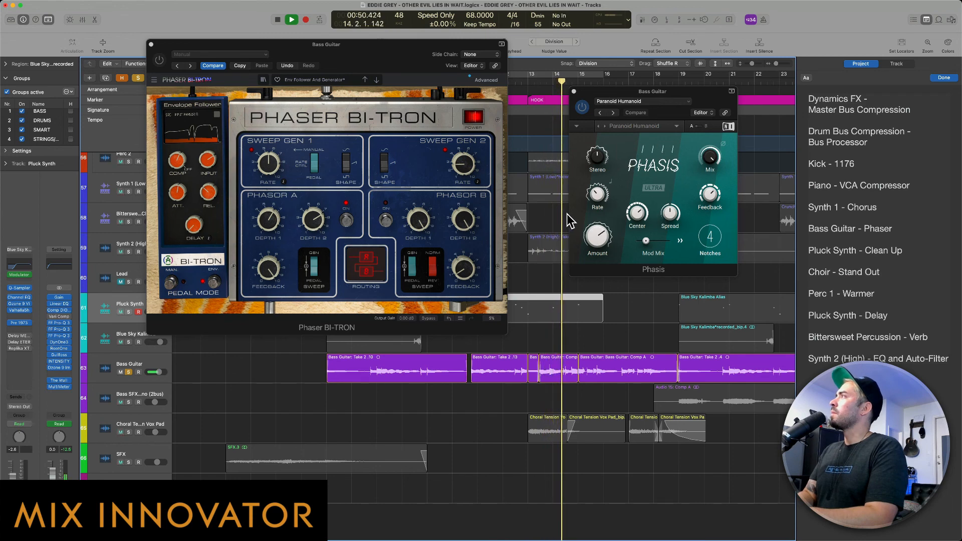
Set the Phasis mix to 88.5 %, reselect the Bass Guitar region in the hook, and replay the soloed bass
left_click(710, 158)
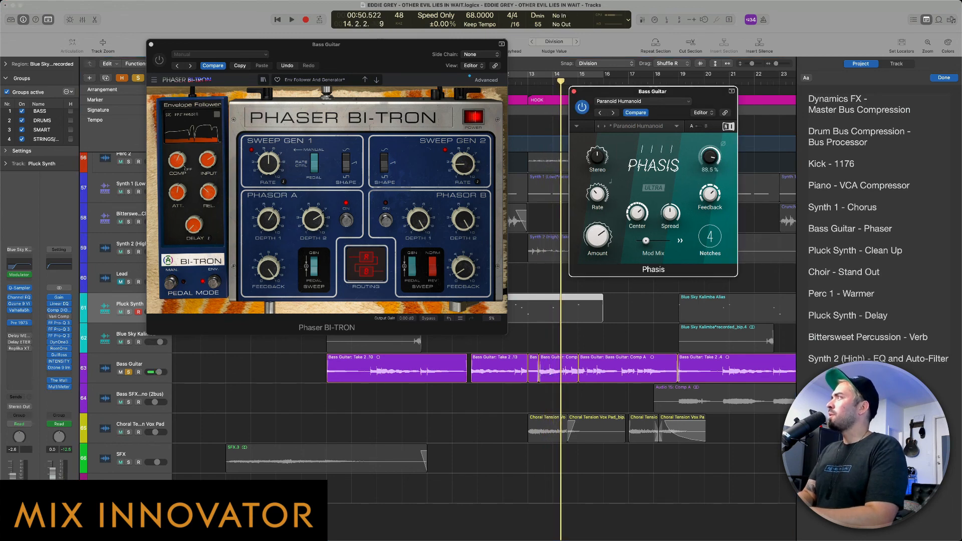
left_click(564, 381)
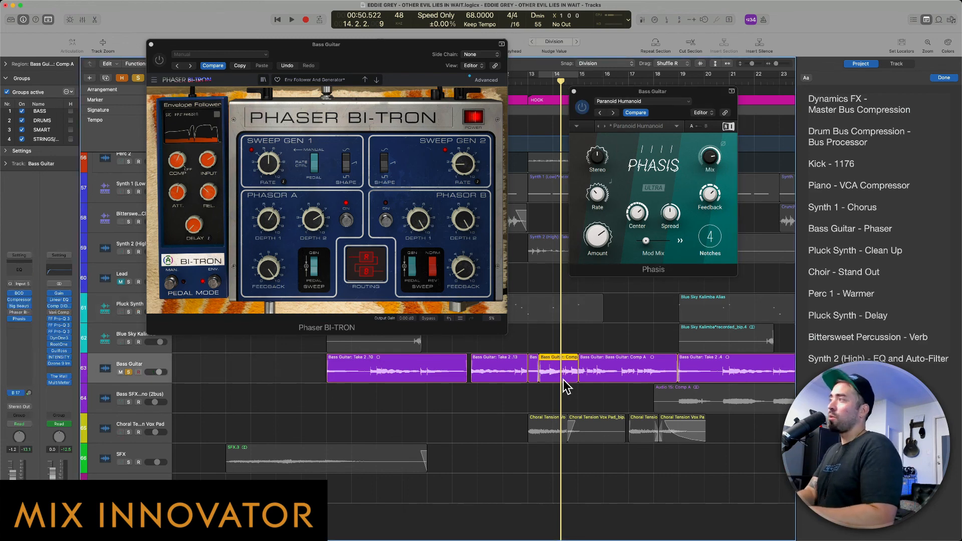
key("space")
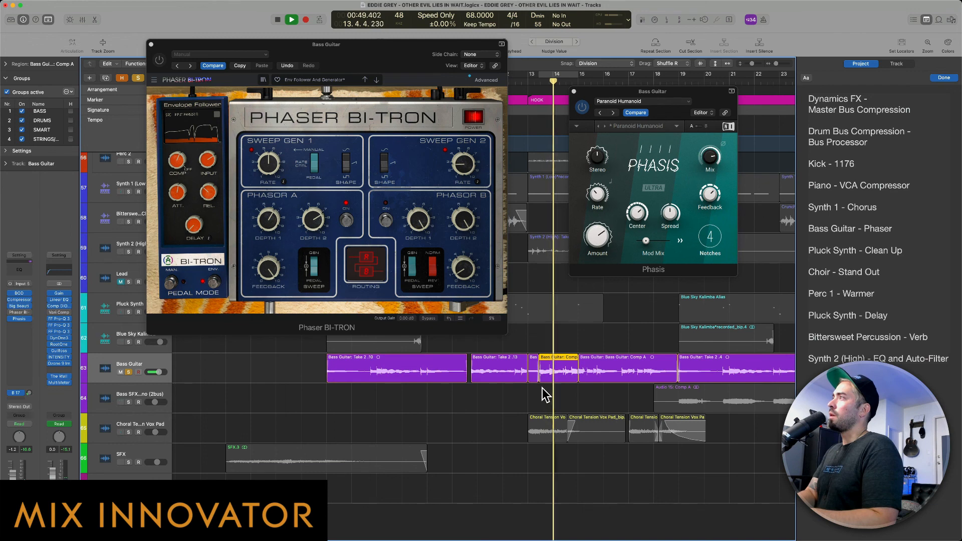
left_click(715, 159)
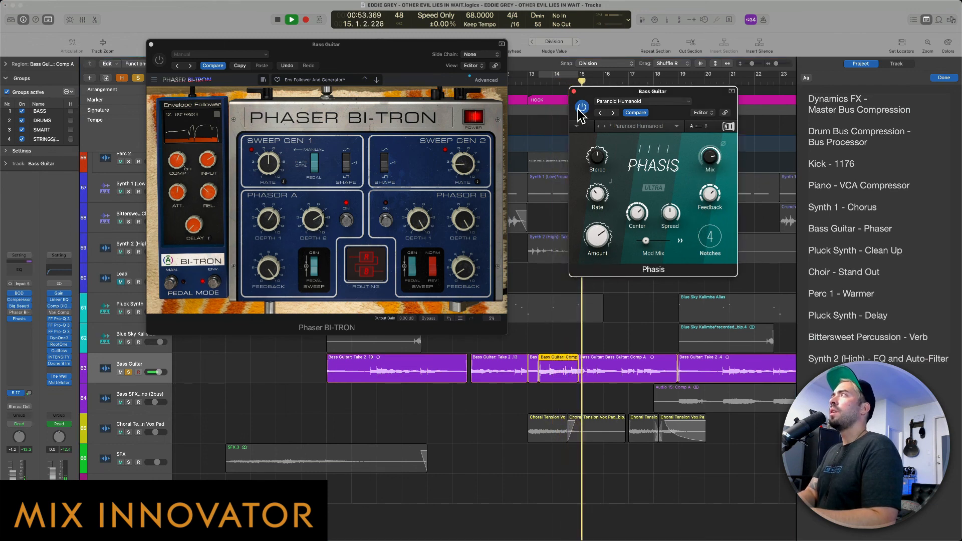
Compare Phaser BI-TRON with Phasis during playback by enabling one at a time, leave Phasis active, and stop playback
left_click(159, 61)
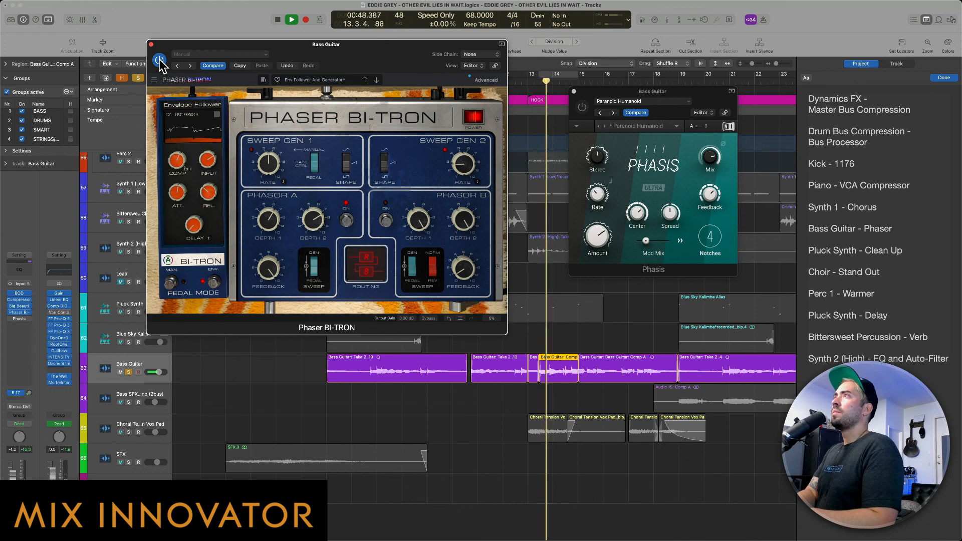
left_click(160, 61)
left_click(583, 107)
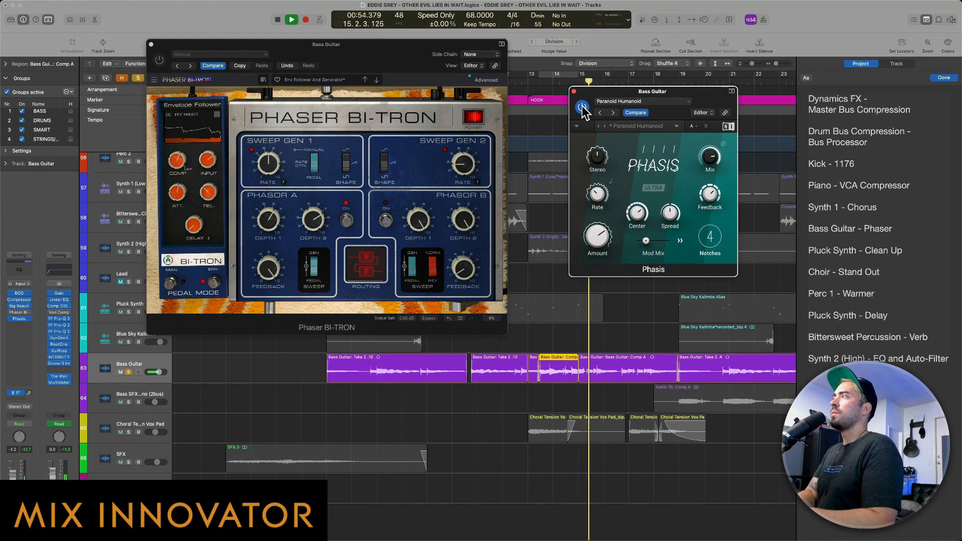
key("space")
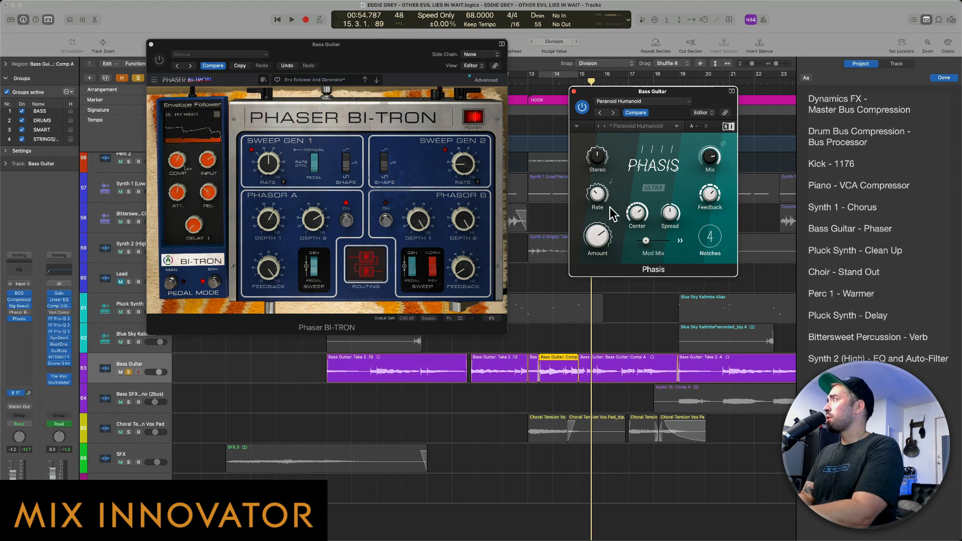
Hide the open Phaser BI-TRON and Phasis plug-in windows to reveal the full arrangement
left_click(650, 190)
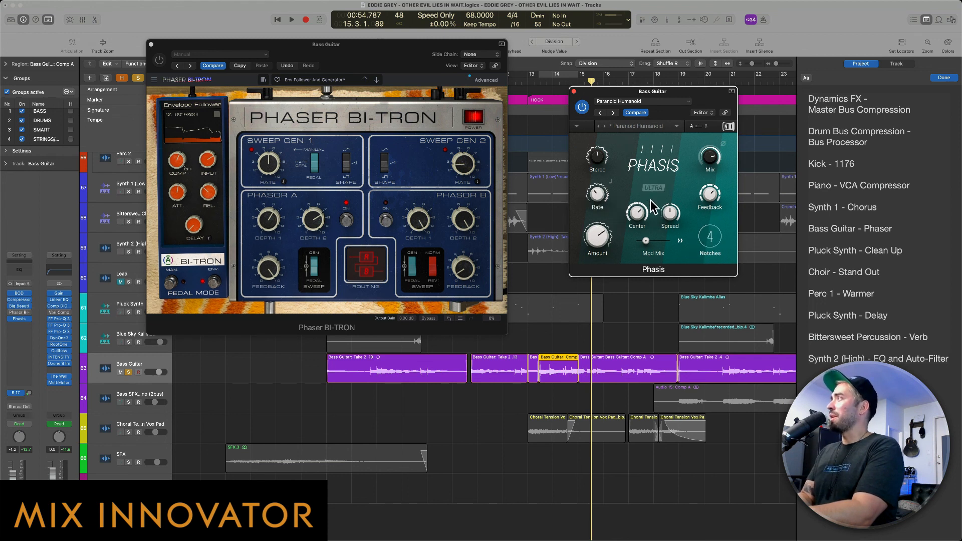
key("v")
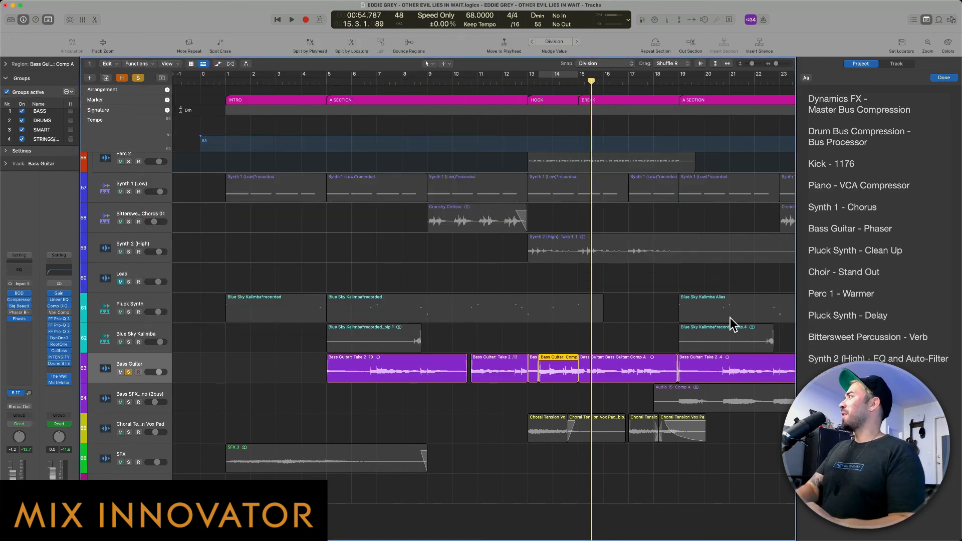